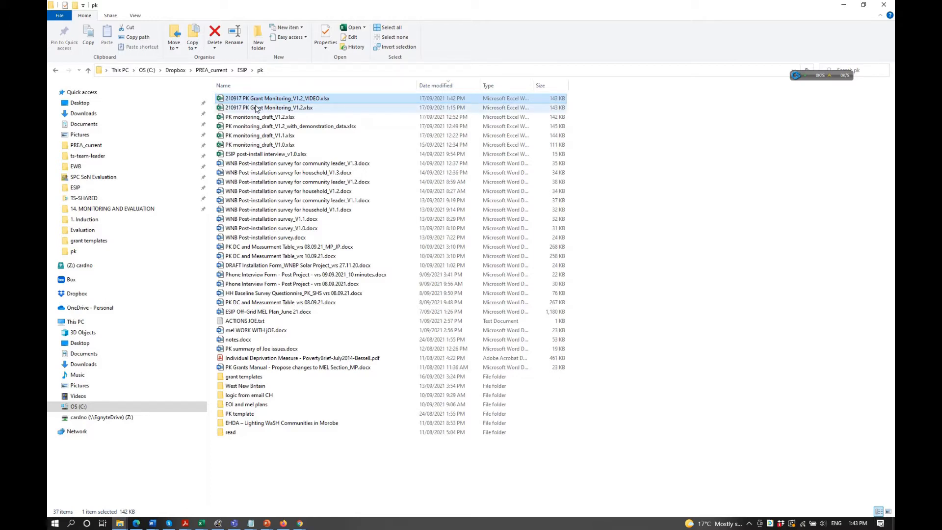
# Open the workbook 210917 PK Grant Monitoring_V1.2_VIDEO.xlsx, view its 1. Introduction worksheet and go to the 2. Grant Tracker worksheet
pyautogui.doubleClick(256, 99)
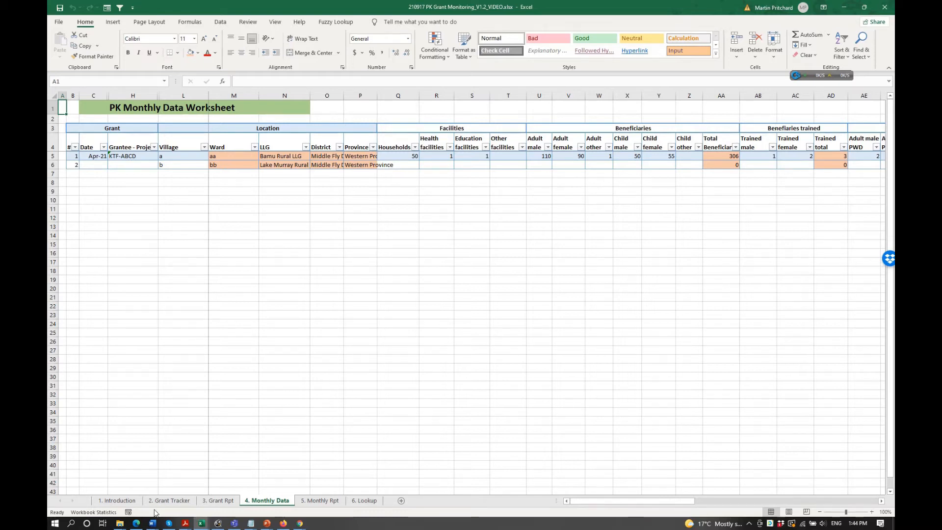
pyautogui.click(118, 501)
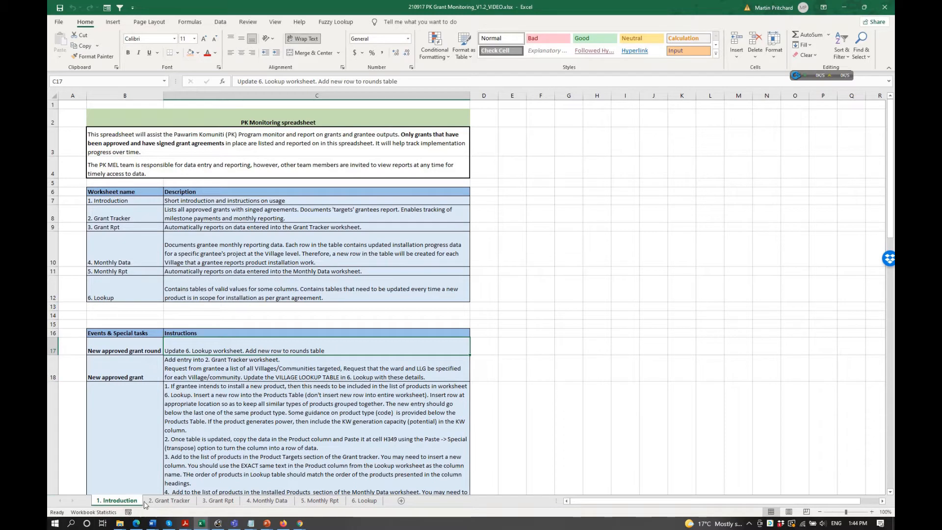
pyautogui.click(169, 500)
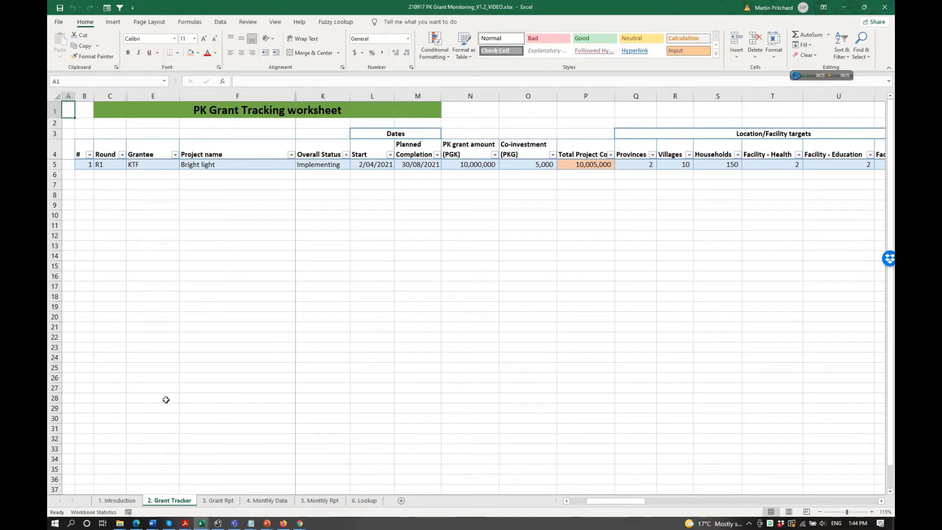
pyautogui.click(90, 174)
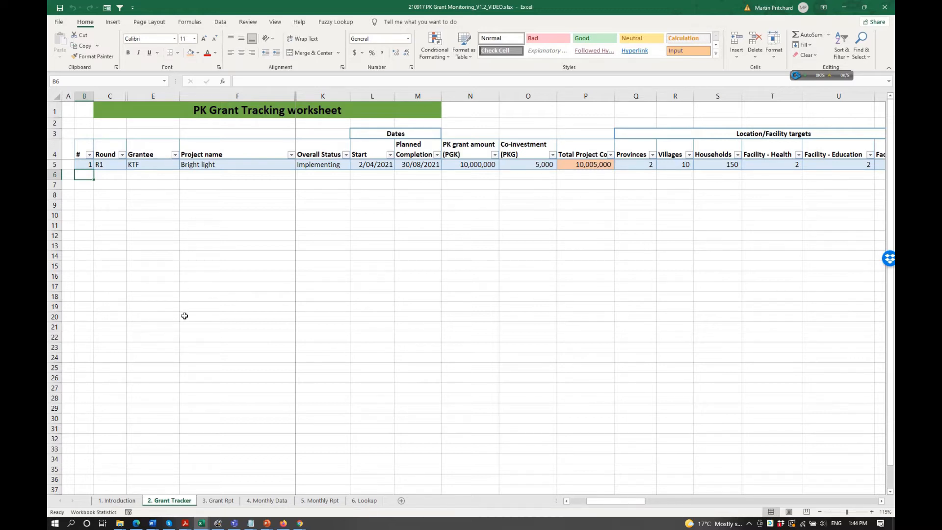
pyautogui.click(204, 166)
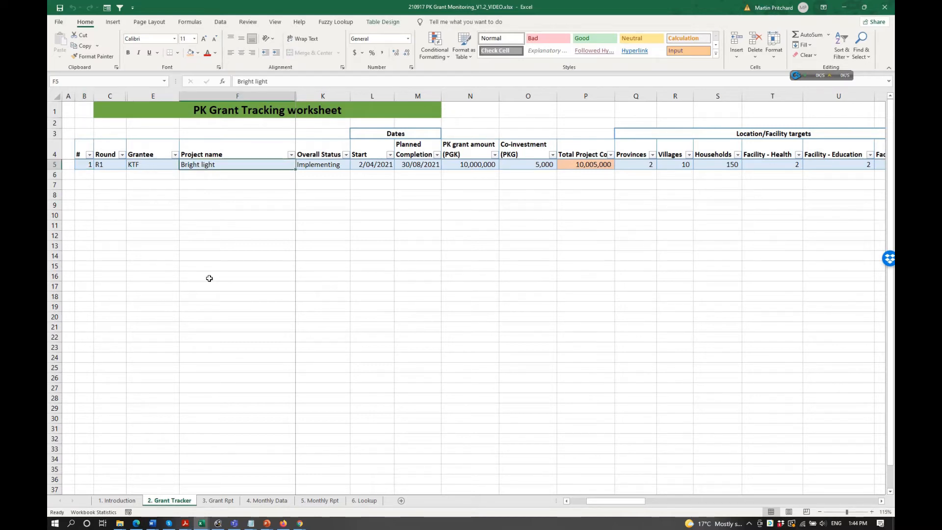
pyautogui.click(227, 258)
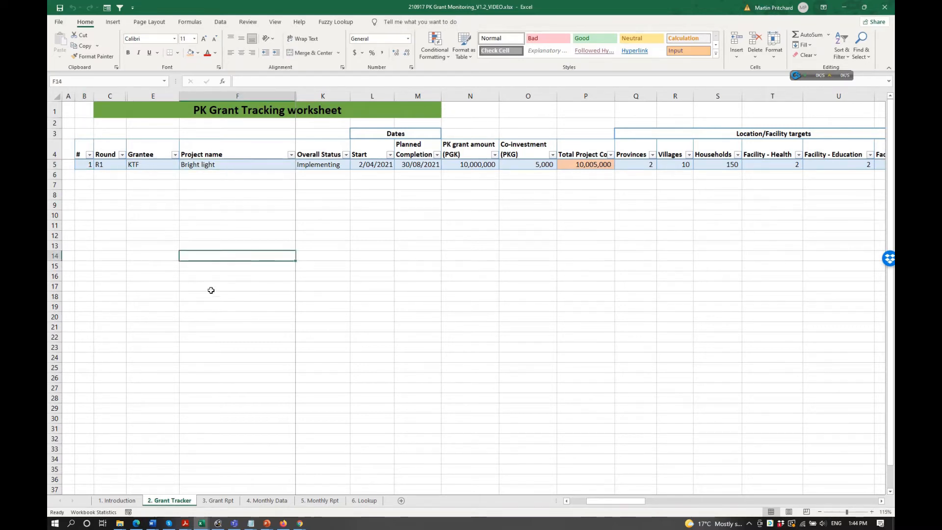
pyautogui.click(255, 164)
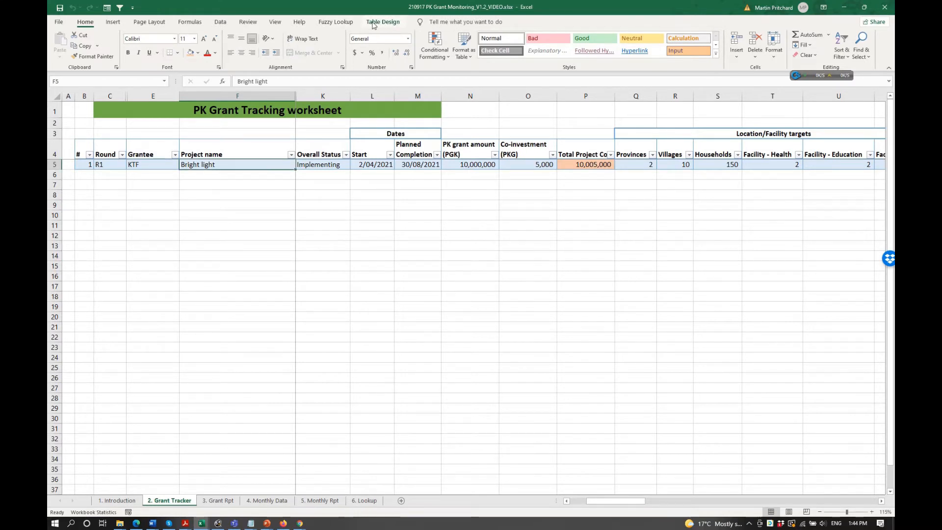
pyautogui.click(351, 216)
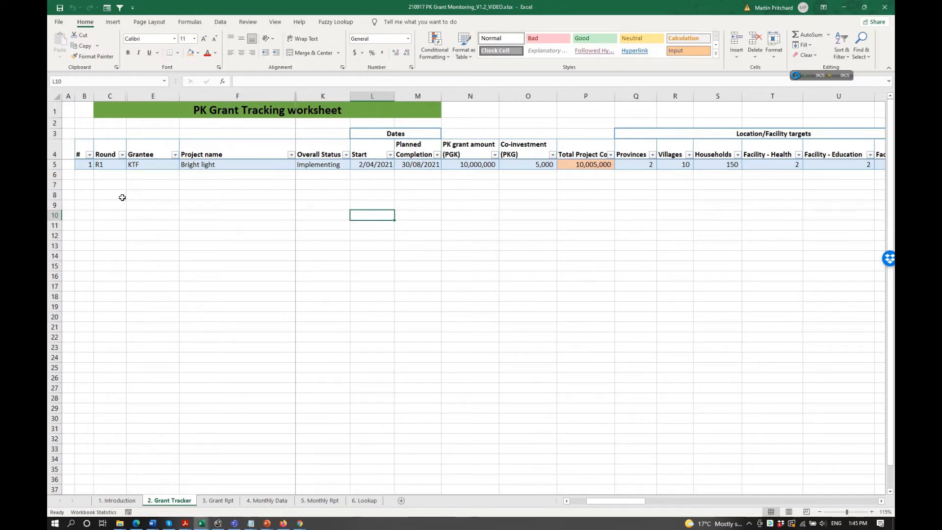
# Add a new grant row numbered 2 directly below the last row of the grant tracking table
pyautogui.click(84, 176)
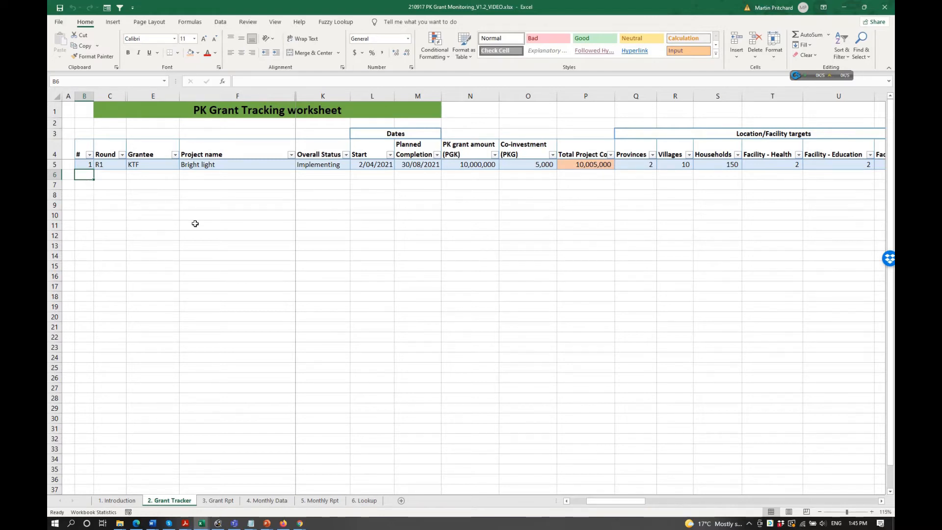
pyautogui.write('2')
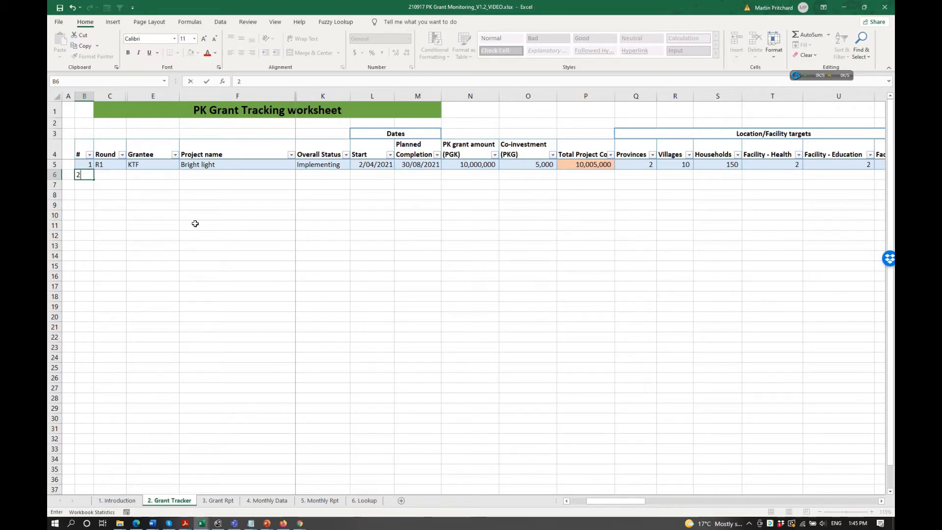
pyautogui.press('Return')
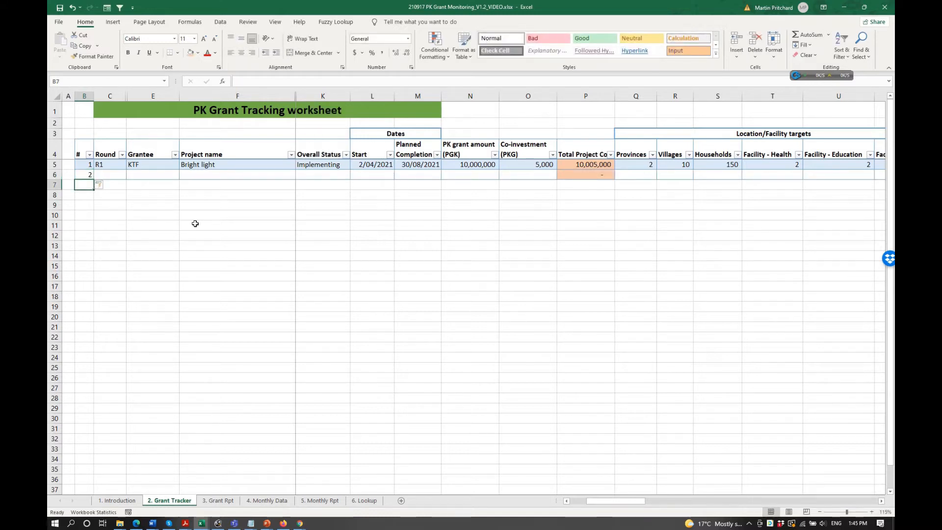
pyautogui.press('Up')
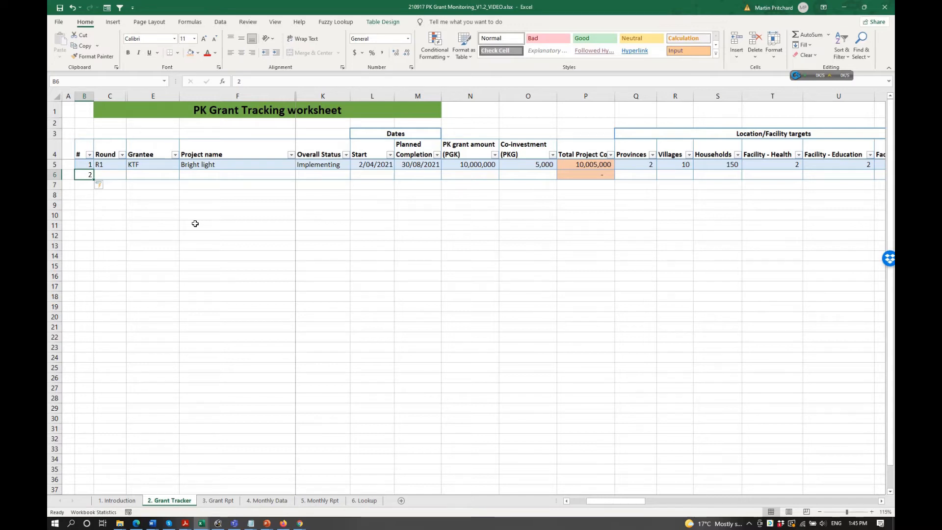
pyautogui.press('Tab')
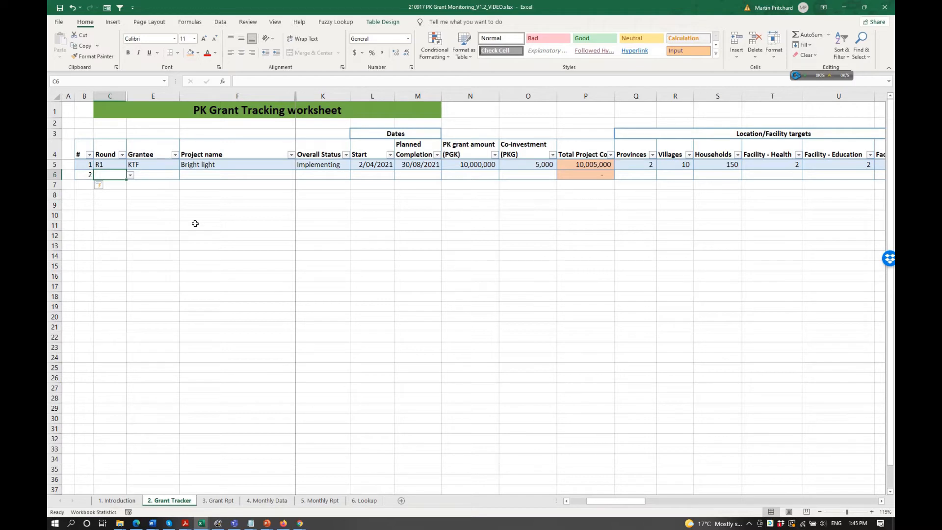
pyautogui.click(90, 176)
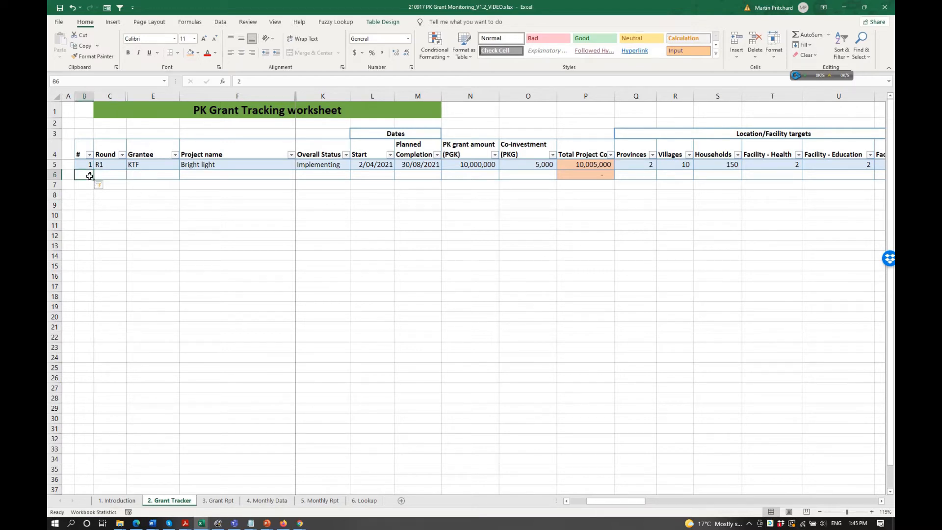
pyautogui.rightClick(89, 175)
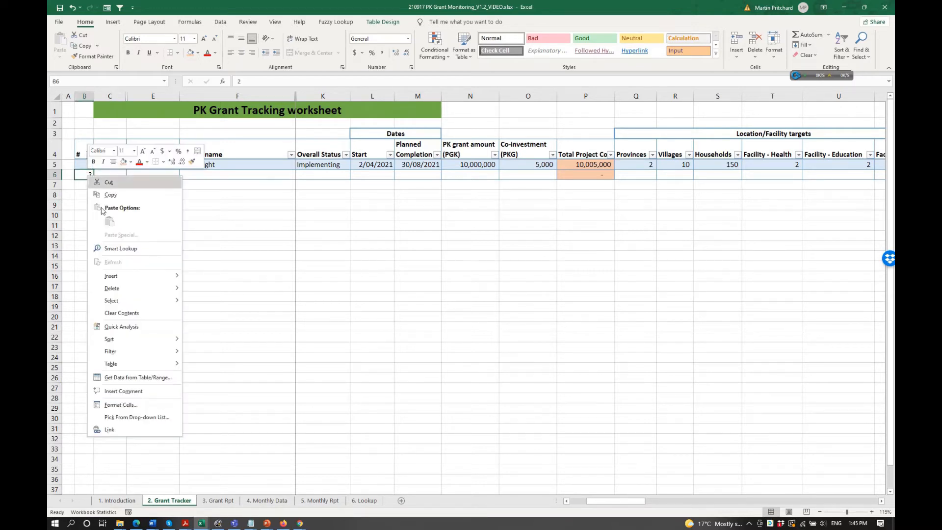
pyautogui.moveTo(132, 274)
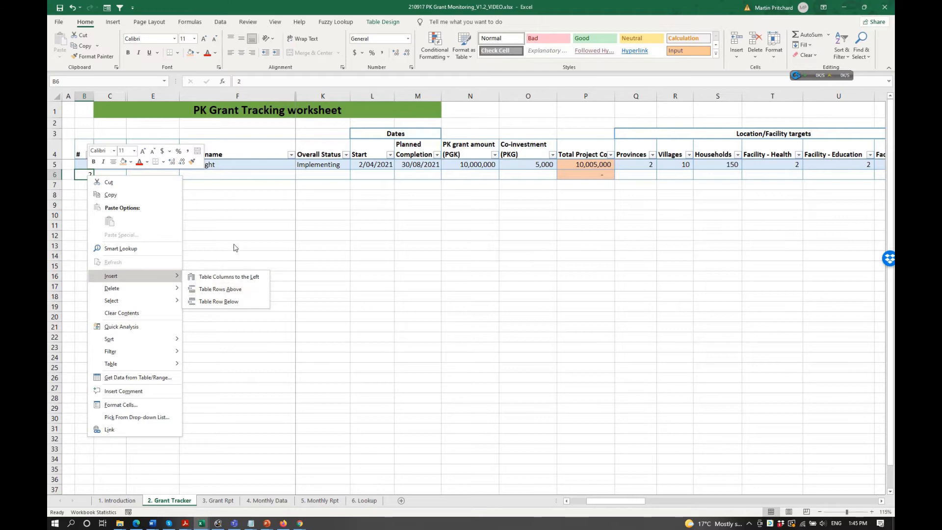
pyautogui.click(234, 214)
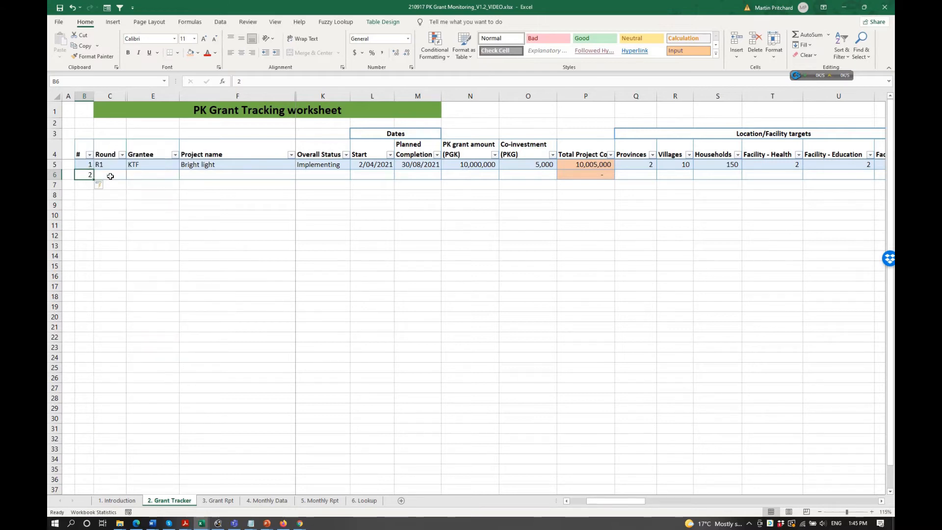
# Set the Round of grant 2 to R1 from the list of valid values
pyautogui.click(110, 176)
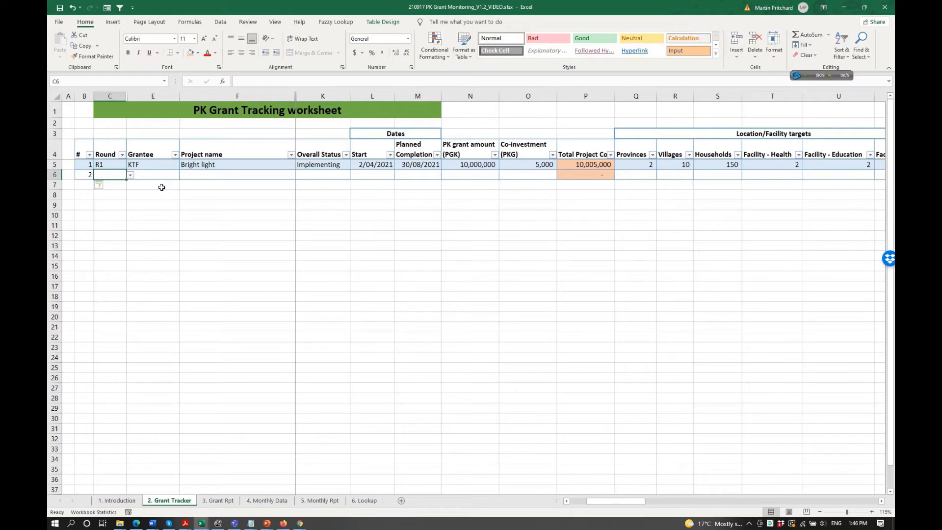
pyautogui.click(131, 176)
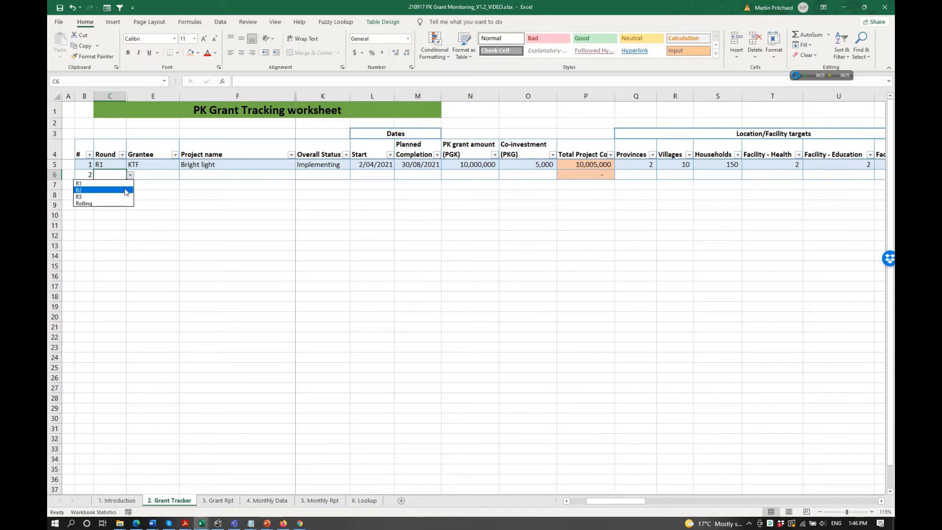
pyautogui.click(126, 183)
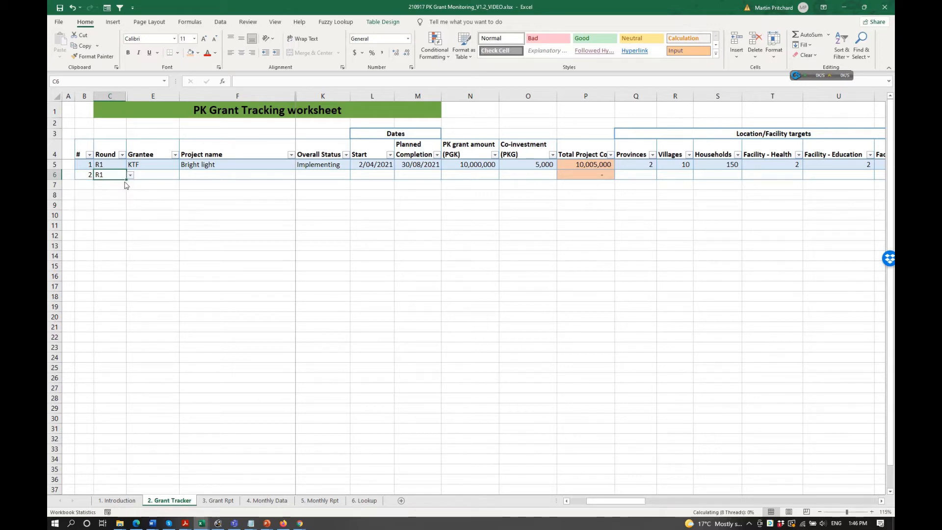
# Review the Rounds table on the 6. Lookup worksheet and the new grant round instructions on the 1. Introduction worksheet
pyautogui.click(364, 501)
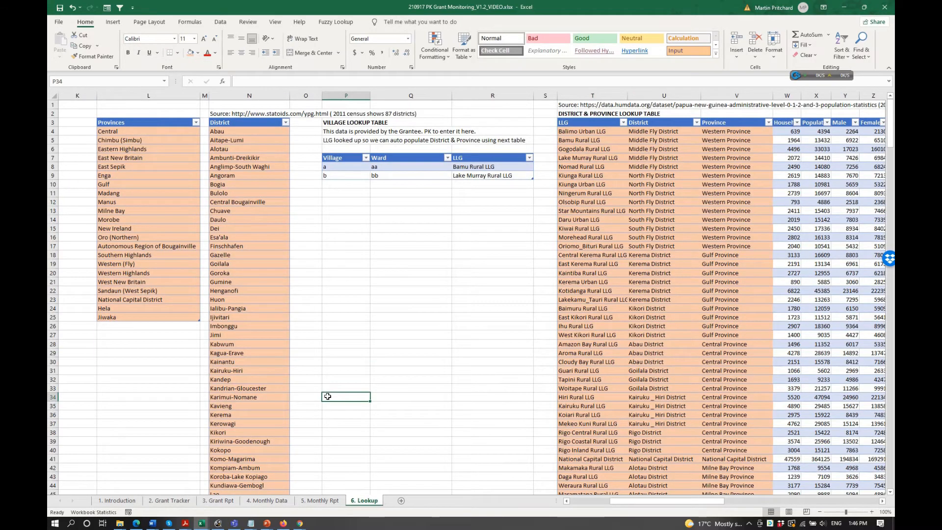
pyautogui.hotkey('ctrl', 'Home')
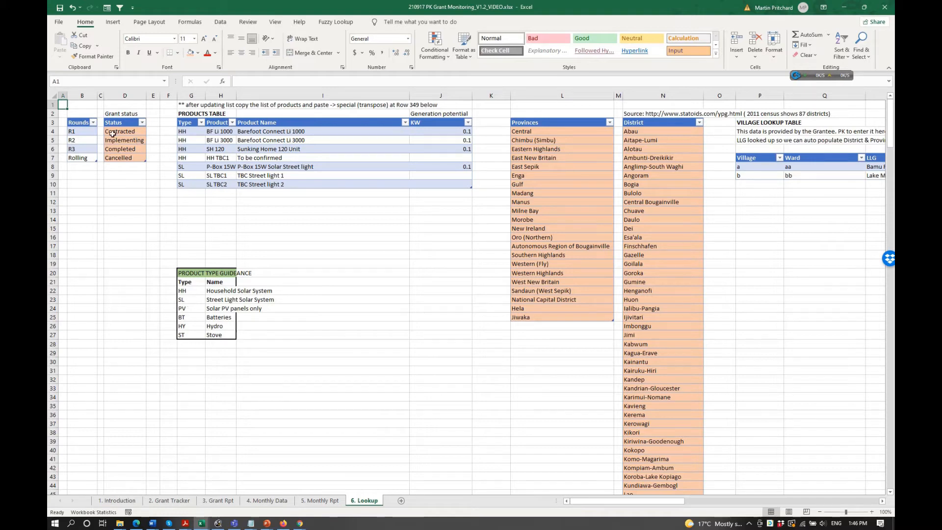
pyautogui.click(84, 132)
pyautogui.click(78, 157)
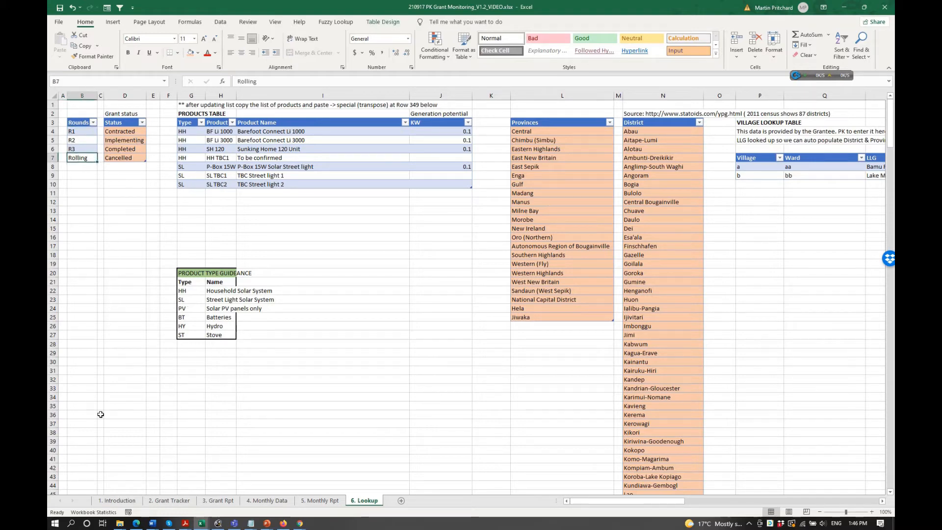
pyautogui.click(170, 500)
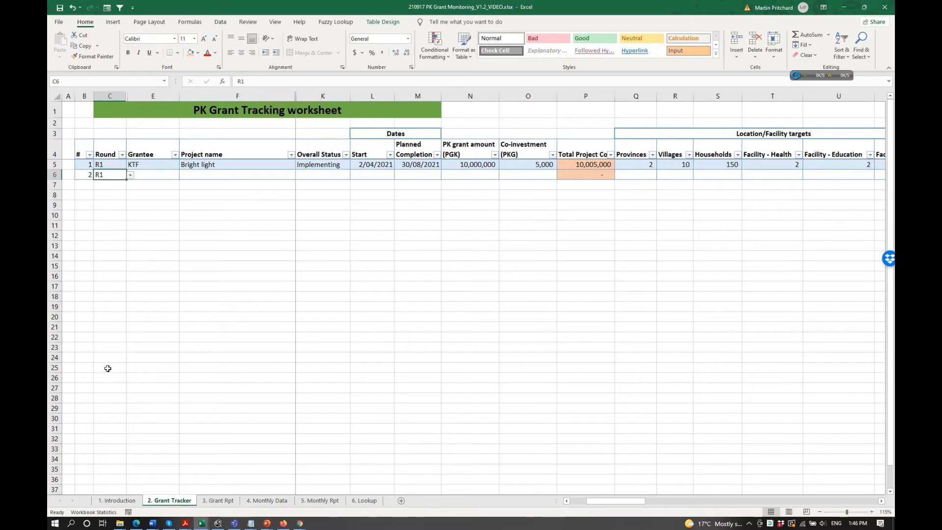
pyautogui.click(117, 500)
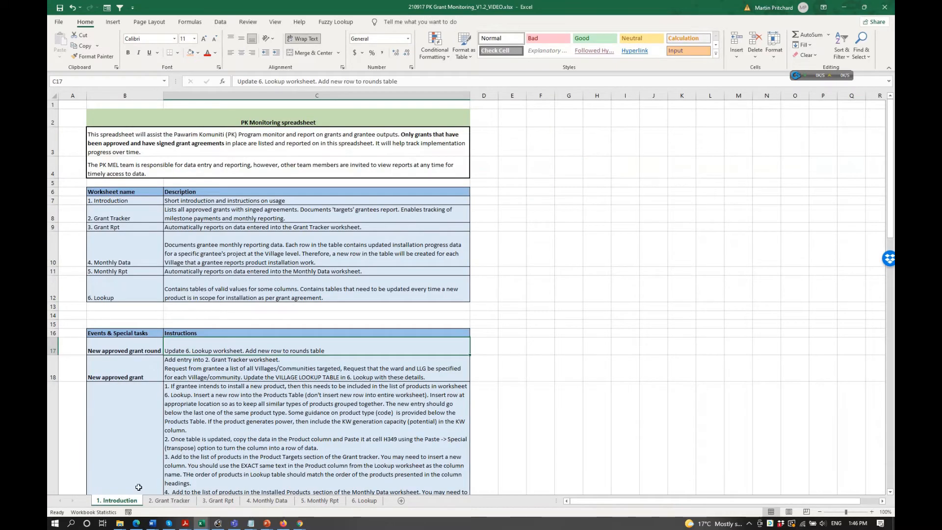
# Add a new round named TEST below Rolling in the Rounds table of the 6. Lookup worksheet
pyautogui.click(367, 500)
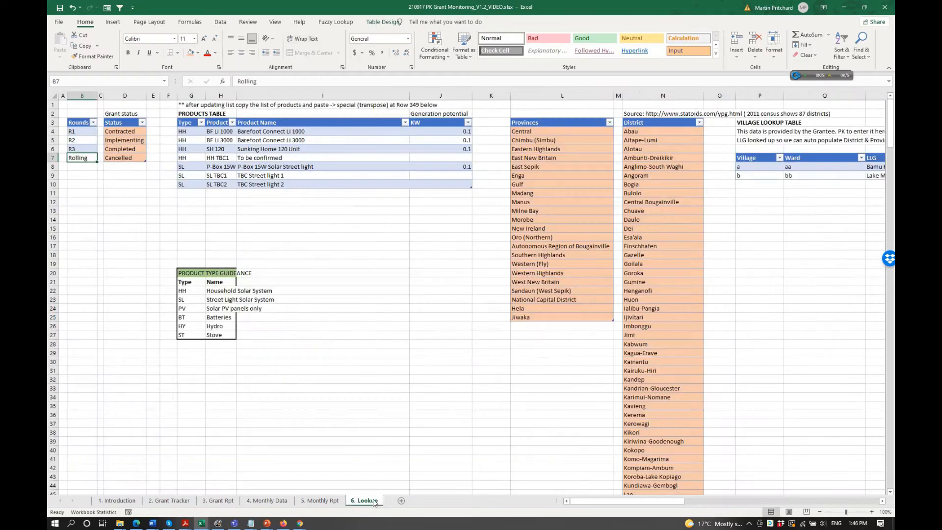
pyautogui.click(79, 166)
pyautogui.write('Rolling')
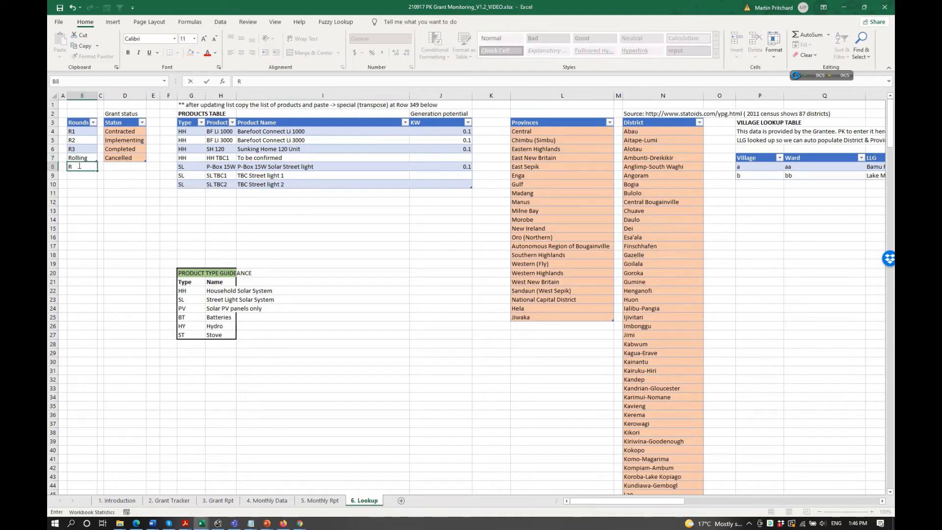
pyautogui.press('BackSpace')
pyautogui.press('BackSpace')
pyautogui.press('BackSpace')
pyautogui.press('BackSpace')
pyautogui.press('BackSpace')
pyautogui.press('BackSpace')
pyautogui.press('BackSpace')
pyautogui.write('TEST')
pyautogui.press('Return')
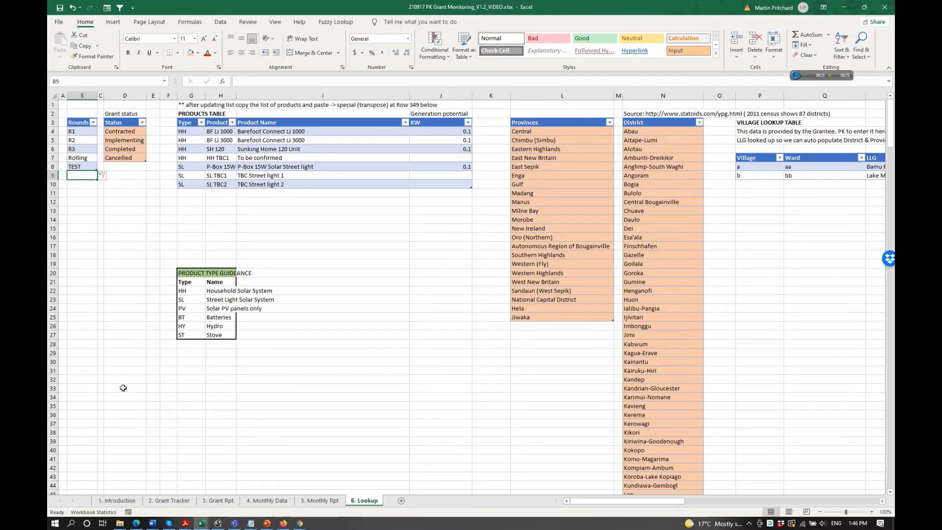
# Check the available Round choices for grant 2 on the 2. Grant Tracker worksheet without changing the selection
pyautogui.click(170, 501)
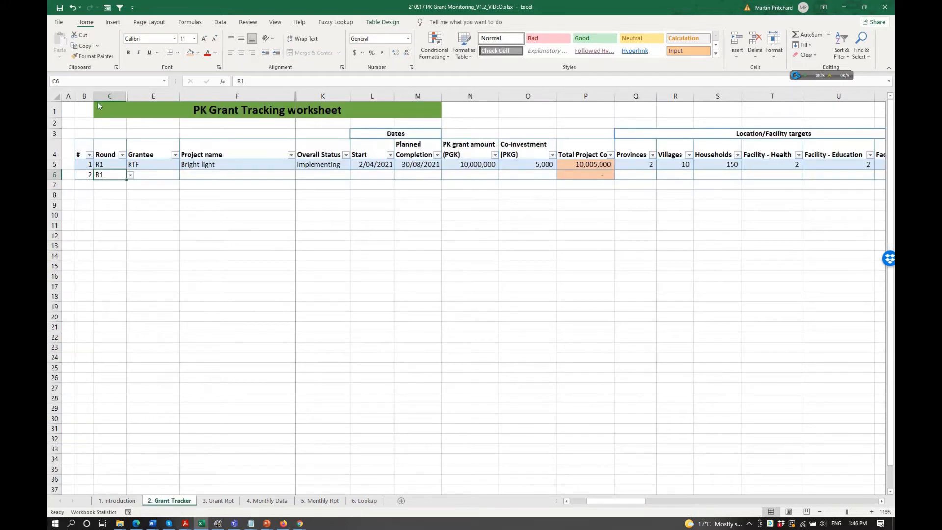
pyautogui.click(131, 175)
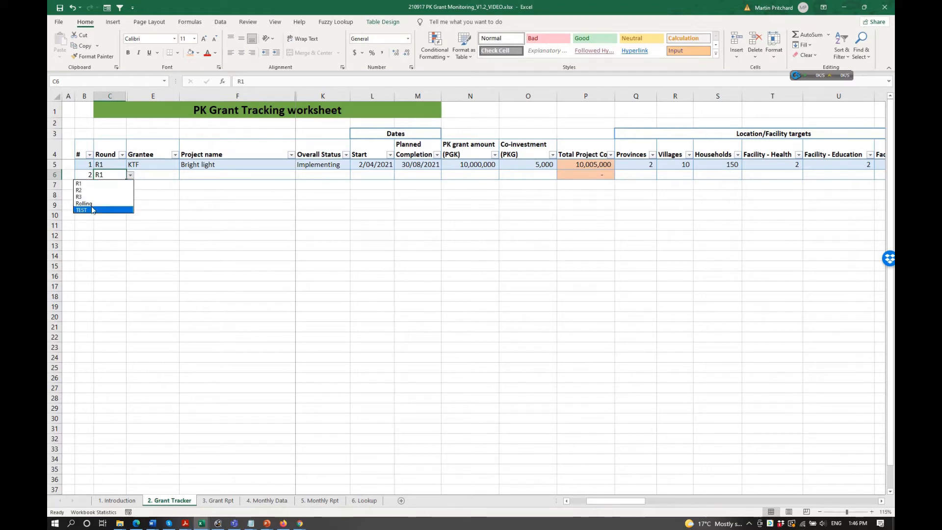
pyautogui.press('Up')
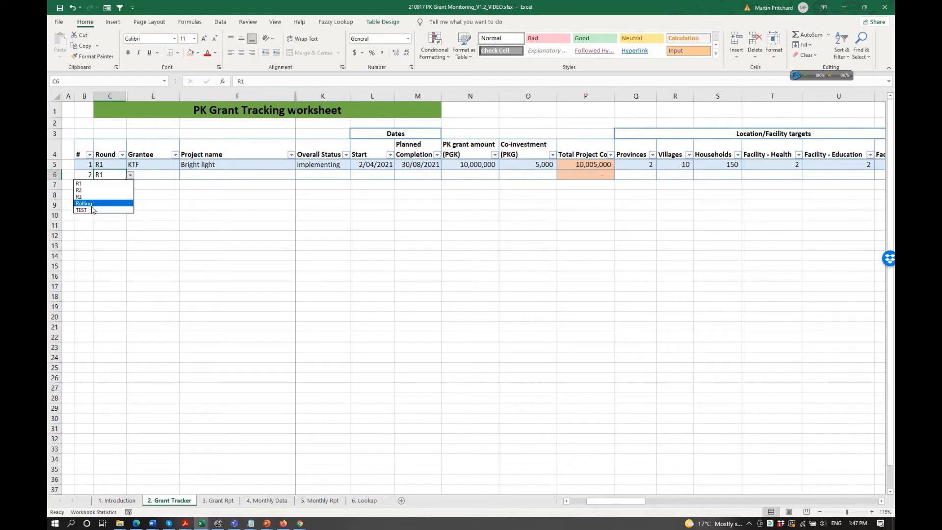
pyautogui.press('Escape')
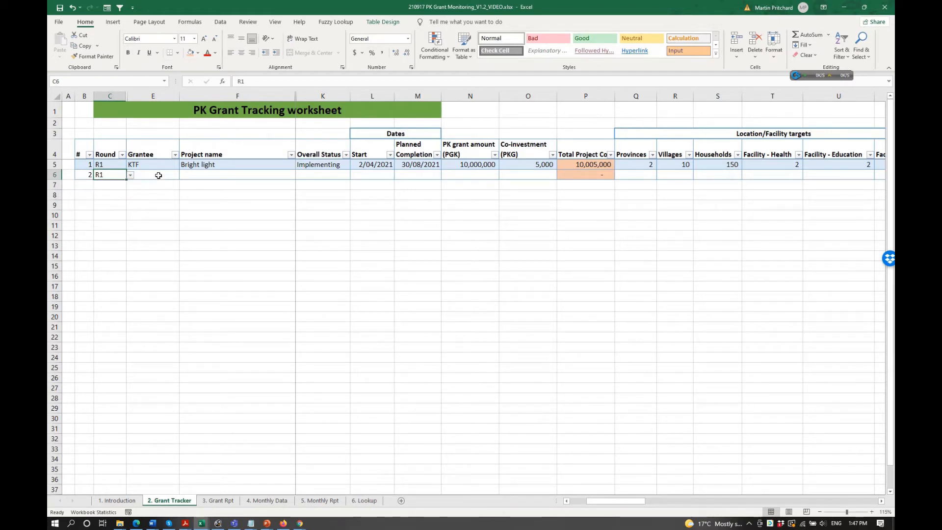
# Enter ABC as the Grantee and DEF as the Project name of grant 2
pyautogui.click(159, 175)
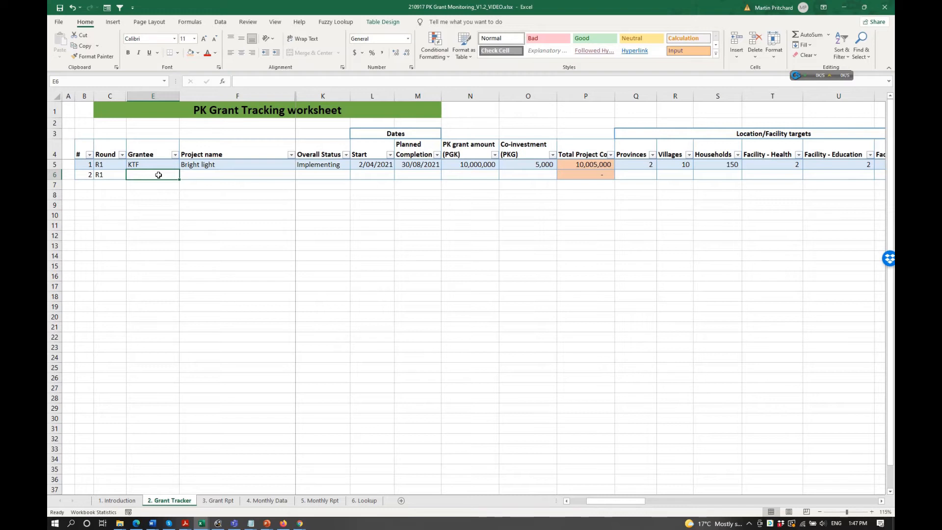
pyautogui.write('ABC')
pyautogui.press('Tab')
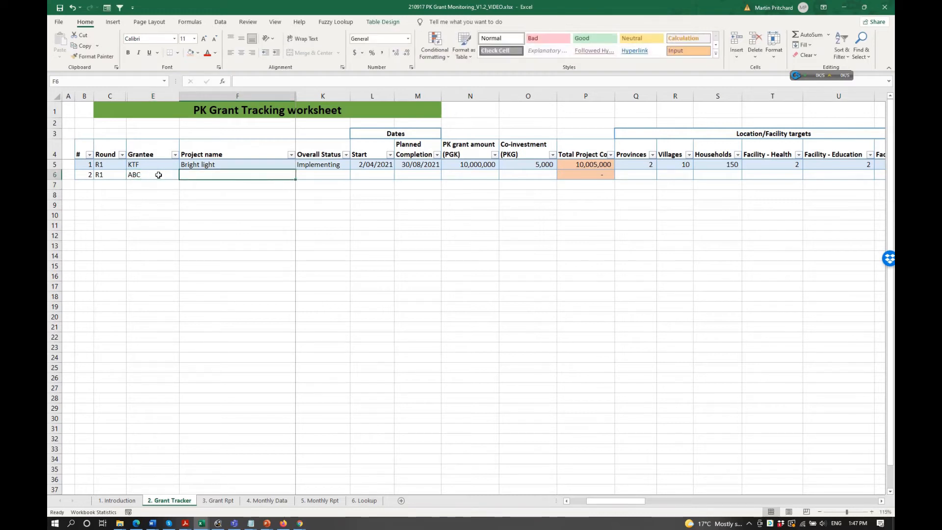
pyautogui.write('DEF')
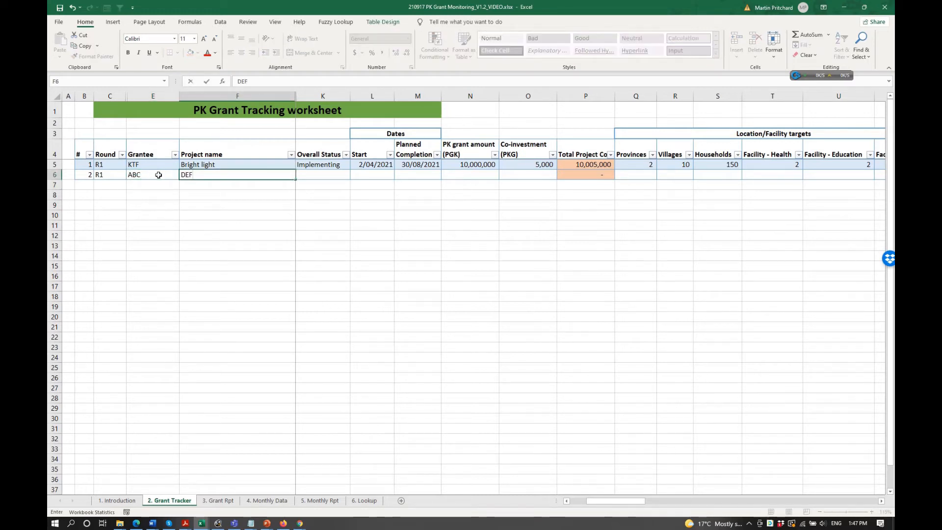
pyautogui.press('Tab')
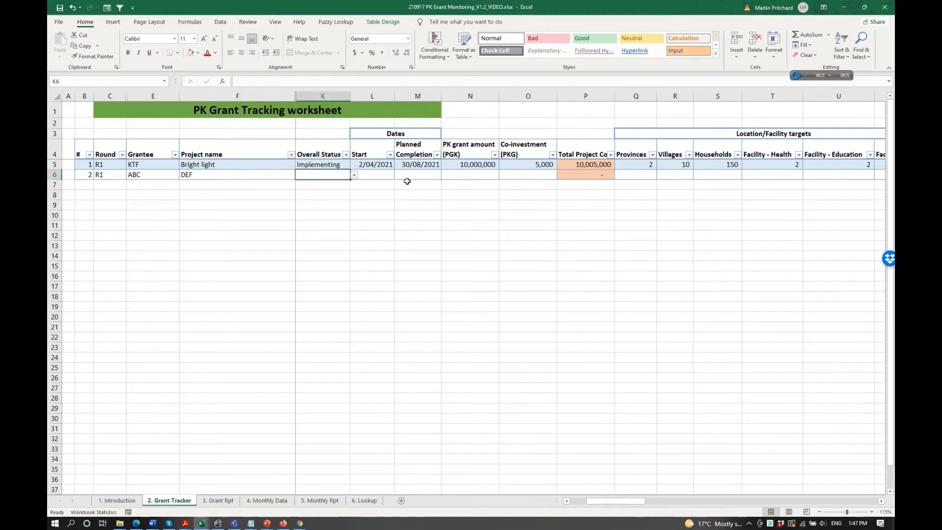
# Set the Overall Status of grant 2 to Contracted from the list of valid values
pyautogui.click(354, 175)
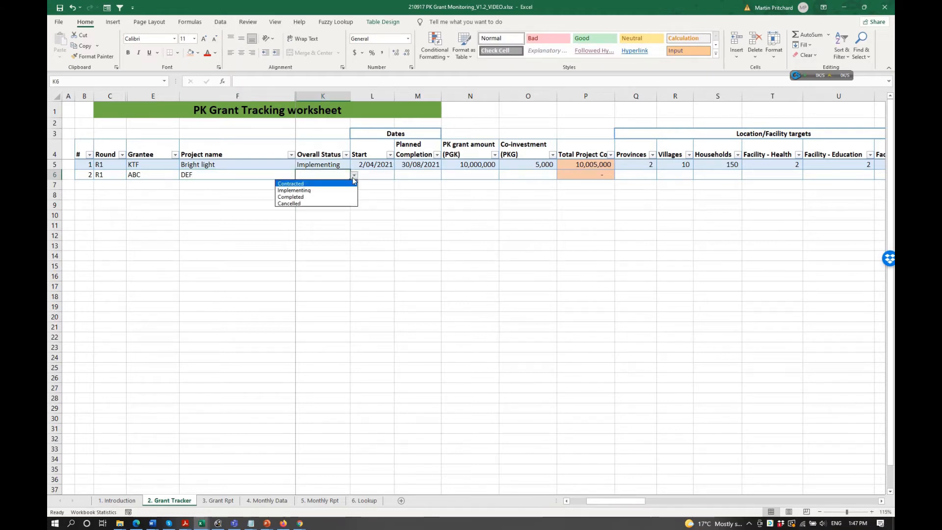
pyautogui.click(353, 184)
pyautogui.hotkey('ctrl', 'a')
pyautogui.hotkey('ctrl', 'a')
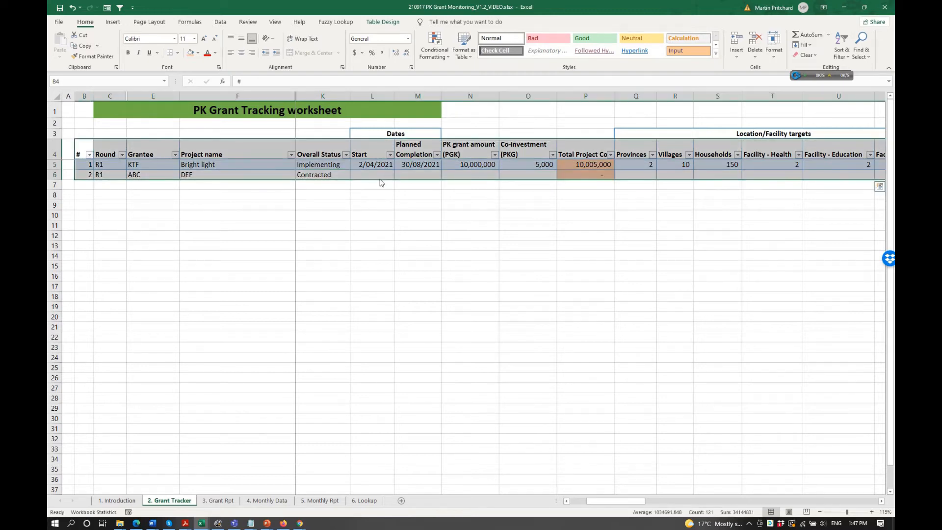
# Examine the date, PK grant amount, Co-investment and Total Project Cost cells and the first location target cell of the two grants
pyautogui.click(381, 177)
pyautogui.click(427, 178)
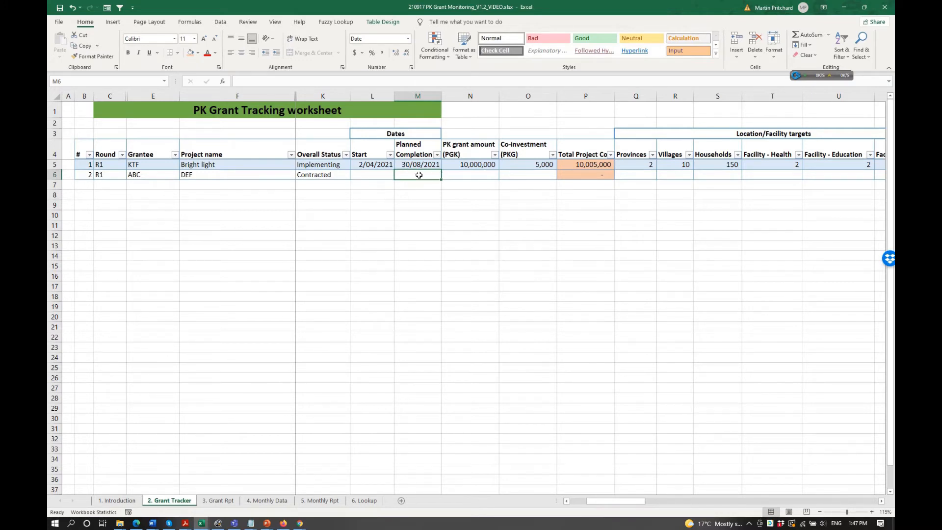
pyautogui.click(471, 176)
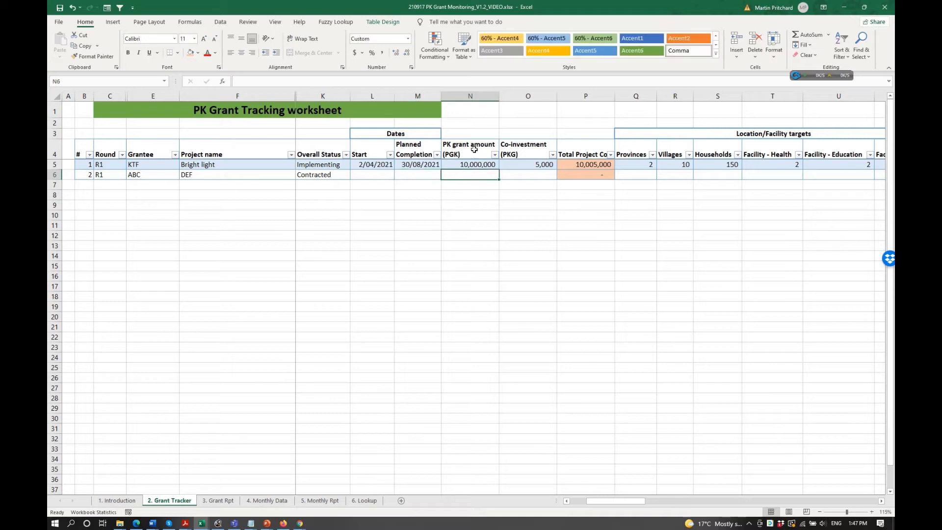
pyautogui.click(475, 165)
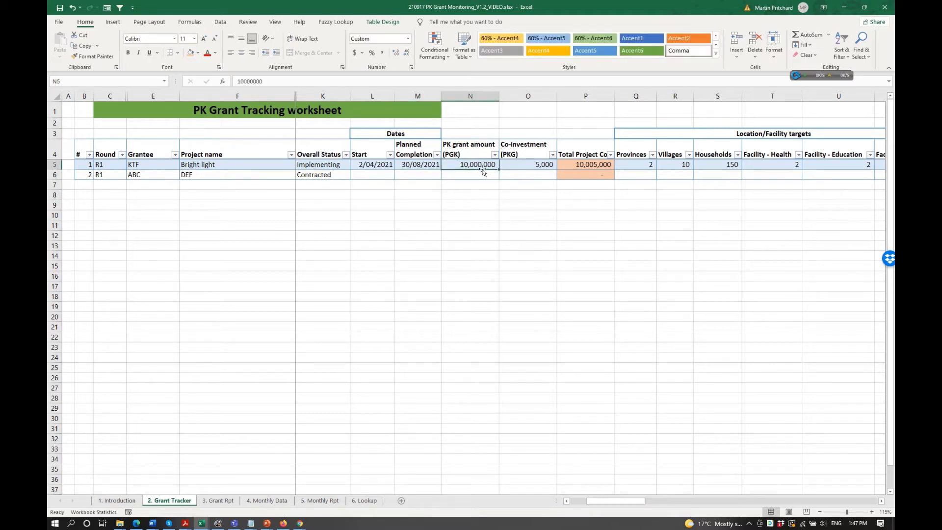
pyautogui.click(530, 168)
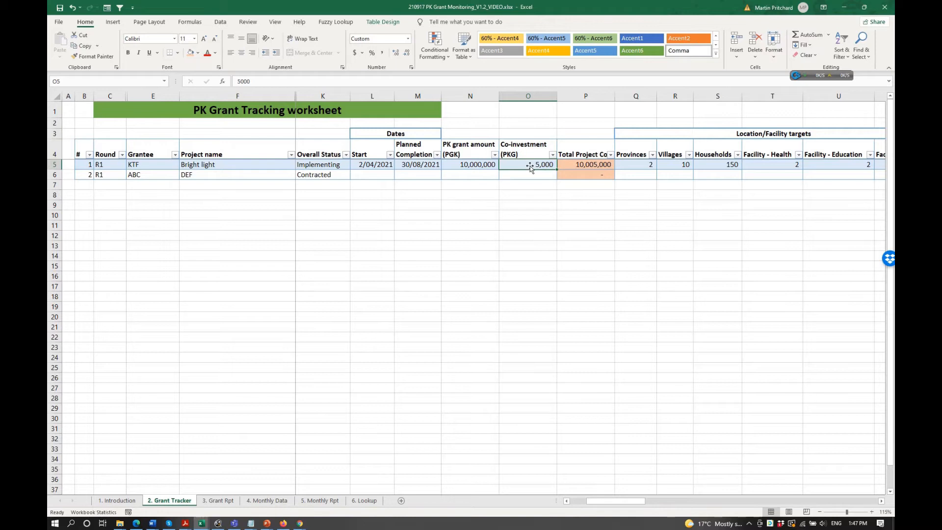
pyautogui.click(587, 177)
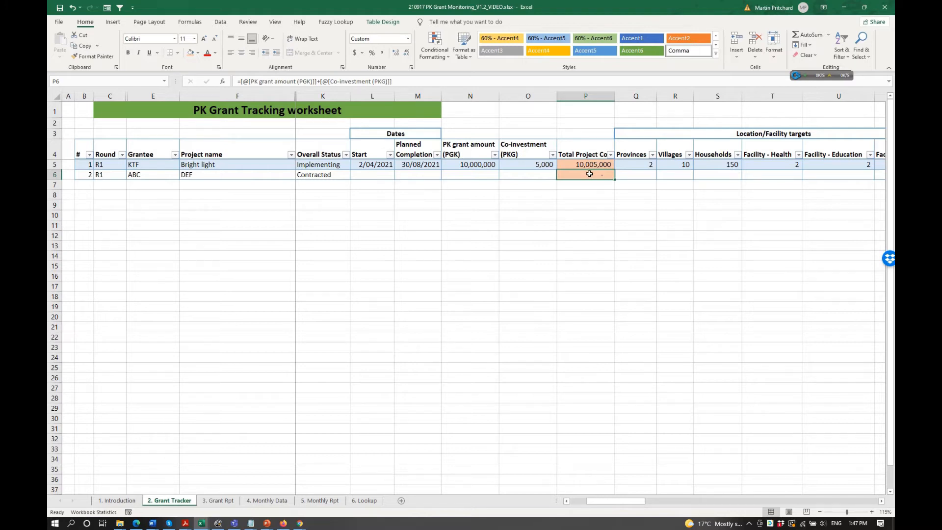
pyautogui.click(640, 173)
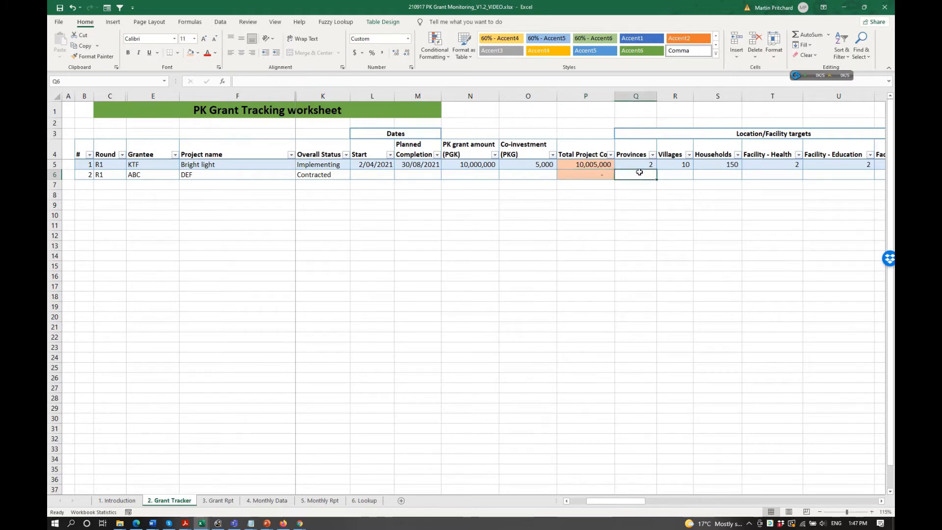
# Unhide columns G to J between Project name and Overall Status
pyautogui.moveTo(275, 96); pyautogui.dragTo(313, 97)
pyautogui.rightClick(314, 97)
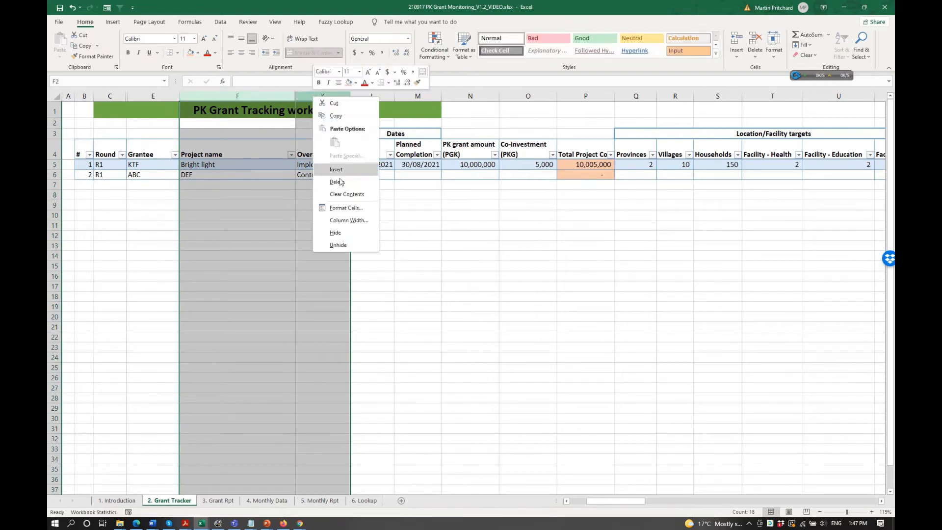
pyautogui.click(347, 244)
pyautogui.click(347, 244)
pyautogui.click(338, 157)
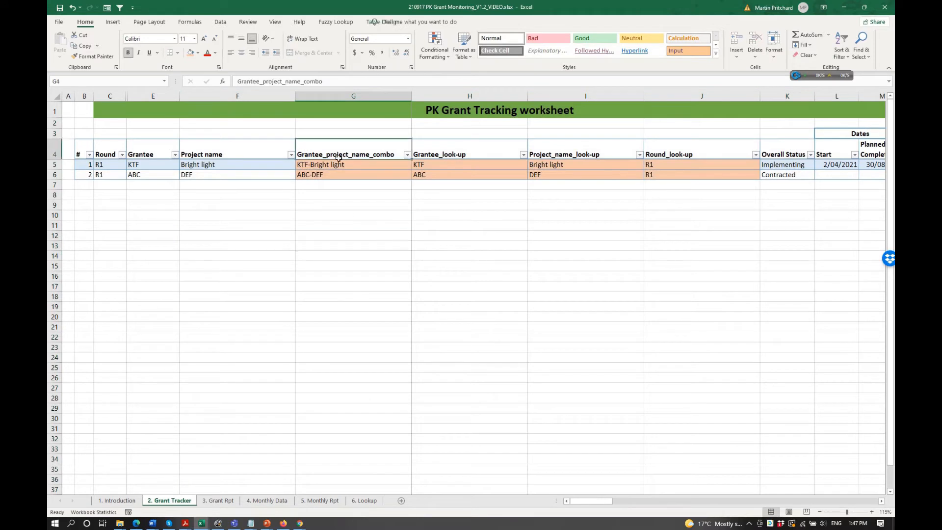
# Examine the formulas of grant 1 in the Grantee_project_name_combo, Grantee_look-up, Project_name_look-up and Round_look-up columns
pyautogui.click(357, 163)
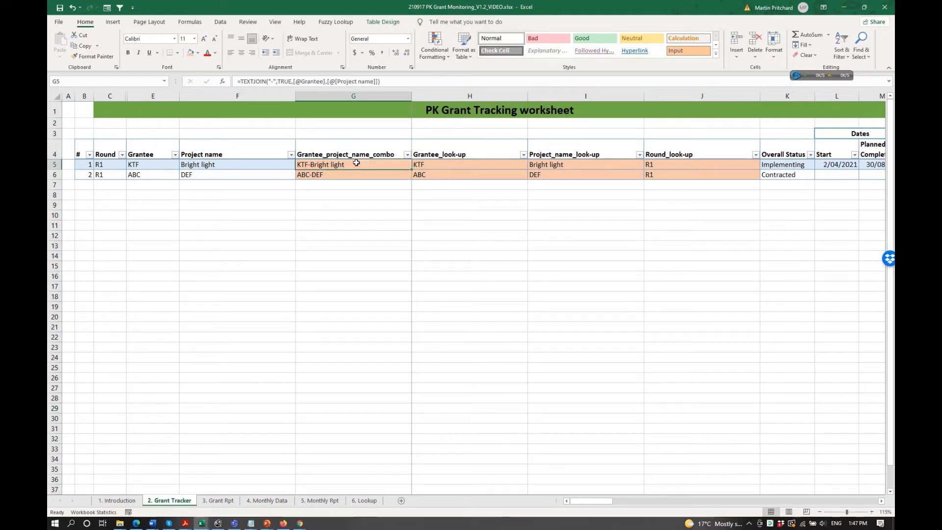
pyautogui.press('Right')
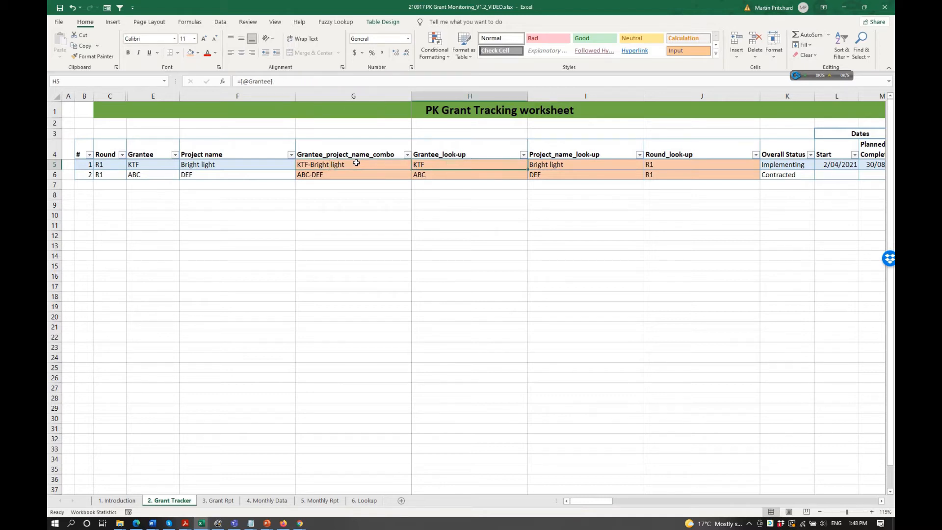
pyautogui.press('Right')
pyautogui.press('Right')
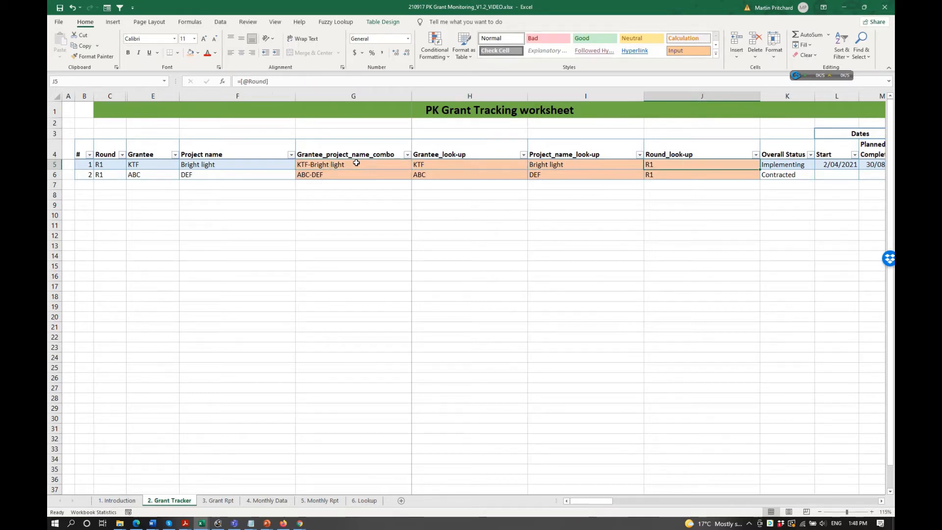
pyautogui.press('Right')
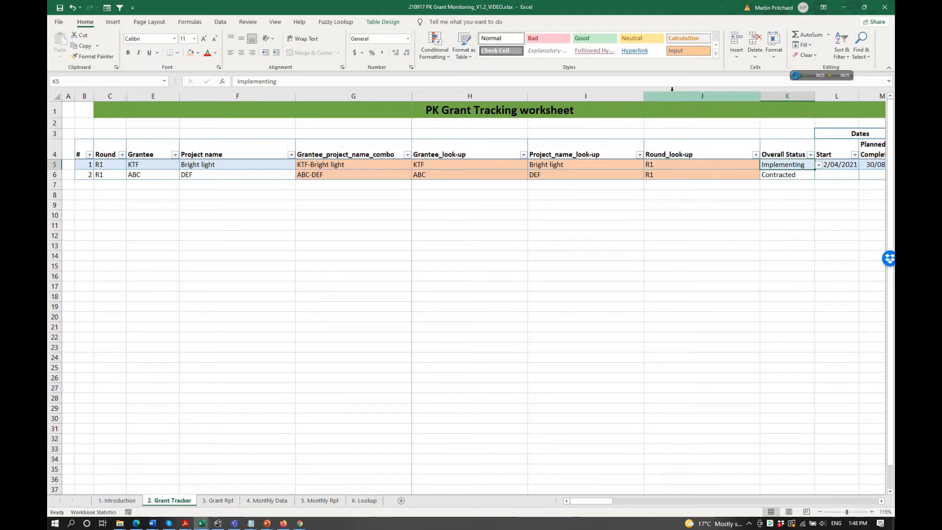
# Hide columns G to J, from Grantee_project_name_combo to Round_look-up, again
pyautogui.moveTo(675, 95); pyautogui.dragTo(394, 95)
pyautogui.rightClick(395, 95)
pyautogui.click(347, 202)
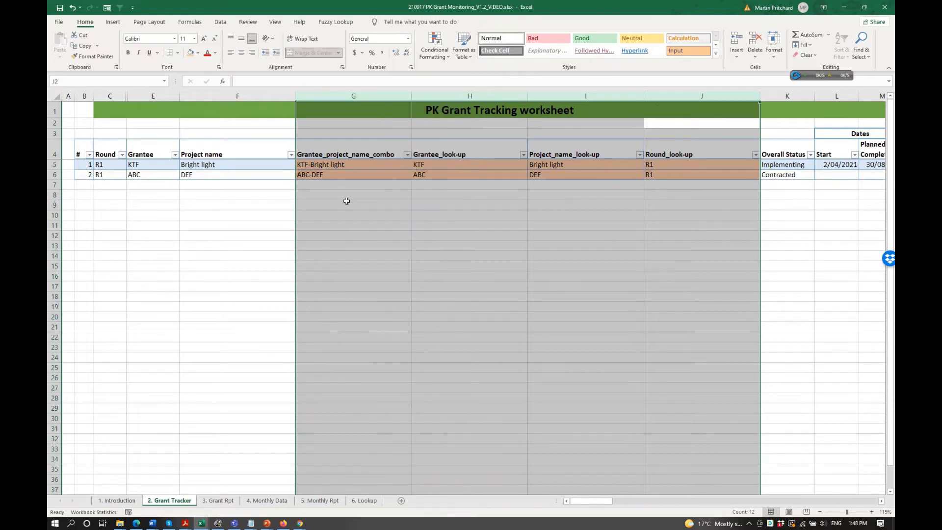
pyautogui.click(341, 213)
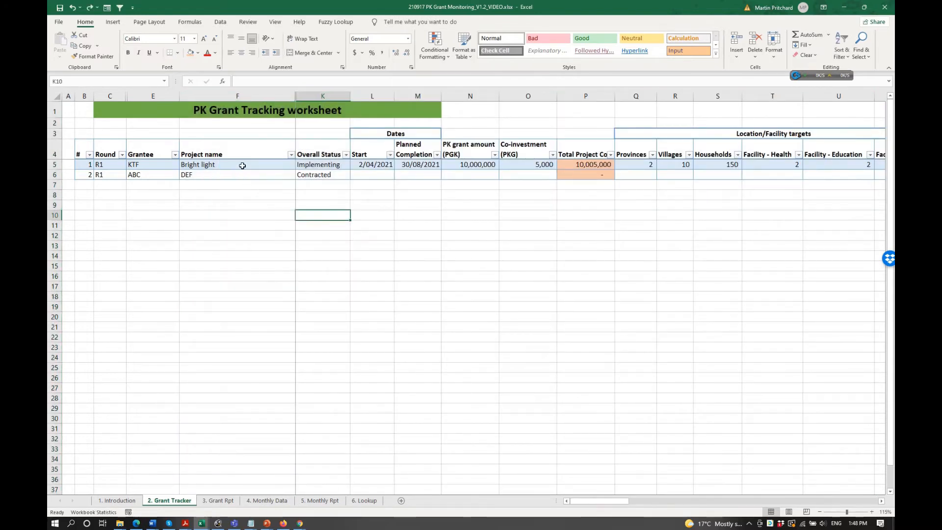
# Look over the Grant Tracker columns from PK grant amount across to the Women beneficiary target
pyautogui.click(455, 185)
pyautogui.press('Right')
pyautogui.press('Right')
pyautogui.press('Right')
pyautogui.press('Right')
pyautogui.press('Right')
pyautogui.press('Right')
pyautogui.press('Right')
pyautogui.press('Right')
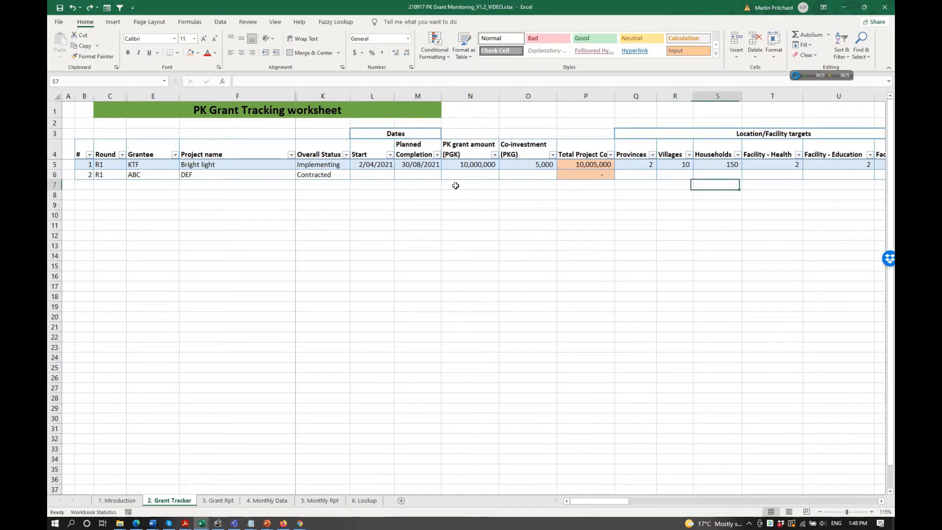
pyautogui.press('Right')
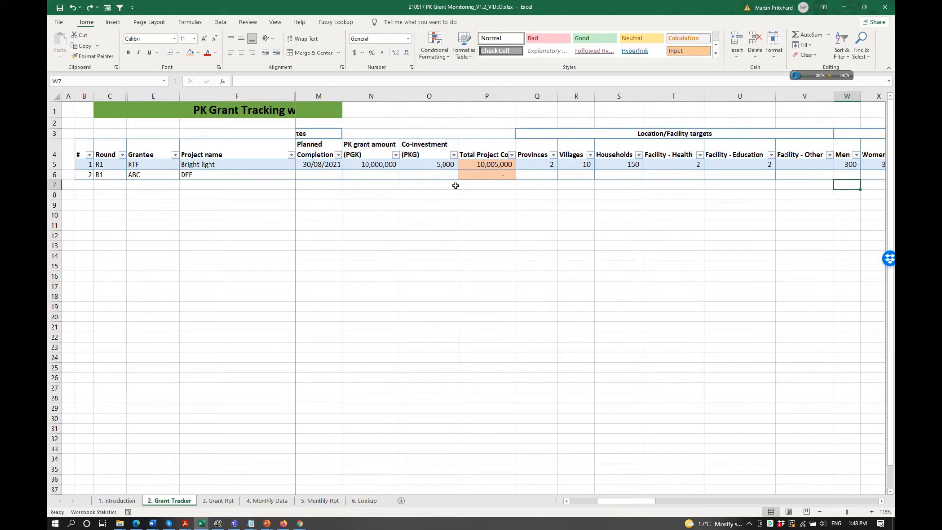
pyautogui.press('Right')
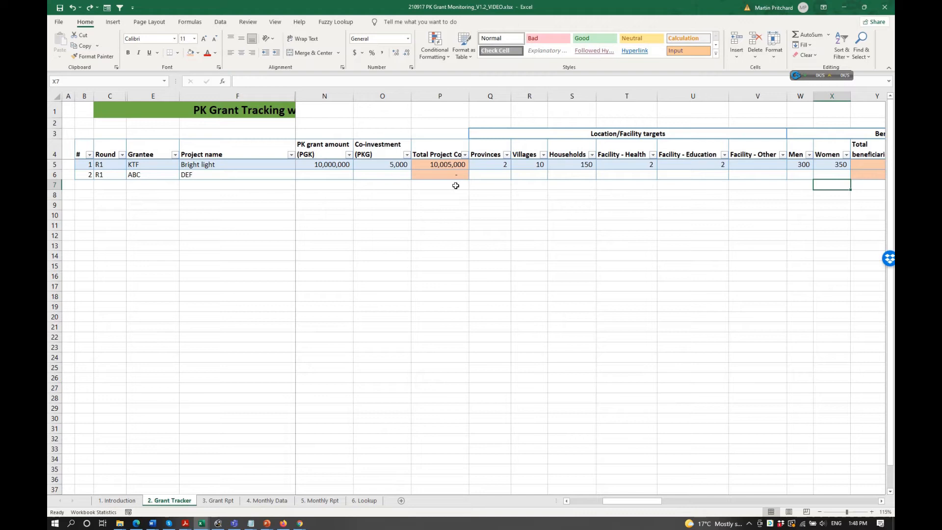
# Examine the Location/Facility targets of grant 1, from Provinces through Facility - Other
pyautogui.click(603, 135)
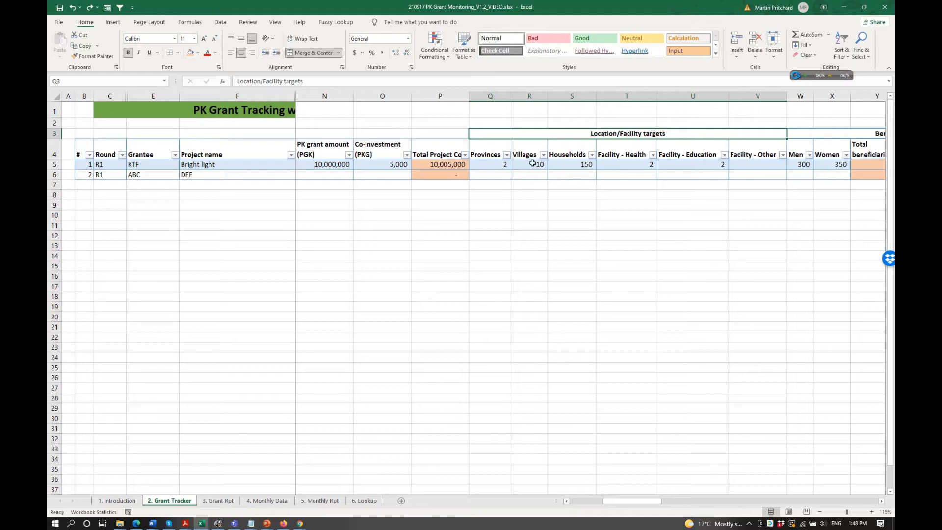
pyautogui.click(499, 165)
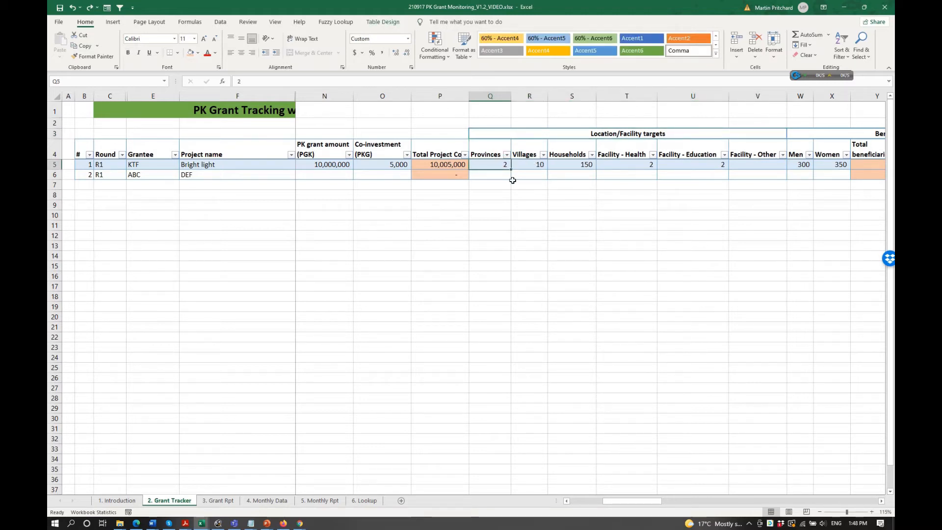
pyautogui.press('Right')
pyautogui.press('Right')
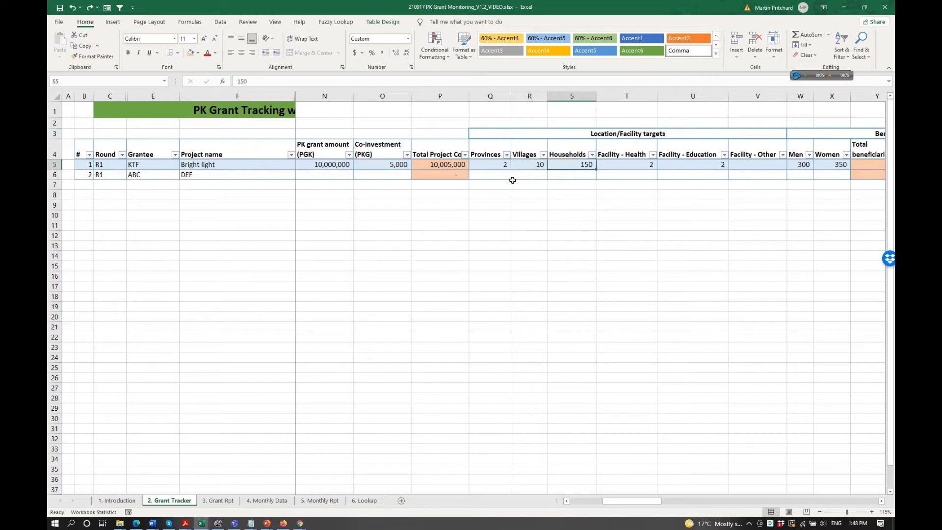
pyautogui.press('Right')
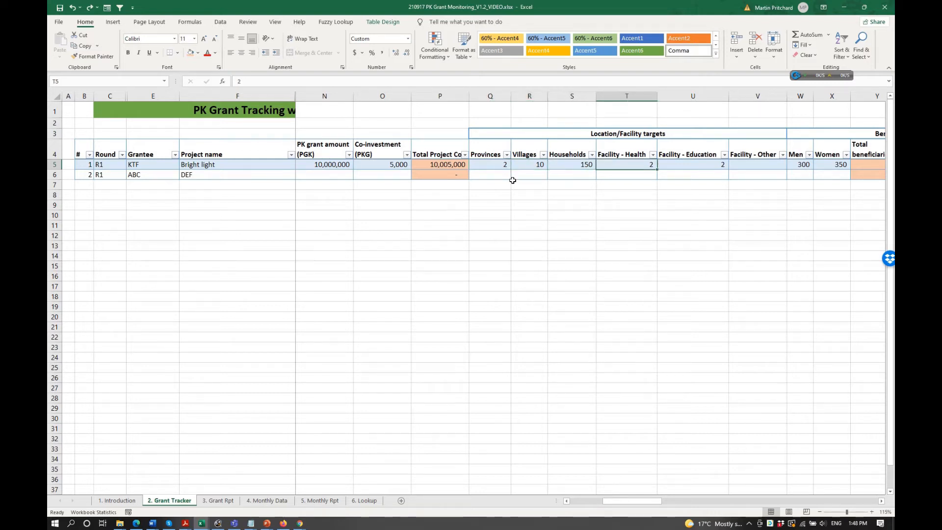
pyautogui.press('Right')
pyautogui.press('Right')
# Examine the Beneficiary Targets of grant 1, from Men and Women through the Total trainees formula
pyautogui.press('Right')
pyautogui.press('Right')
pyautogui.press('Right')
pyautogui.press('Right')
pyautogui.press('Left')
pyautogui.press('Left')
pyautogui.press('Left')
pyautogui.press('Right')
pyautogui.press('Right')
pyautogui.press('Right')
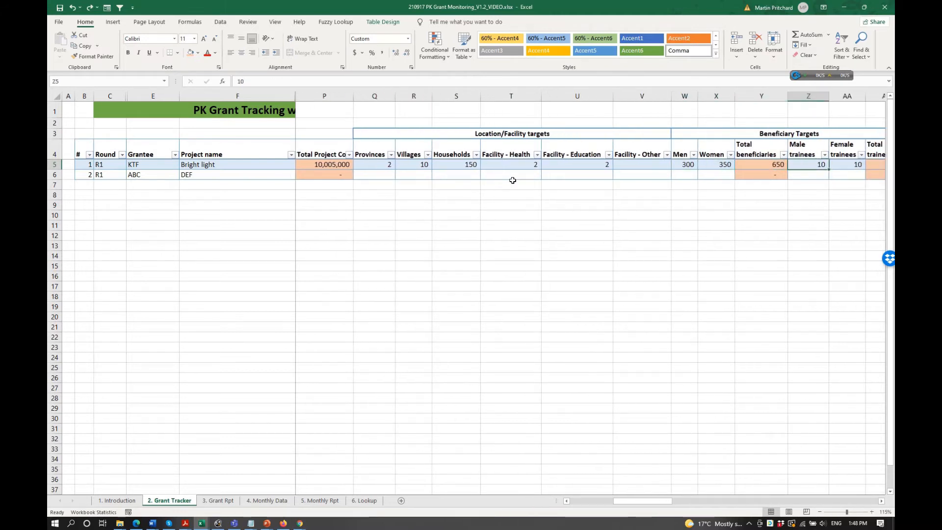
pyautogui.press('Right')
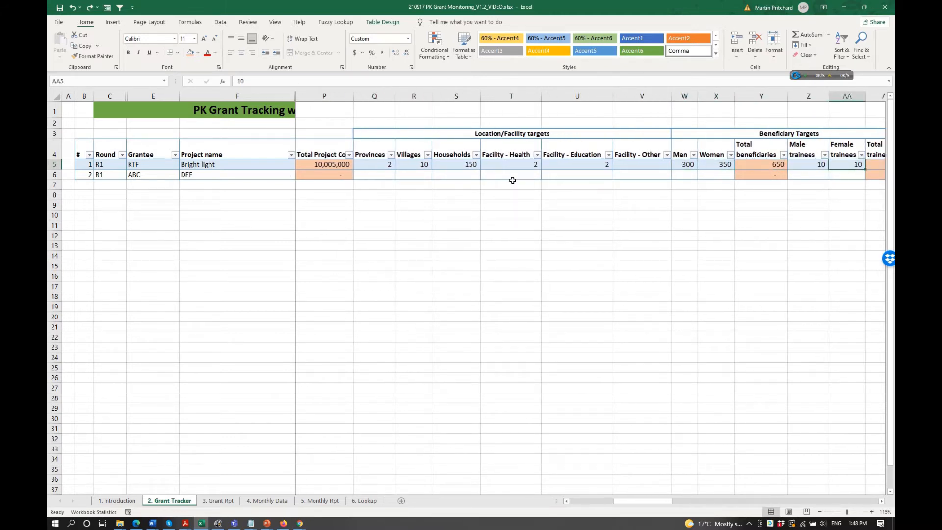
pyautogui.press('Right')
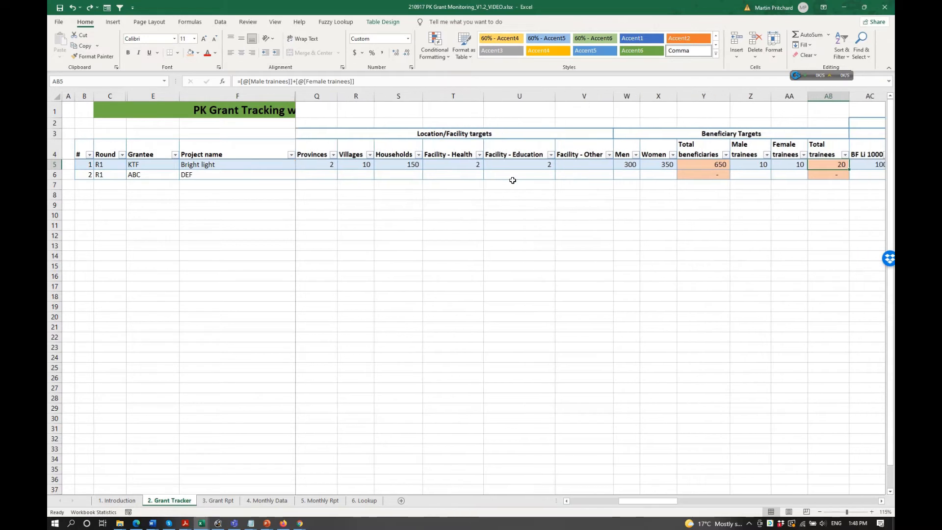
# Examine grant 1's Product Targets for household systems and street lights, the Total products formula and the M1 and M2 Paid amounts
pyautogui.press('Right')
pyautogui.press('Right')
pyautogui.press('Right')
pyautogui.press('Right')
pyautogui.press('Right')
pyautogui.press('Right')
pyautogui.press('Right')
pyautogui.press('Right')
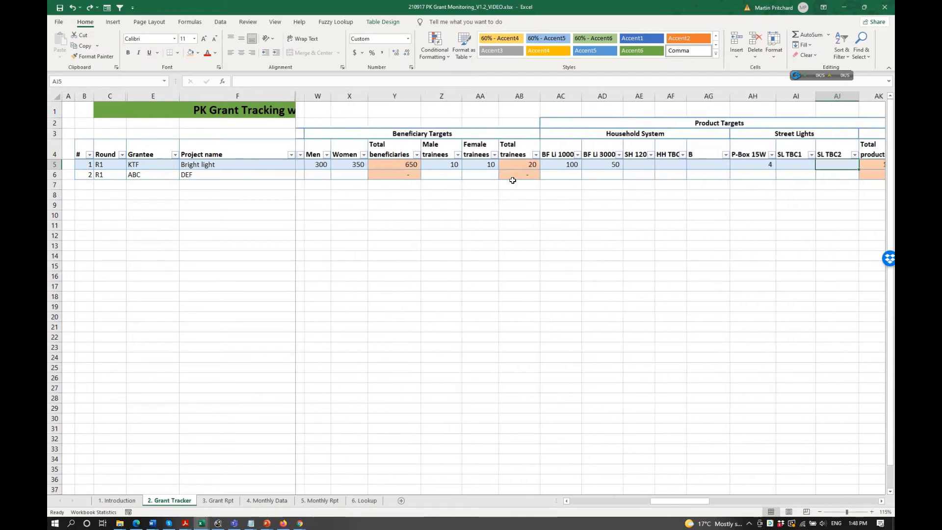
pyautogui.press('Right')
pyautogui.press('Right')
pyautogui.press('Right')
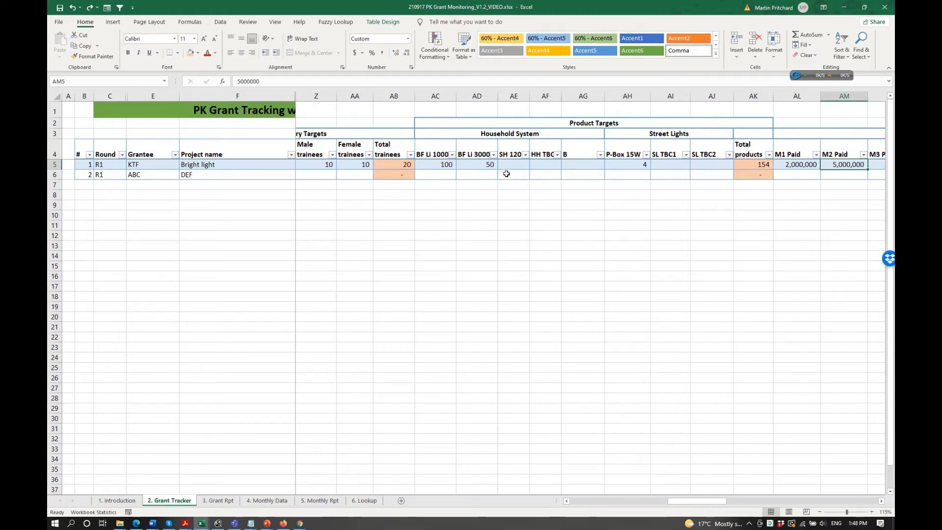
pyautogui.click(446, 166)
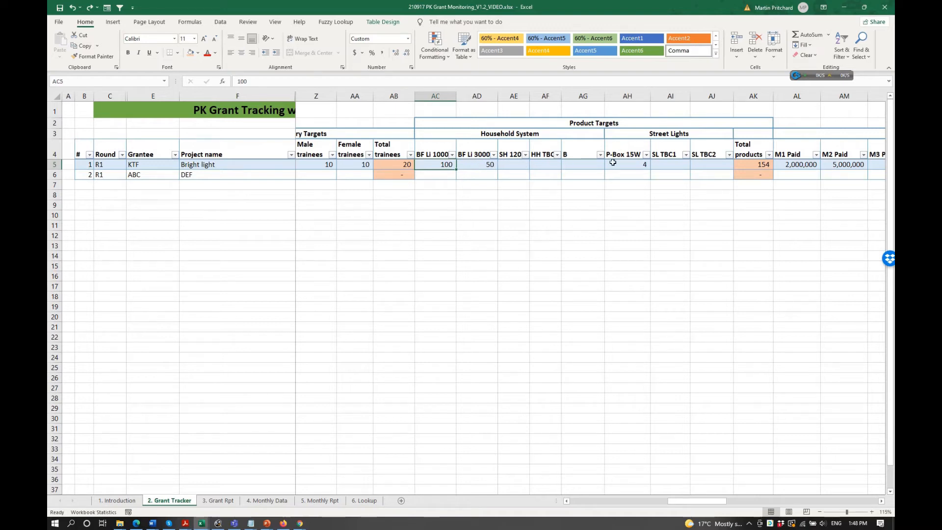
pyautogui.click(754, 164)
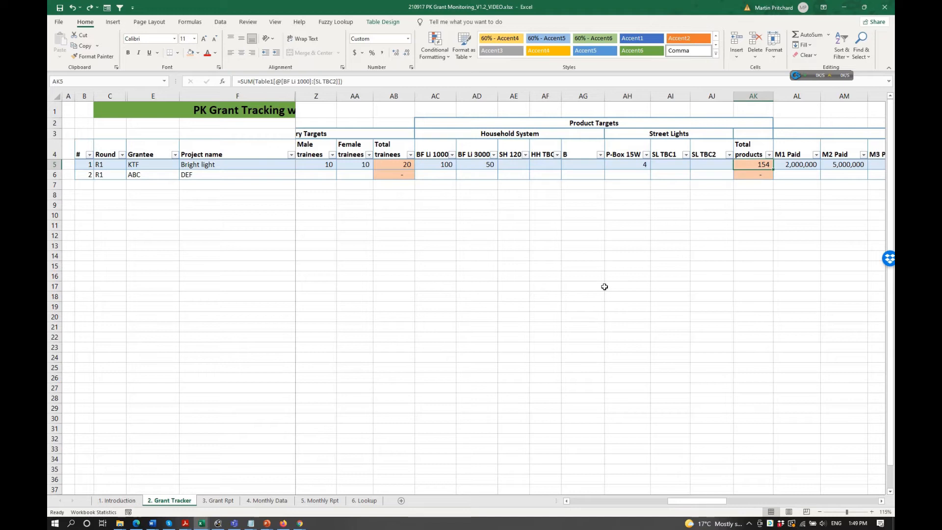
pyautogui.click(664, 165)
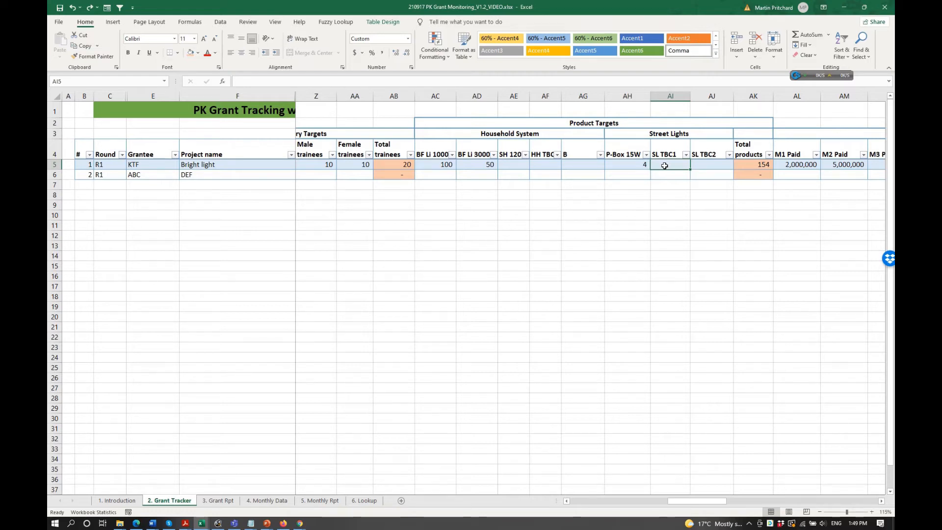
# Examine the Milestones paid (K) section of grant 1, including the M1 Paid and M2 Paid amounts
pyautogui.press('Right')
pyautogui.press('Right')
pyautogui.press('Right')
pyautogui.press('Right')
pyautogui.press('Right')
pyautogui.press('Right')
pyautogui.press('Right')
pyautogui.press('Right')
pyautogui.press('Right')
pyautogui.press('Right')
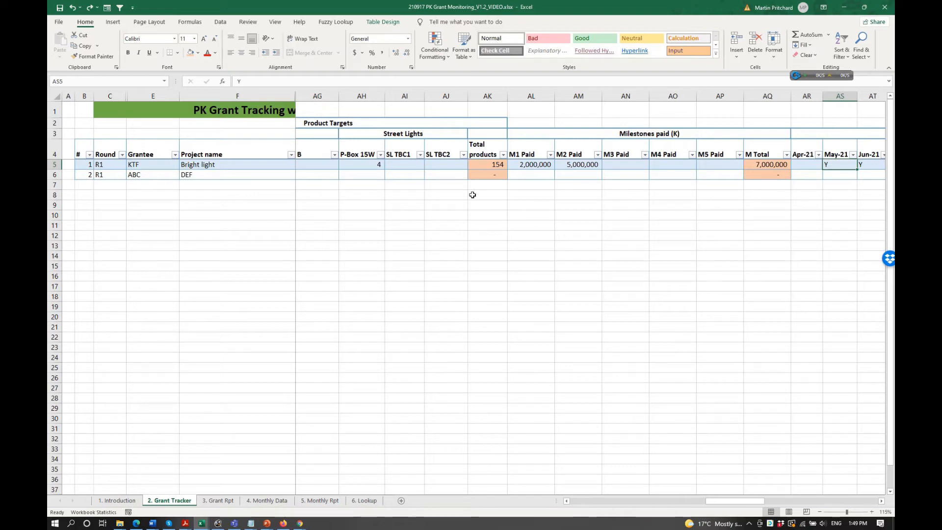
pyautogui.click(540, 122)
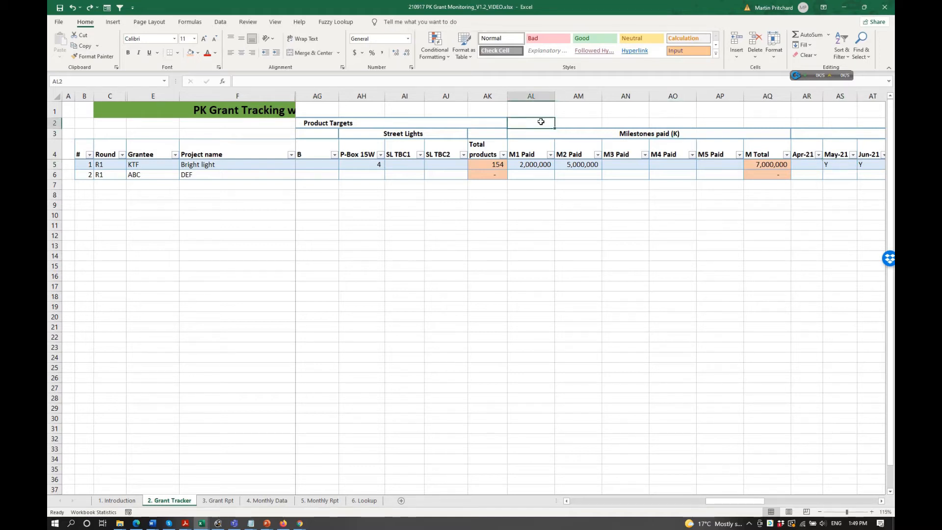
pyautogui.click(537, 165)
pyautogui.click(573, 165)
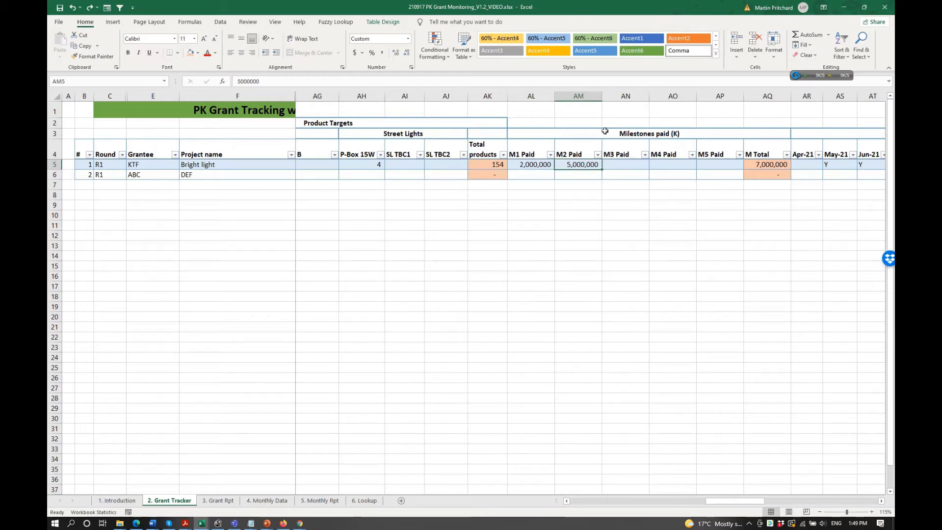
pyautogui.click(620, 133)
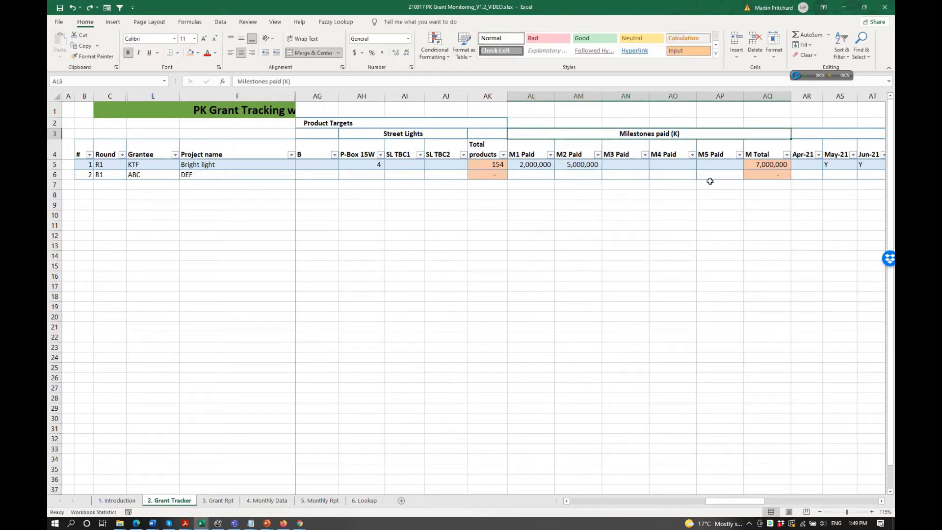
# Look over the Monthly Reporting section that tracks received reports by month, from Apr-21 onwards
pyautogui.click(768, 196)
pyautogui.press('Right')
pyautogui.press('Right')
pyautogui.press('Right')
pyautogui.press('Right')
pyautogui.press('Right')
pyautogui.press('Right')
pyautogui.press('Right')
pyautogui.press('Right')
pyautogui.press('Right')
pyautogui.press('Right')
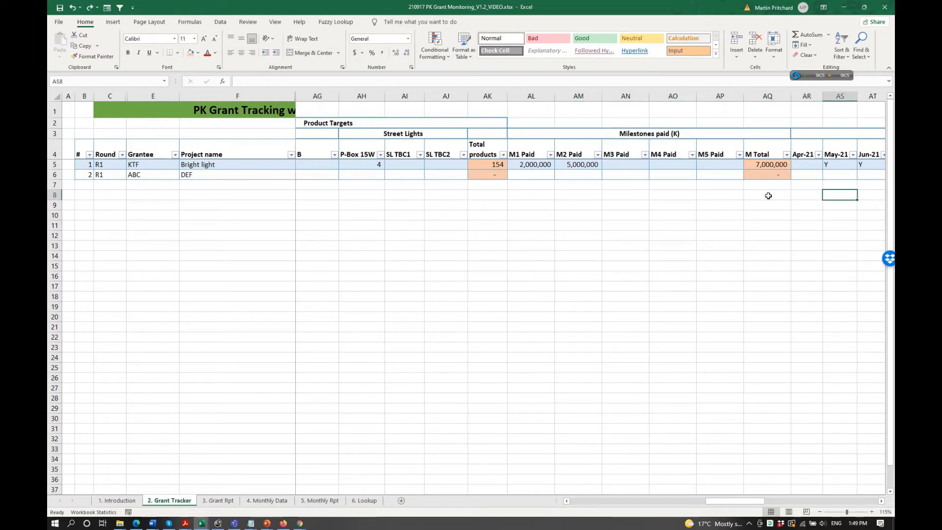
pyautogui.press('Right')
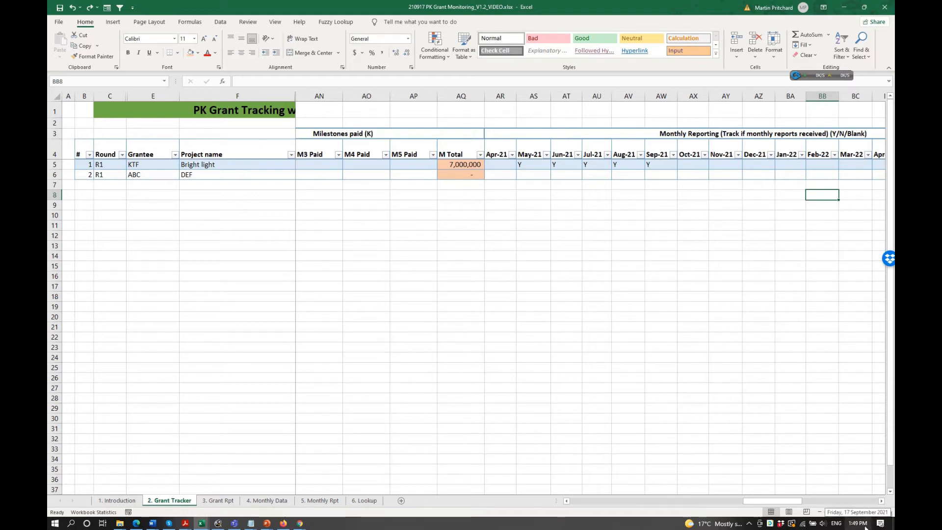
# Clear grant 1's Aug-21 and Sep-21 reporting entries and mark Aug-21 as N for both grants
pyautogui.click(654, 165)
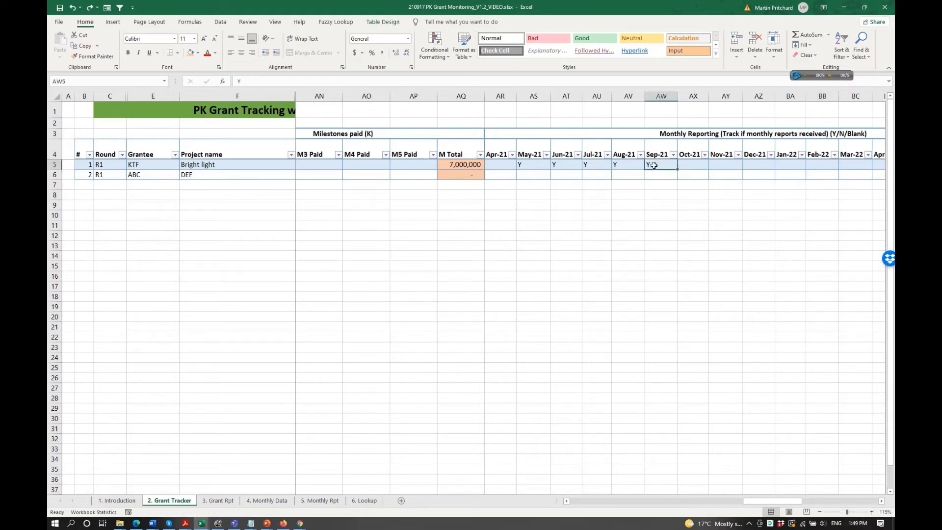
pyautogui.press('Left')
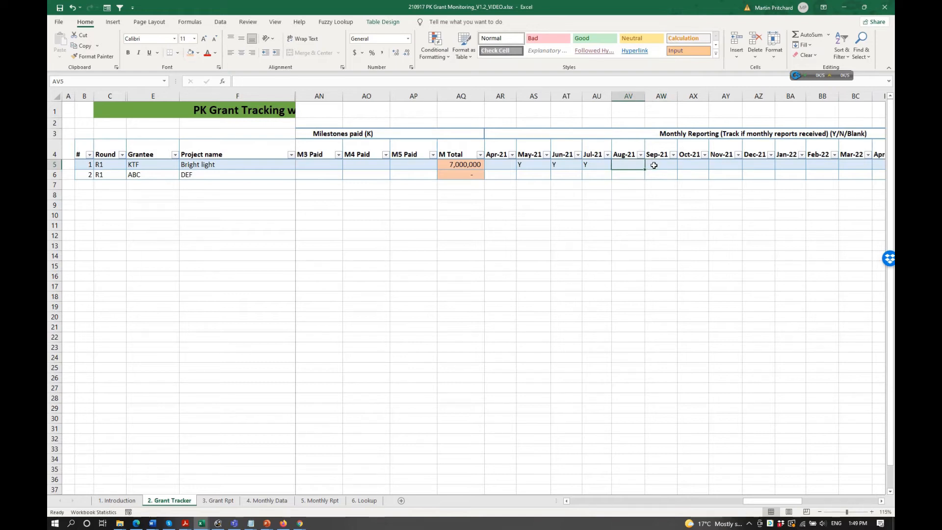
pyautogui.press('Right')
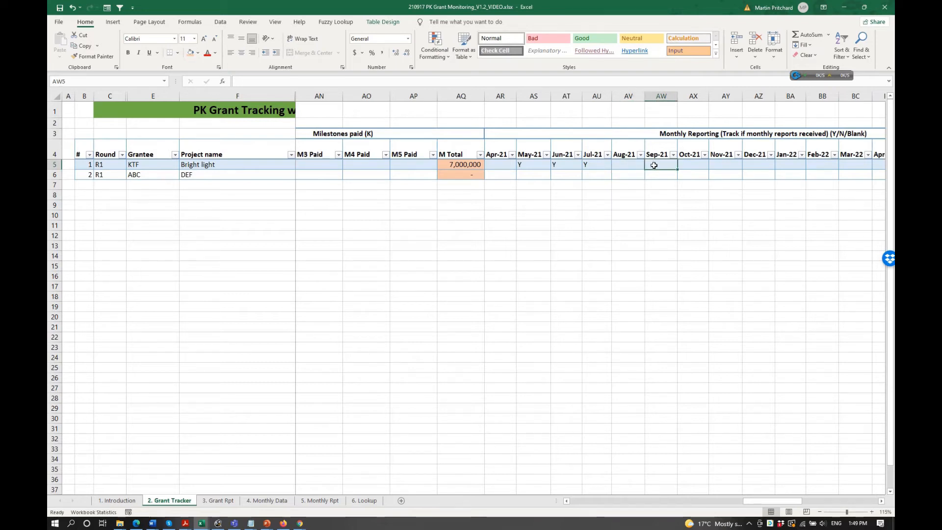
pyautogui.press('Left')
pyautogui.write('N')
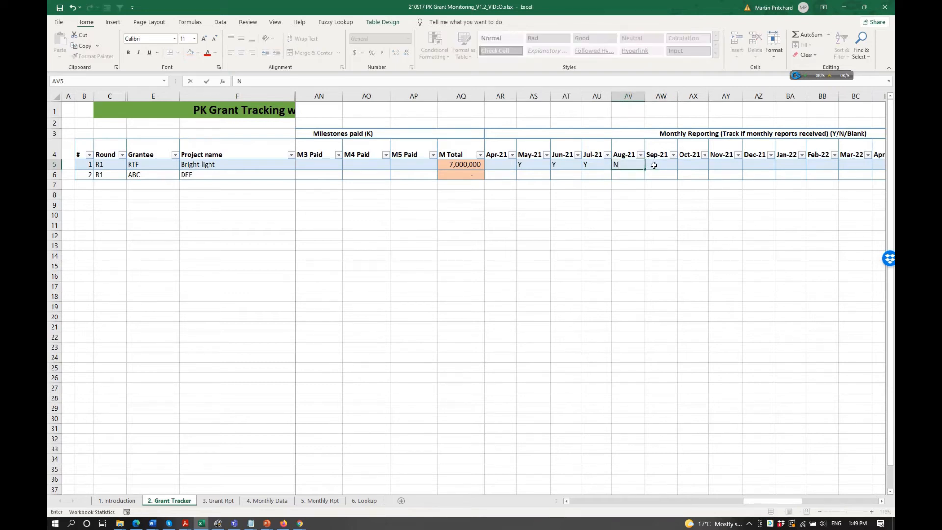
pyautogui.press('Return')
pyautogui.write('N')
pyautogui.press('Return')
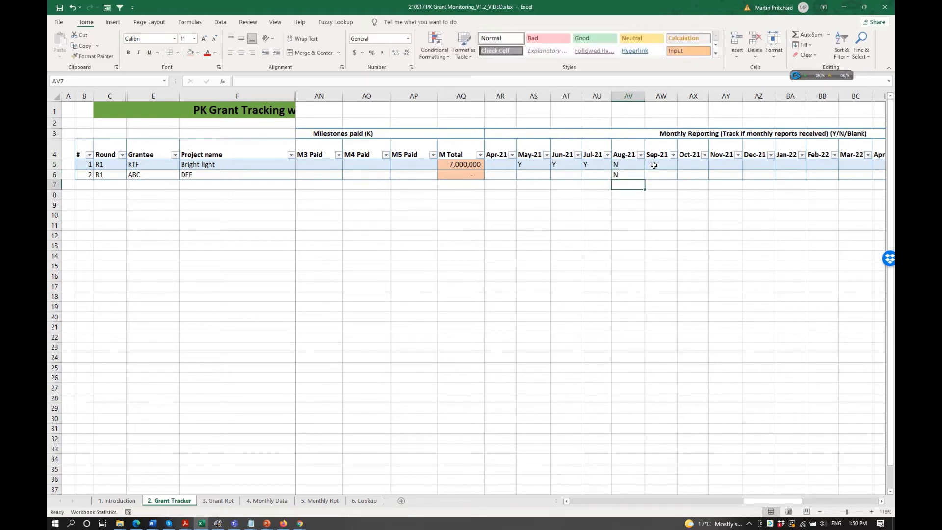
pyautogui.moveTo(629, 165); pyautogui.dragTo(628, 225)
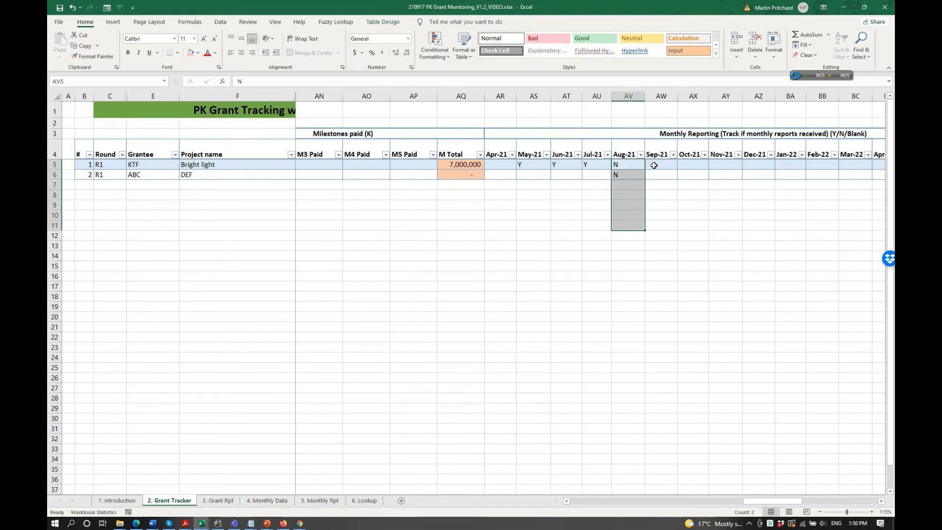
pyautogui.press('Up')
pyautogui.press('Up')
pyautogui.press('Down')
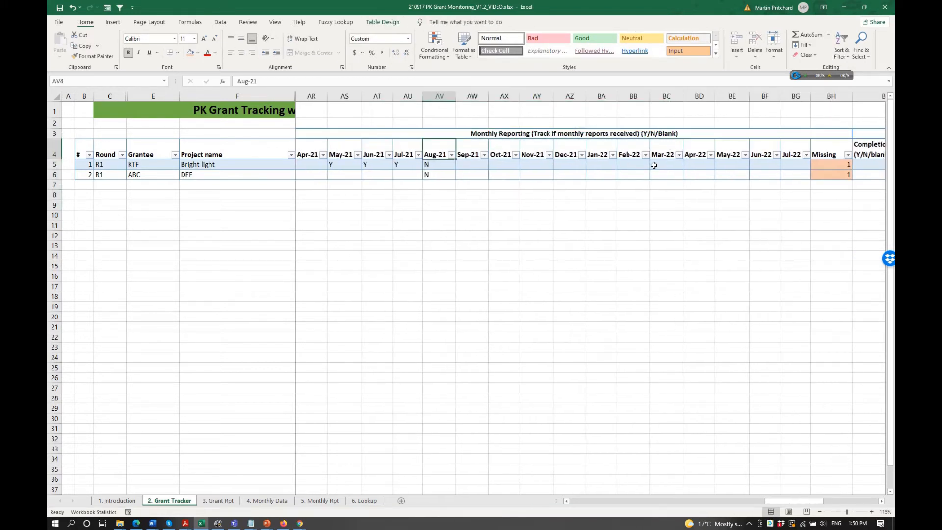
# Set the Aug-21 monthly report entry to Y for both grants
pyautogui.press('Down')
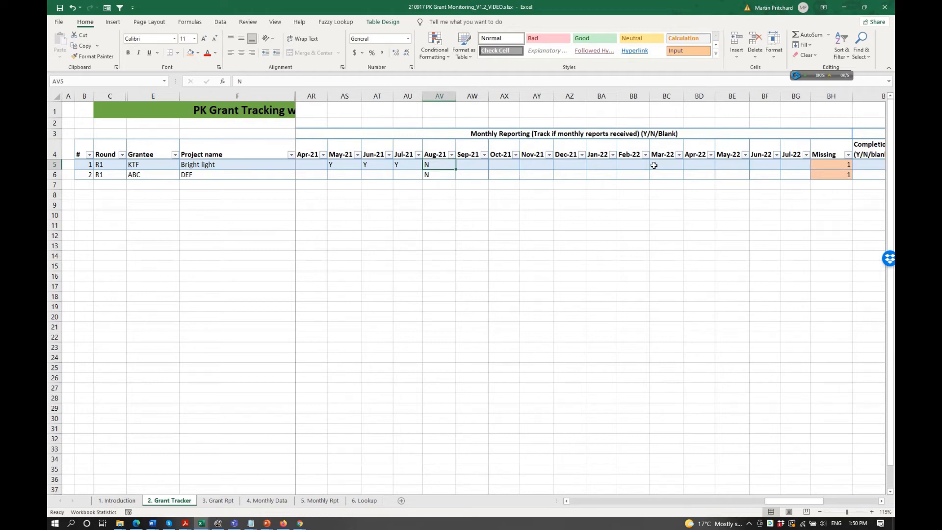
pyautogui.press('BackSpace')
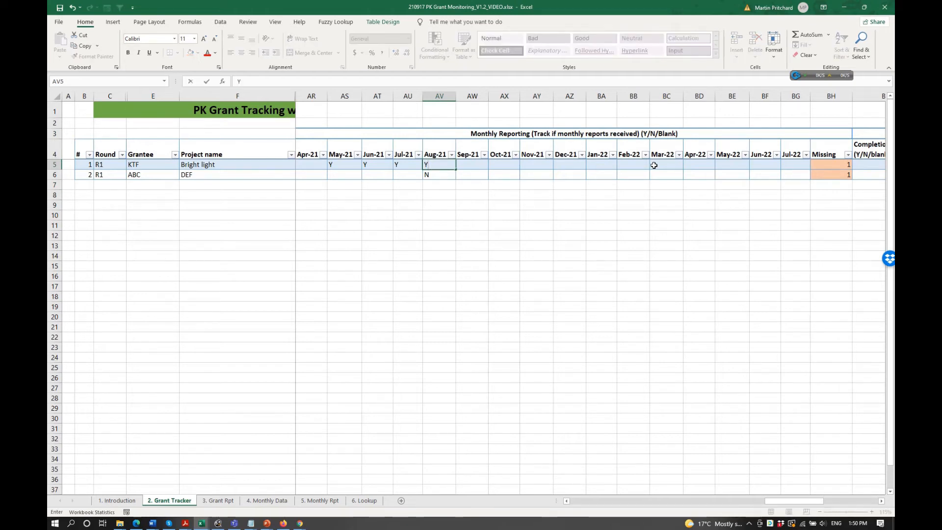
pyautogui.write('Y')
pyautogui.press('Return')
pyautogui.write('N')
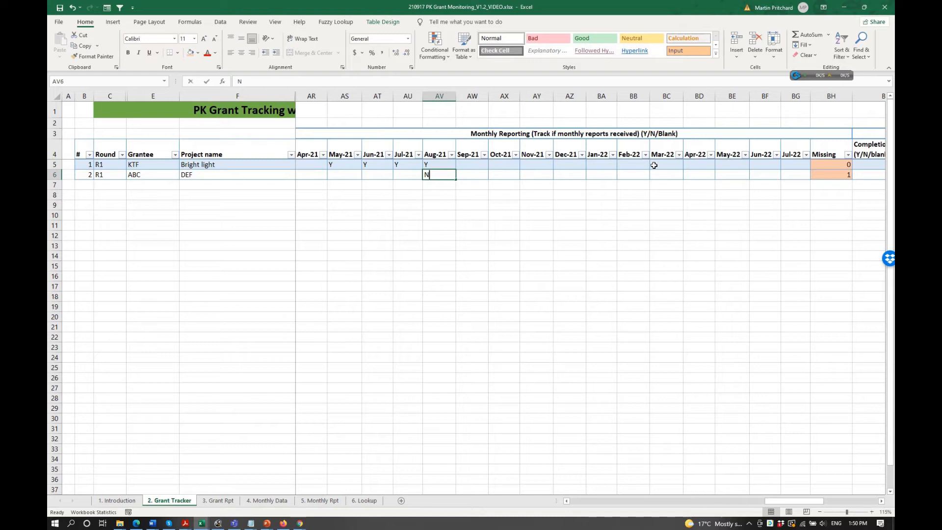
pyautogui.press('BackSpace')
pyautogui.write('Y')
pyautogui.press('Return')
# Mark the Sep-21 monthly report as N for both grants
pyautogui.press('Up')
pyautogui.press('Up')
pyautogui.press('Right')
pyautogui.press('Right')
pyautogui.press('Left')
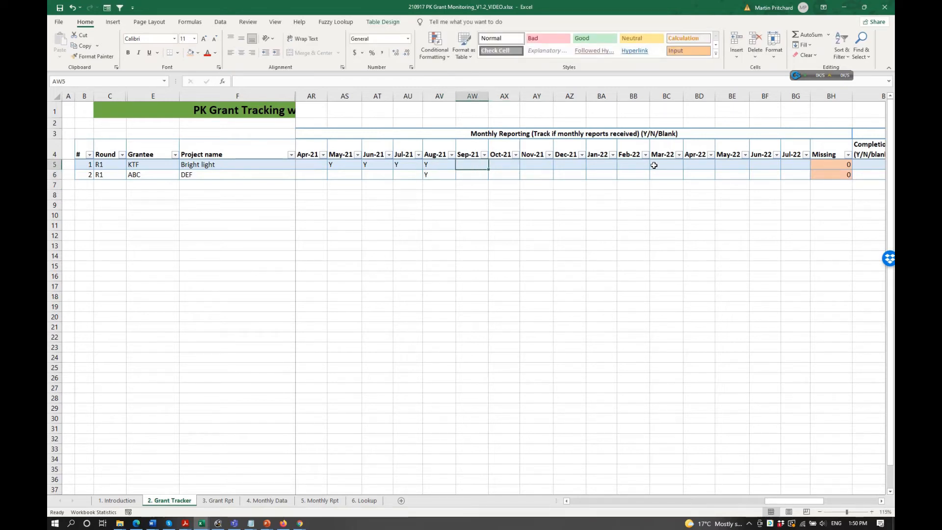
pyautogui.write('N')
pyautogui.press('Return')
pyautogui.write('N')
pyautogui.press('Return')
pyautogui.press('Up')
pyautogui.press('Up')
pyautogui.press('Right')
pyautogui.press('Left')
pyautogui.hotkey('shift', 'Down')
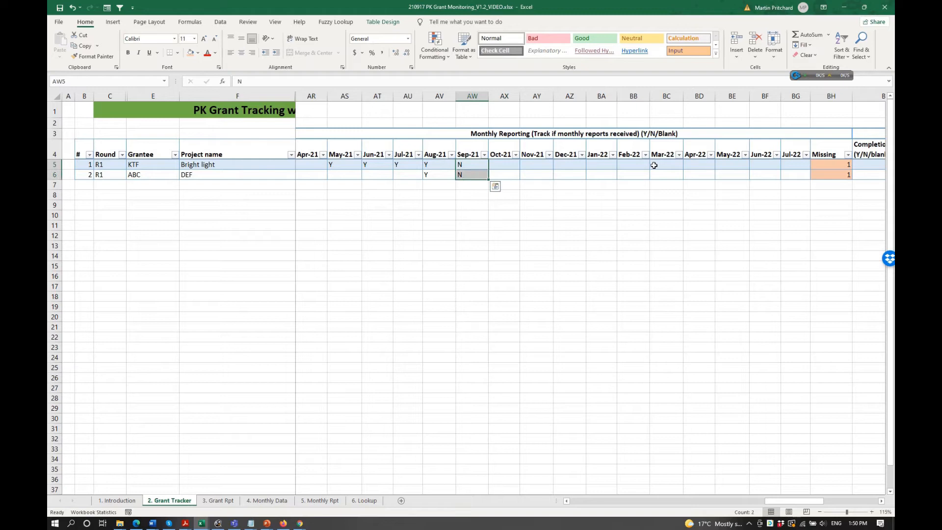
pyautogui.press('Up')
pyautogui.press('Down')
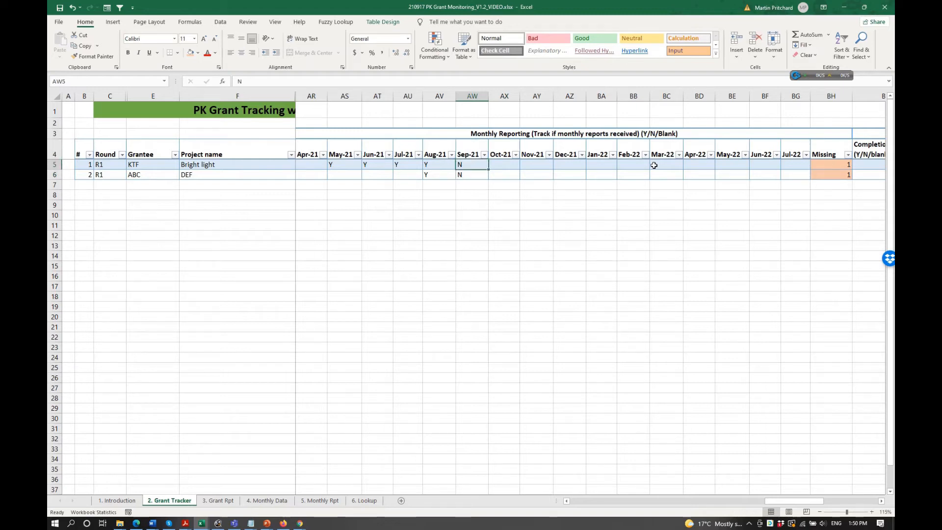
# Change grant 1's Sep-21 monthly report entry to Y
pyautogui.press('Right')
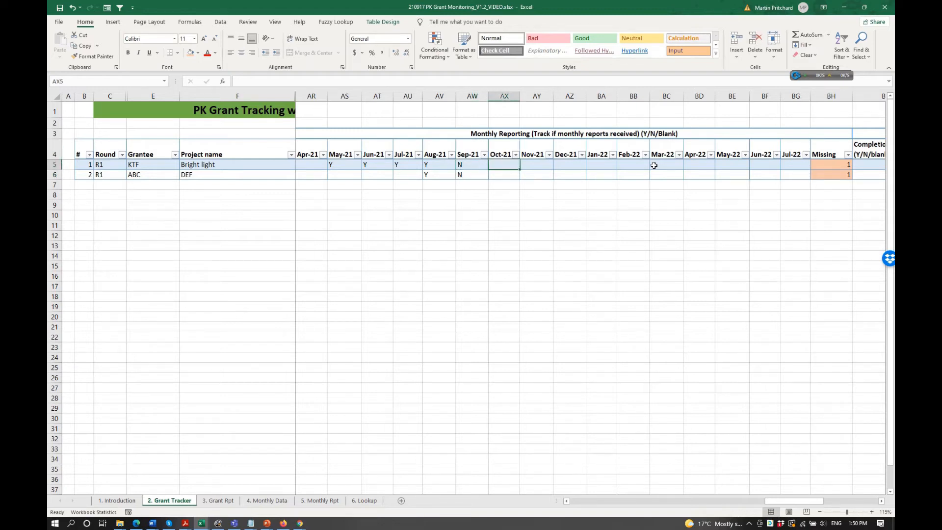
pyautogui.press('Left')
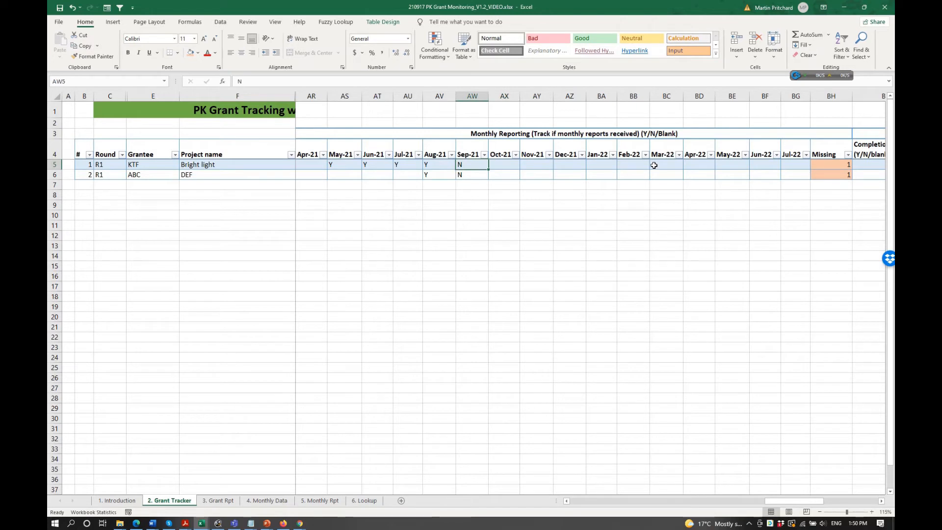
pyautogui.press('BackSpace')
pyautogui.write('Y')
pyautogui.press('Return')
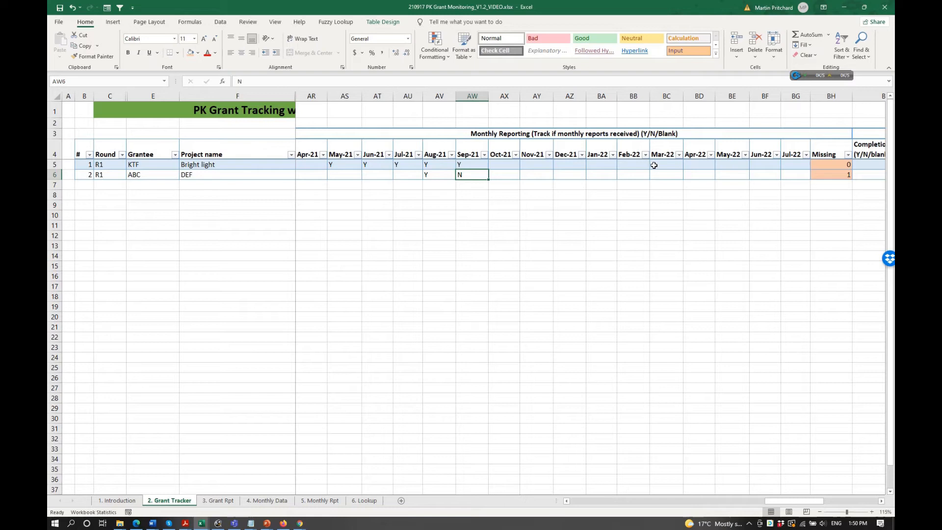
# Look over the remaining reporting months and the Missing column through to the Completion section
pyautogui.press('Right')
pyautogui.press('Right')
pyautogui.press('Right')
pyautogui.press('Right')
pyautogui.press('Right')
pyautogui.press('Right')
pyautogui.press('Right')
pyautogui.press('Right')
pyautogui.press('Right')
pyautogui.press('Right')
pyautogui.press('Right')
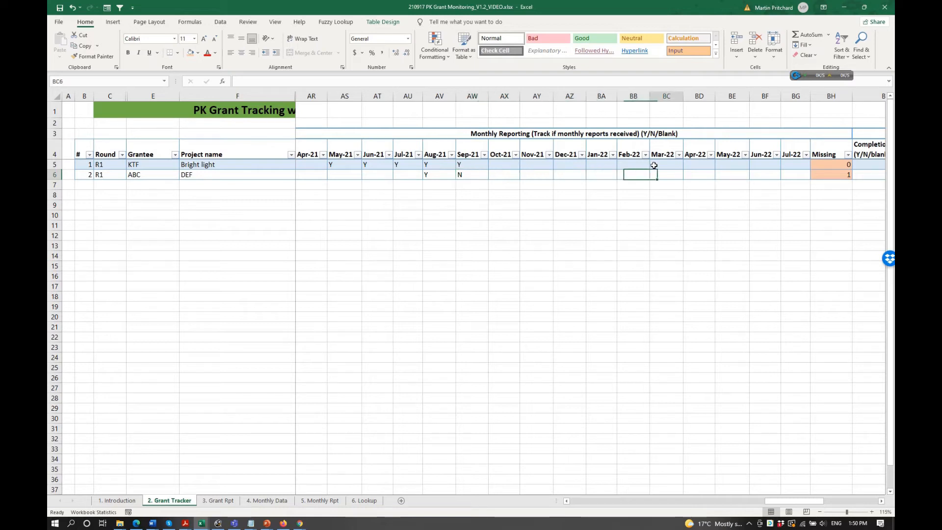
pyautogui.press('Right')
pyautogui.press('Right')
pyautogui.press('Right')
pyautogui.press('Right')
pyautogui.press('Right')
pyautogui.press('Right')
pyautogui.press('Left')
pyautogui.press('Left')
pyautogui.press('Left')
pyautogui.press('Left')
pyautogui.press('Up')
pyautogui.press('Up')
pyautogui.press('Up')
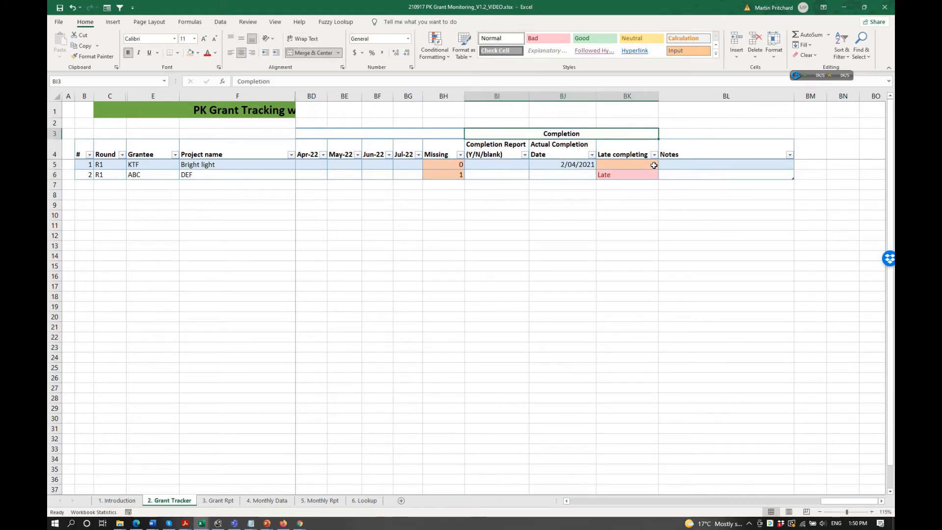
# Examine the Completion columns, including the Late completing formula of grant 2
pyautogui.press('Down')
pyautogui.press('Down')
pyautogui.press('Left')
pyautogui.press('Right')
pyautogui.press('Right')
pyautogui.press('Down')
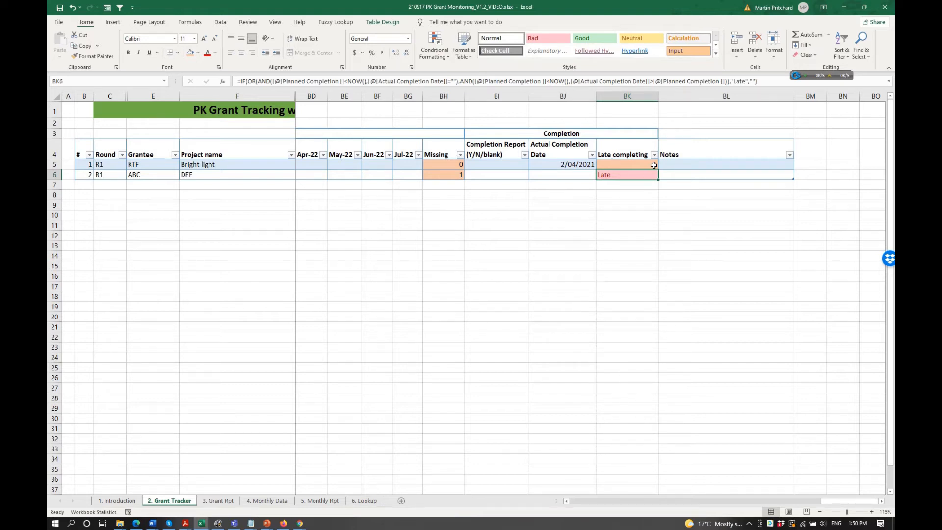
# Set grant 2's Planned Completion date to 3/03/2022
pyautogui.press('Home')
pyautogui.press('Right')
pyautogui.press('Right')
pyautogui.write('3')
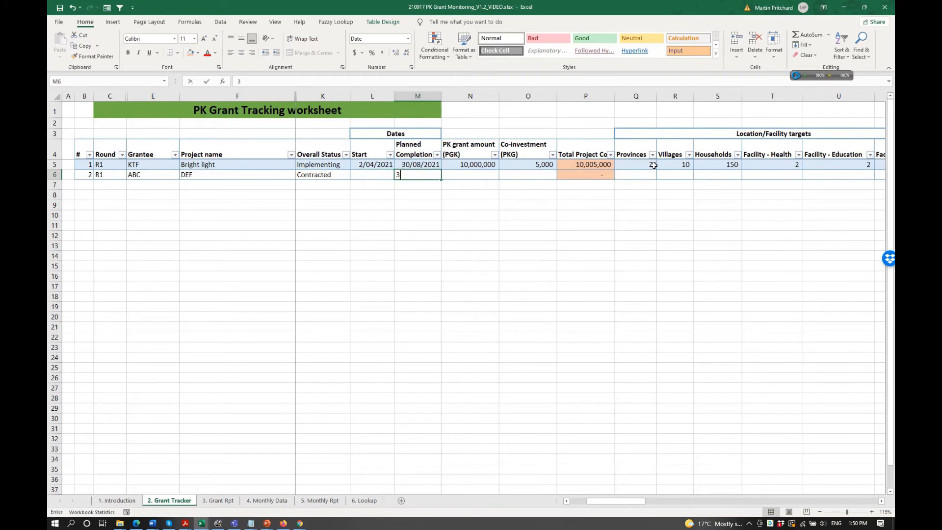
pyautogui.write('/')
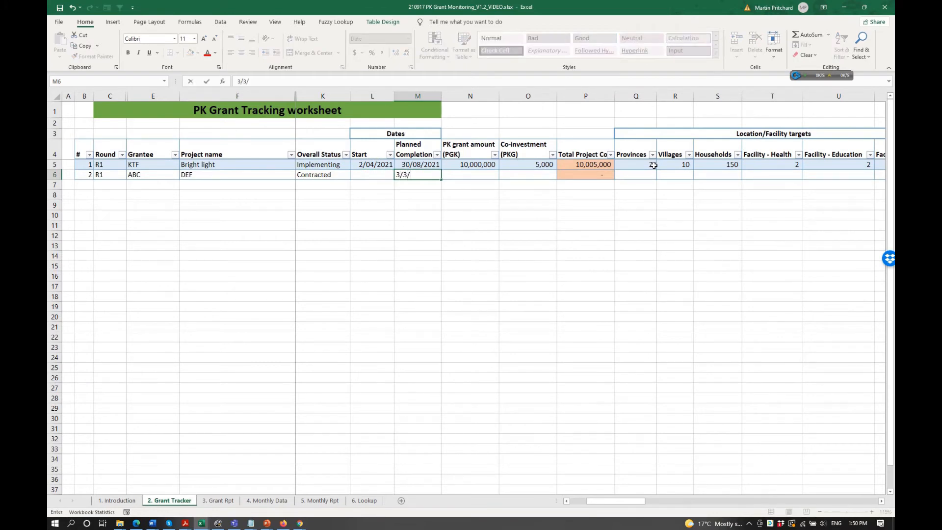
pyautogui.write('03/2022')
pyautogui.press('Right')
# Check grant 2's Late completing status against the new planned date and look at the Notes column
pyautogui.press('Right')
pyautogui.press('Right')
pyautogui.press('Right')
pyautogui.press('Right')
pyautogui.press('Right')
pyautogui.press('Right')
pyautogui.press('Up')
pyautogui.press('Up')
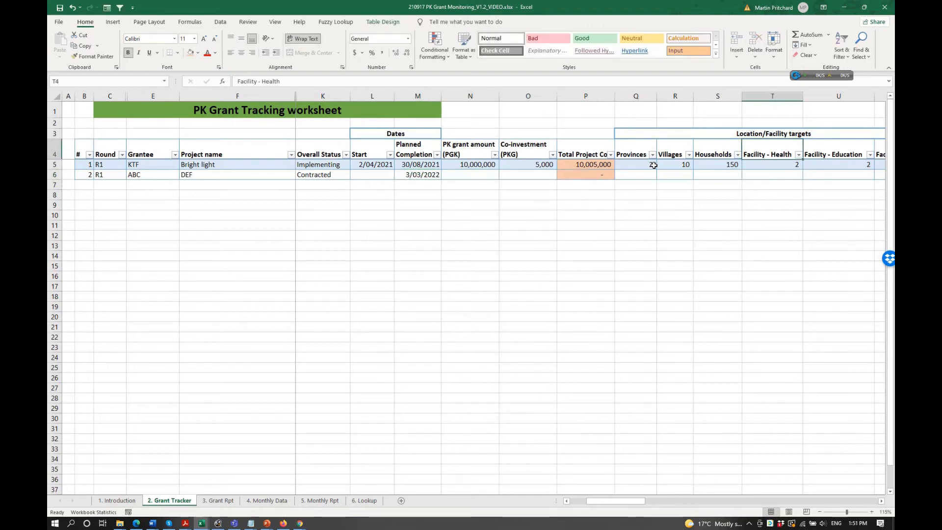
pyautogui.hotkey('ctrl', 'Right')
pyautogui.press('Down')
pyautogui.press('Down')
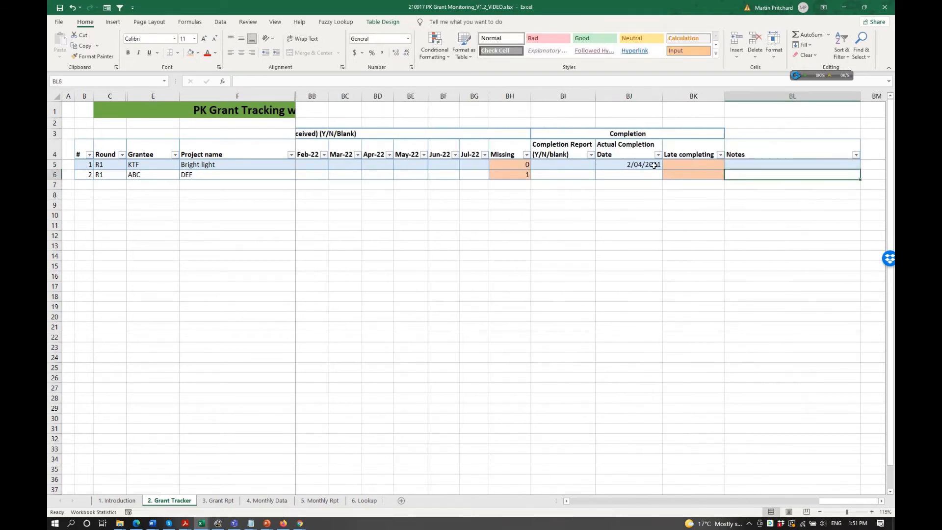
pyautogui.press('Up')
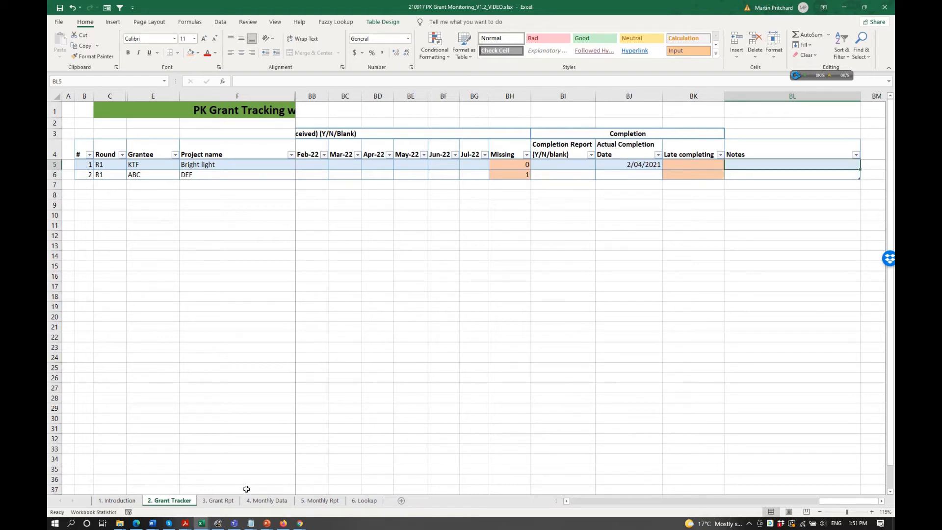
# Examine the R1 Summary Grant tracking status report on the Grant Rpt sheet and compare its grants with the Grant Tracker
pyautogui.click(221, 500)
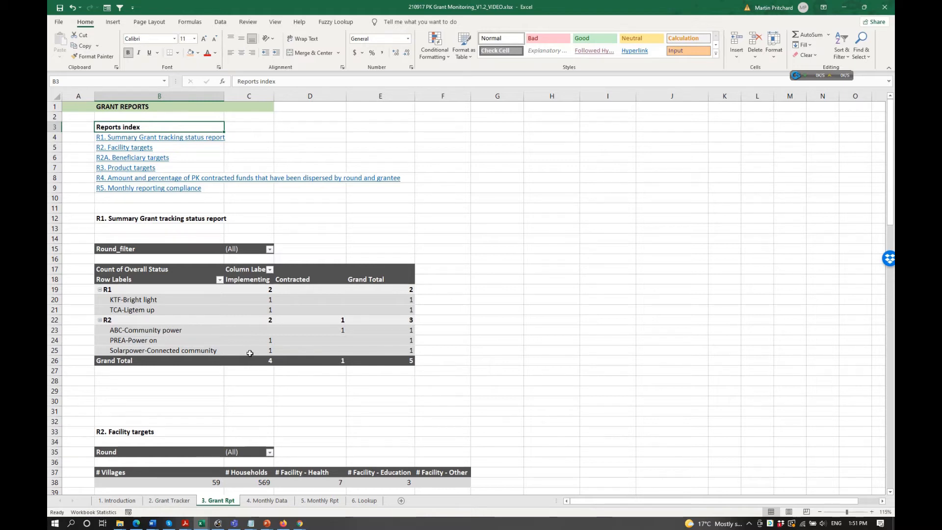
pyautogui.click(292, 235)
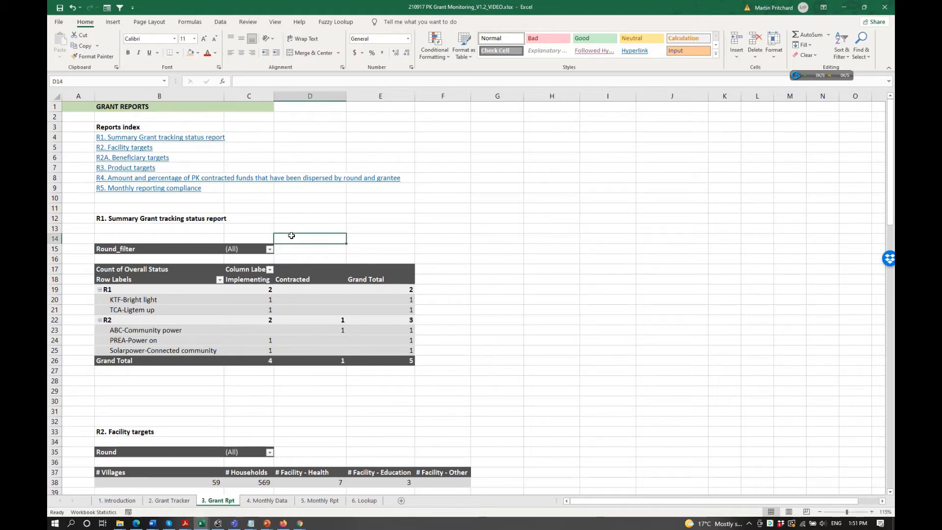
pyautogui.click(133, 301)
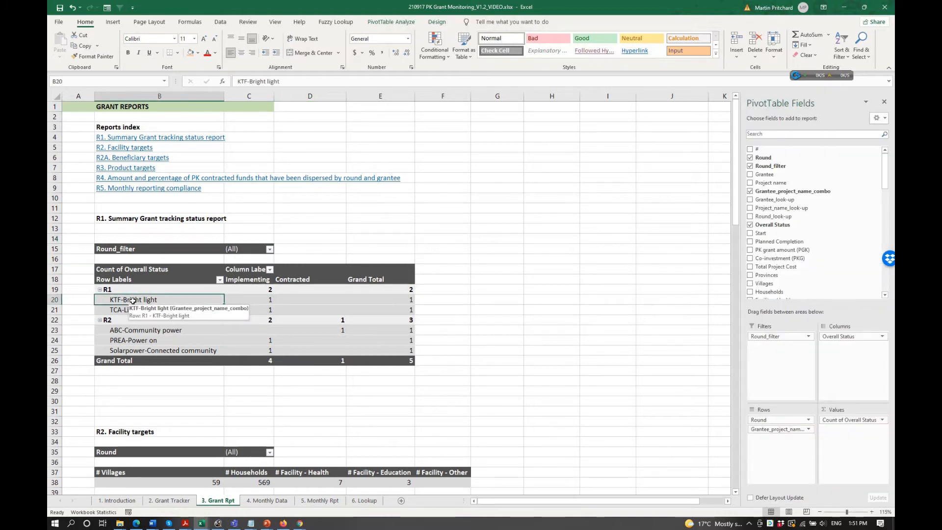
pyautogui.click(169, 500)
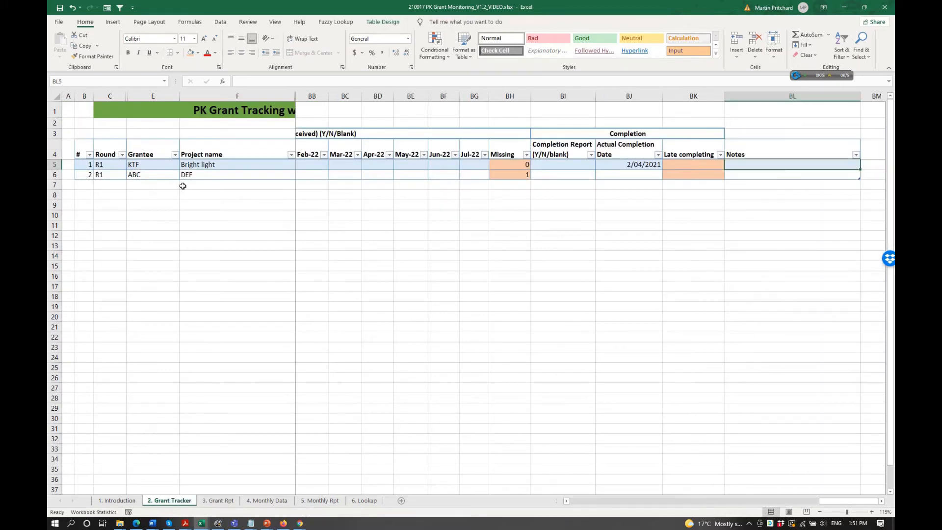
pyautogui.click(220, 500)
pyautogui.click(263, 221)
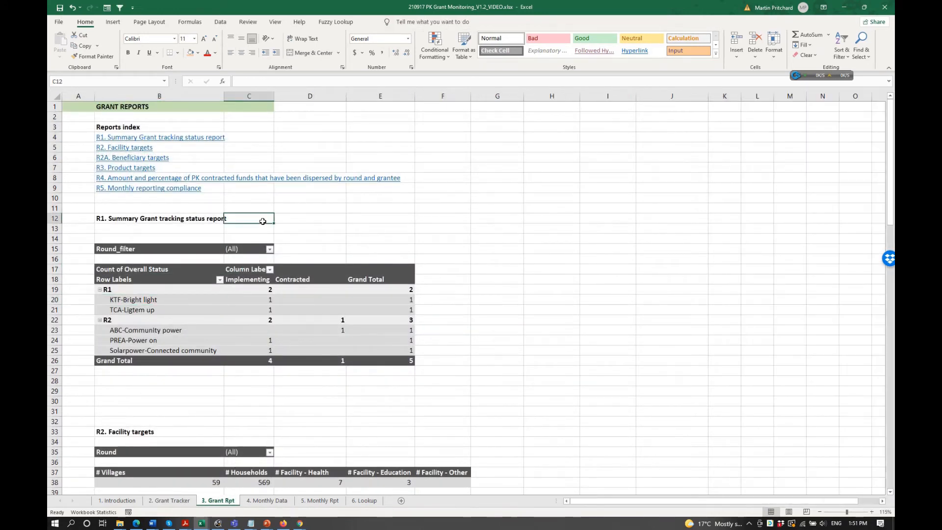
# Filter the R1 Summary Grant tracking status report to round R2 only and look at the listed grants
pyautogui.click(114, 249)
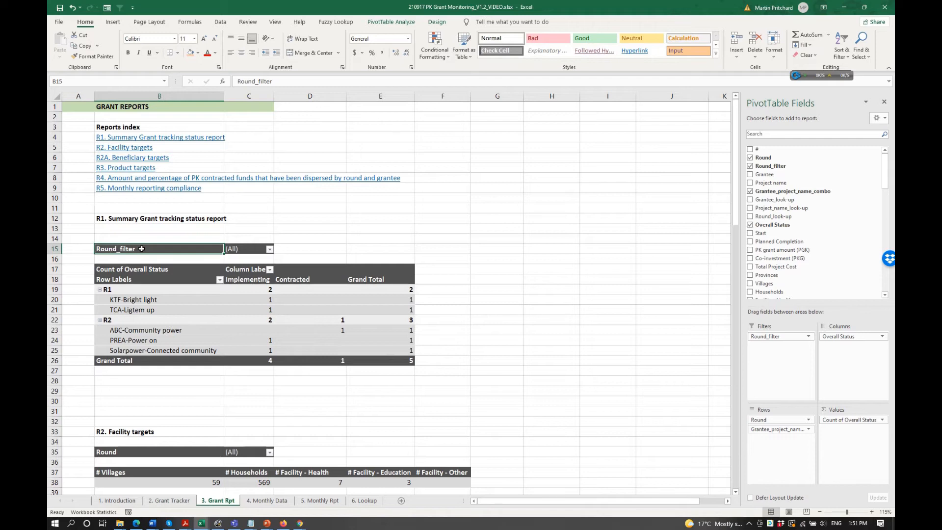
pyautogui.click(270, 250)
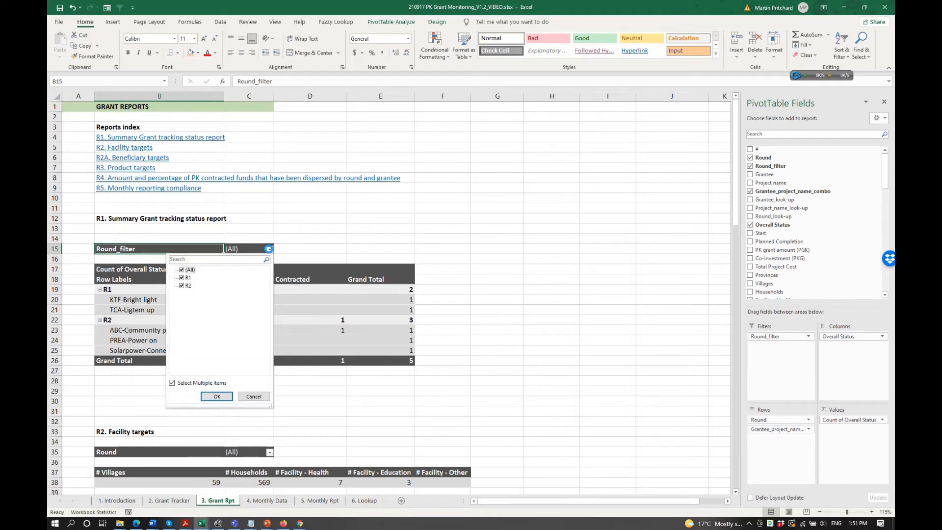
pyautogui.click(182, 277)
pyautogui.click(181, 270)
pyautogui.click(182, 270)
pyautogui.click(182, 286)
pyautogui.click(219, 396)
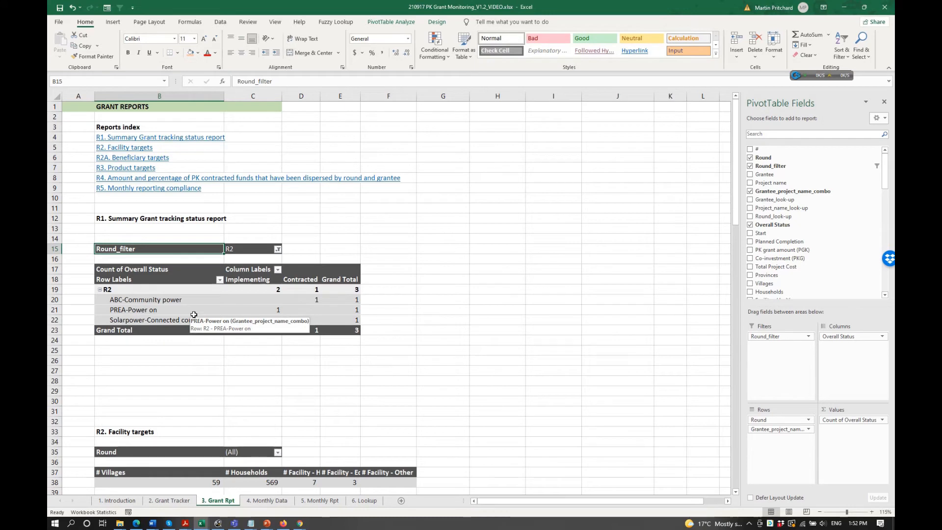
pyautogui.click(169, 317)
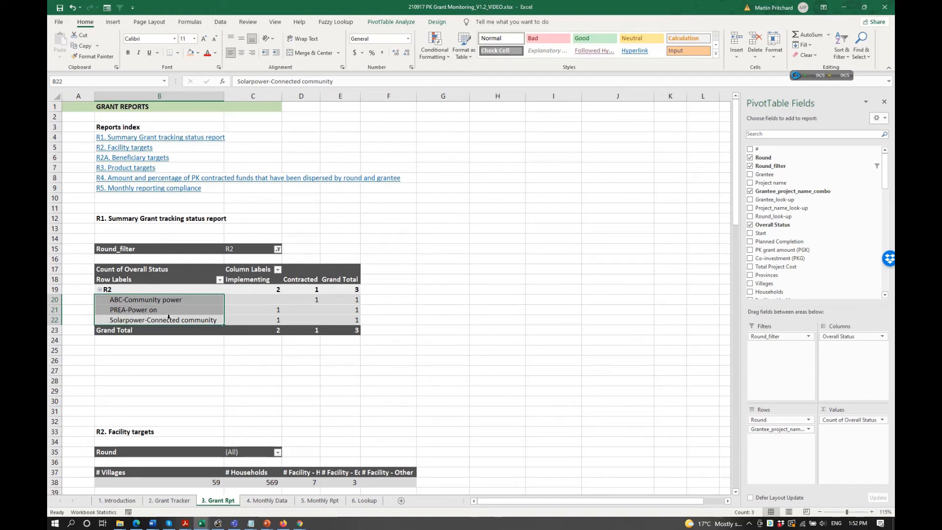
pyautogui.click(752, 526)
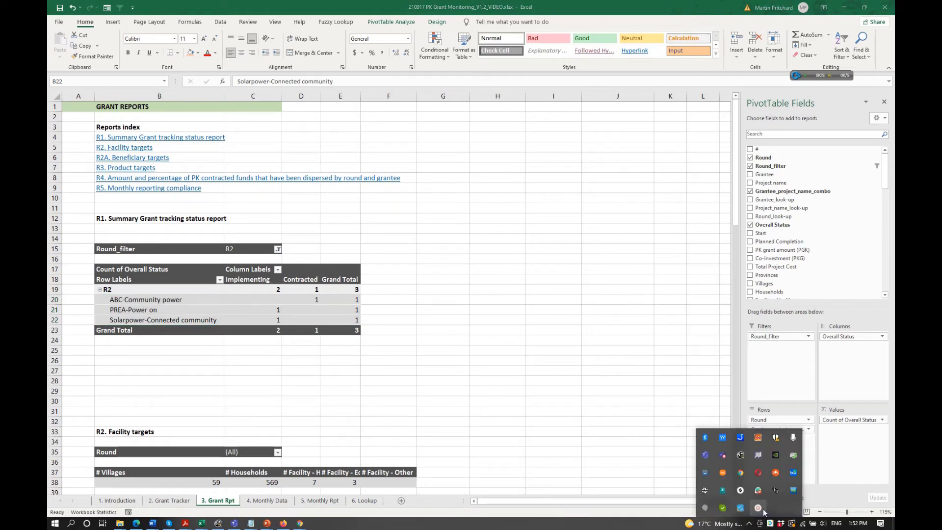
pyautogui.click(760, 508)
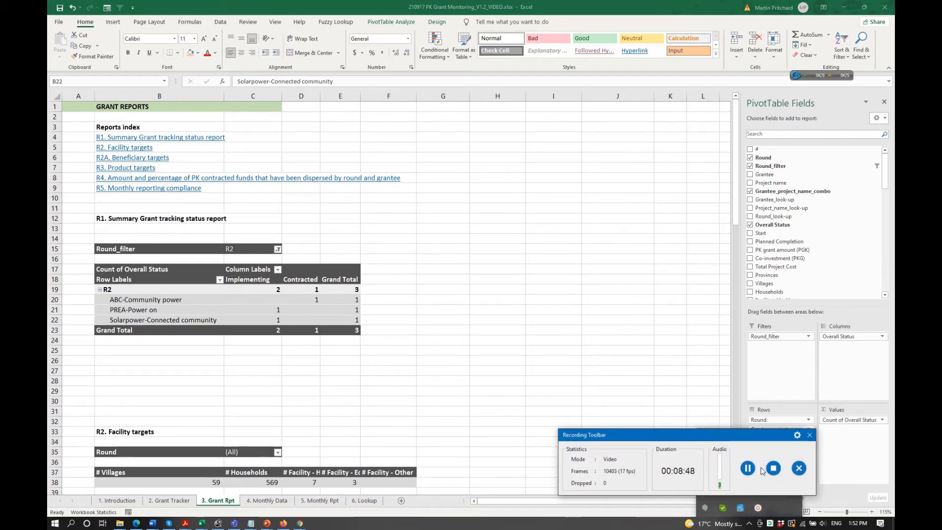
pyautogui.click(748, 469)
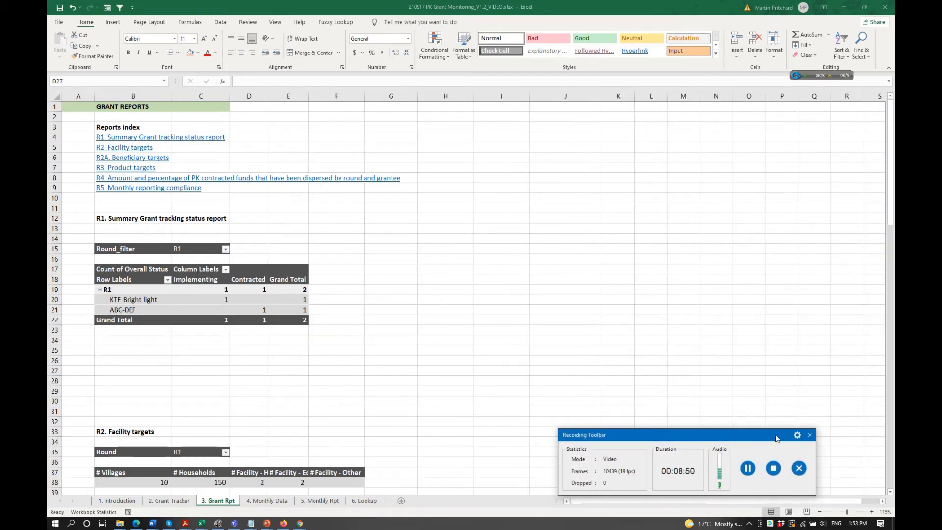
pyautogui.moveTo(608, 441); pyautogui.dragTo(898, 434)
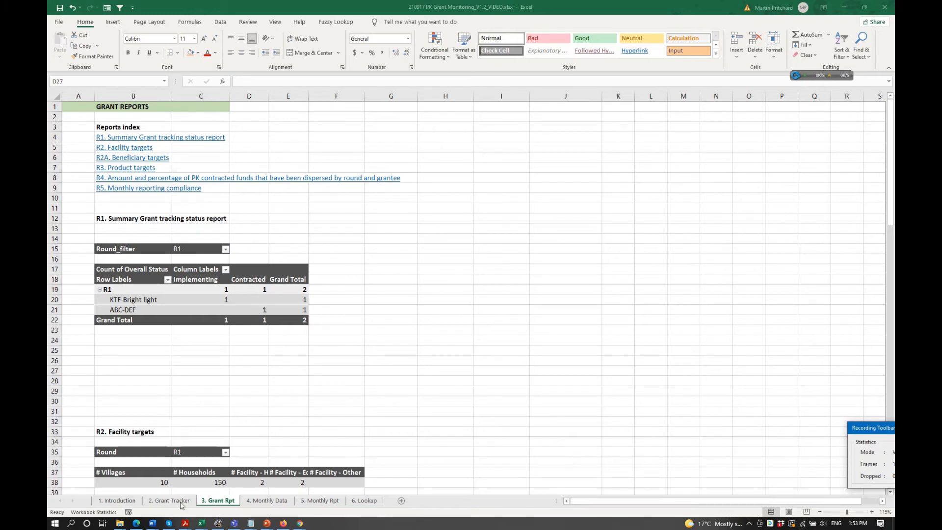
# Examine the R1 status report's grants and the rounds offered by its Round_filter
pyautogui.click(178, 292)
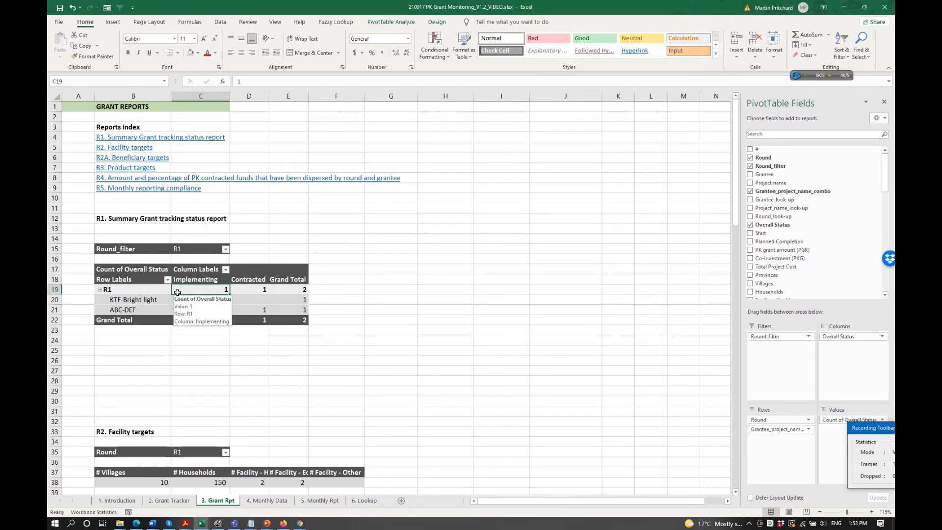
pyautogui.scroll(-2, 184, 318)
pyautogui.scroll(2, 181, 320)
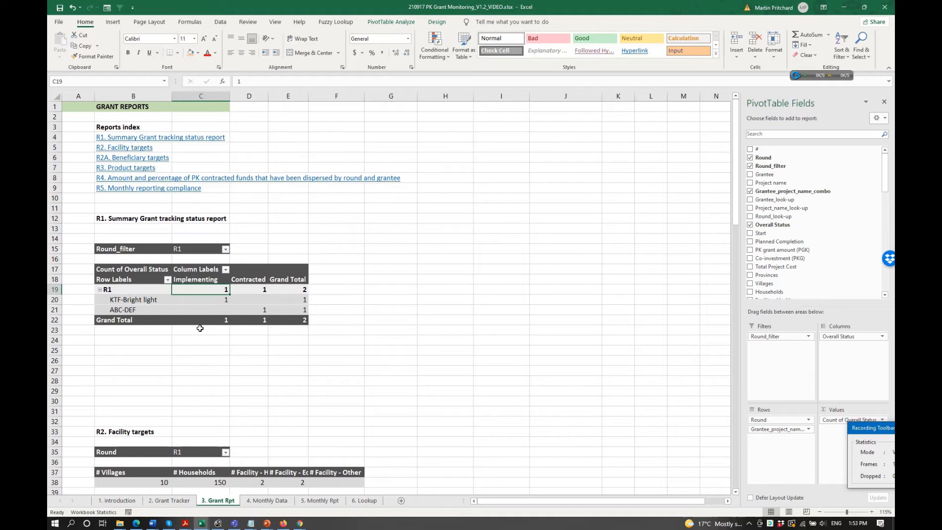
pyautogui.moveTo(206, 287)
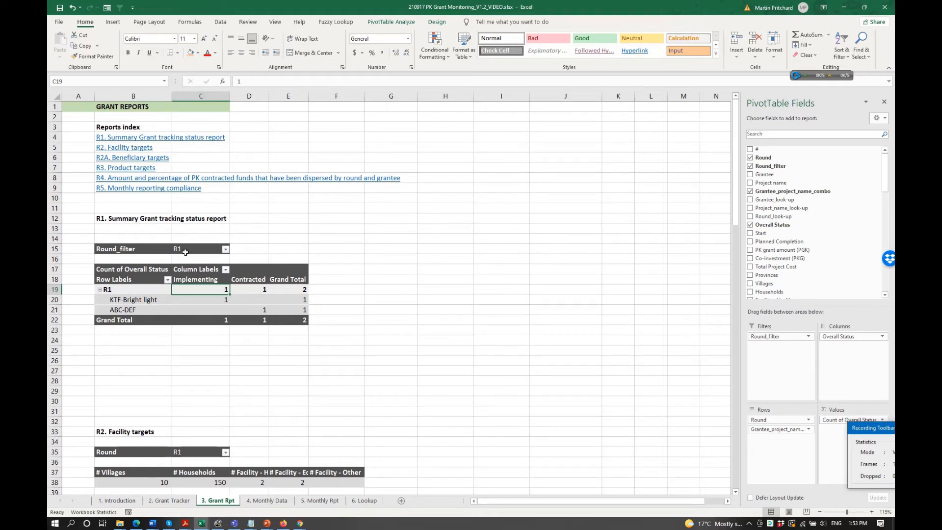
pyautogui.click(226, 250)
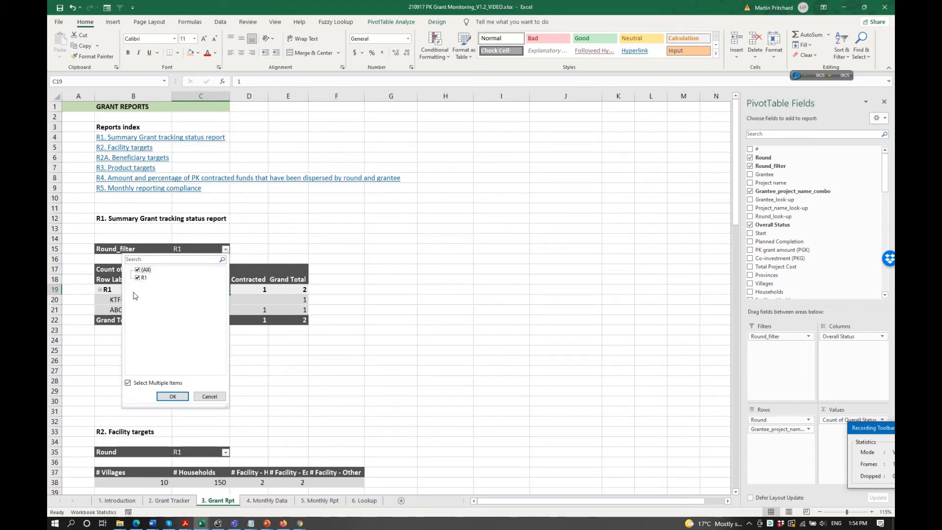
pyautogui.click(173, 397)
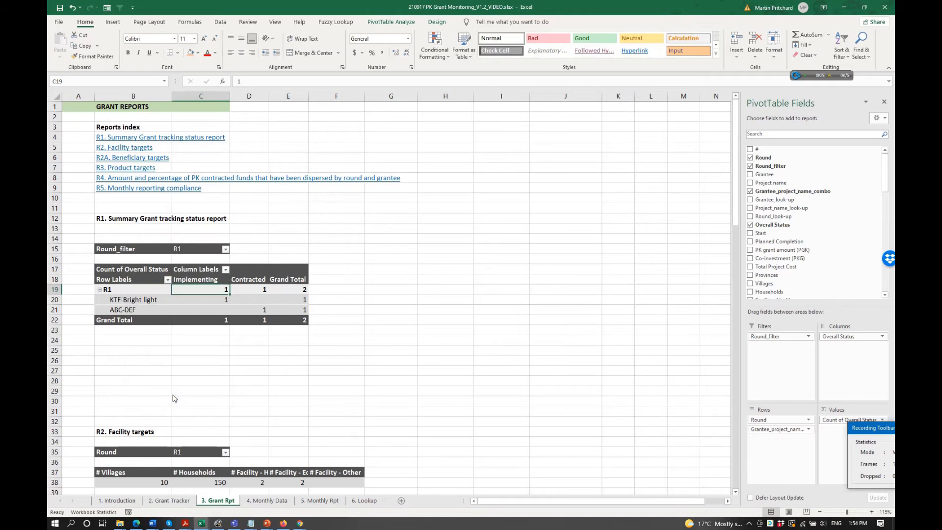
pyautogui.click(126, 300)
pyautogui.click(122, 311)
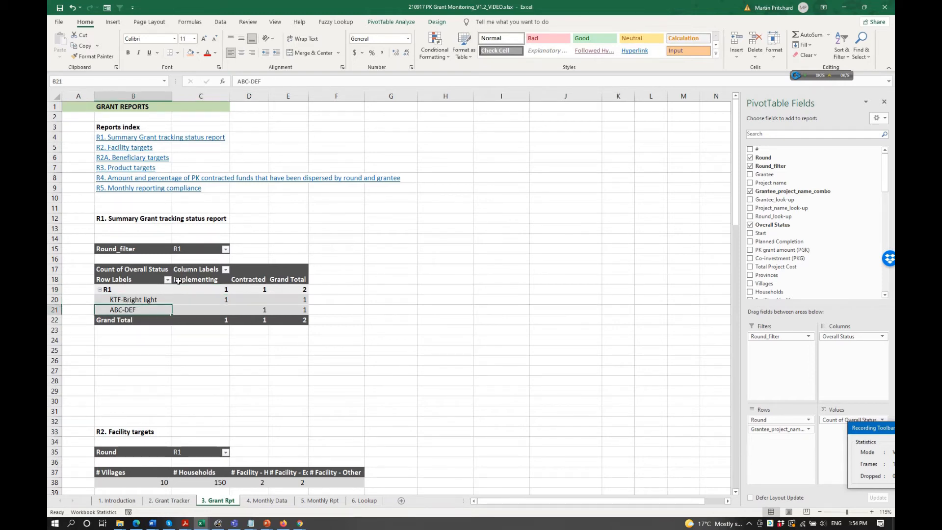
pyautogui.click(225, 258)
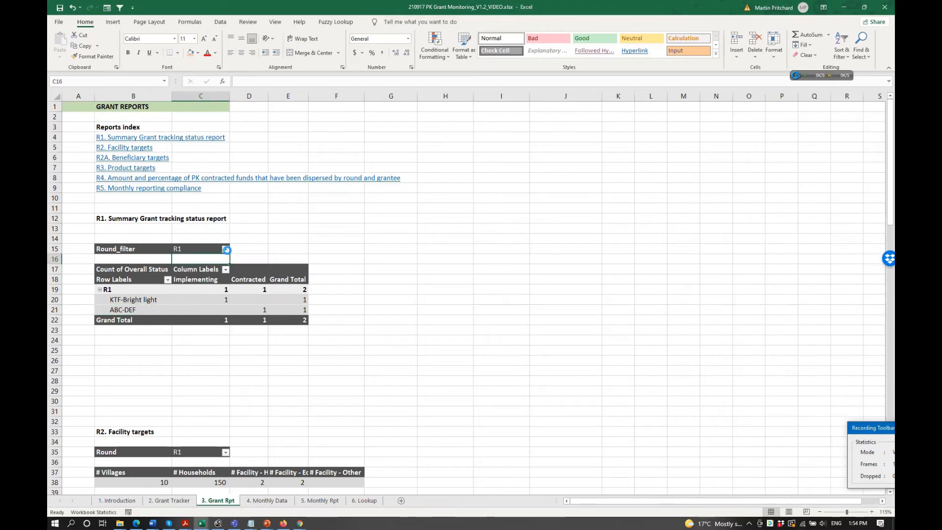
pyautogui.click(226, 250)
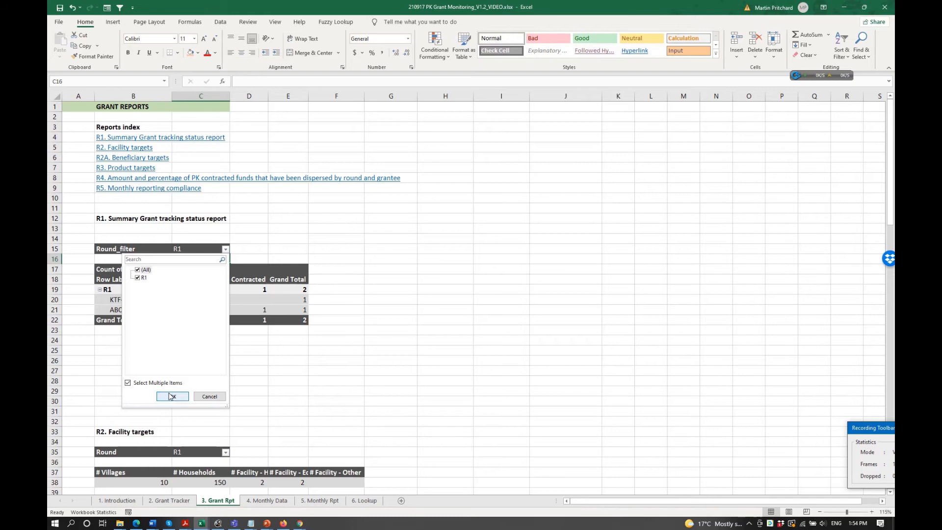
pyautogui.click(170, 395)
# Change grant 2's Round to R2 in the Grant Tracker
pyautogui.click(177, 501)
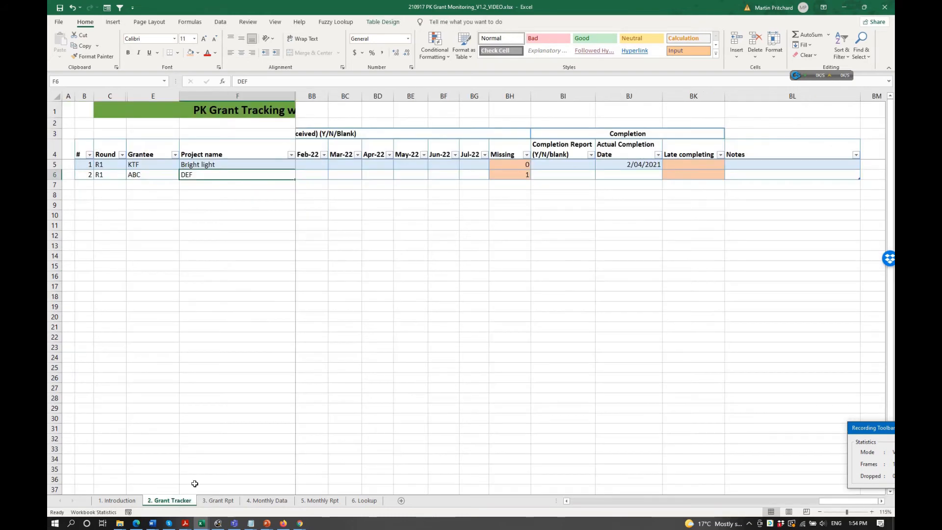
pyautogui.click(100, 176)
pyautogui.click(130, 175)
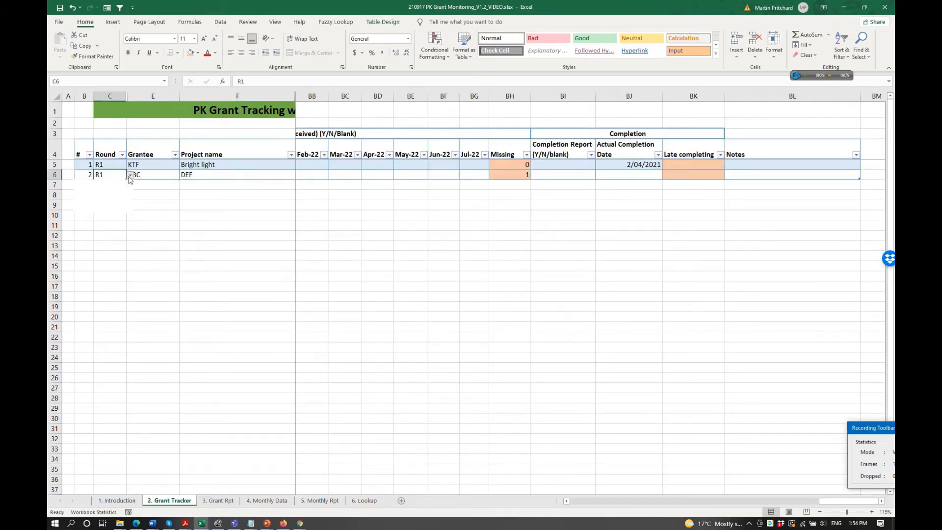
pyautogui.click(114, 197)
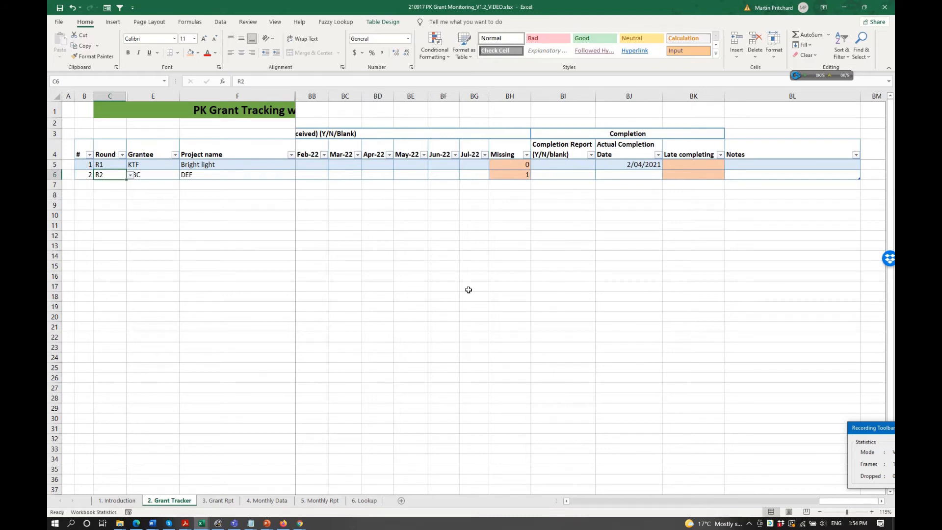
# Enter grant 2's location targets: 2 provinces, 2 villages and 200 households
pyautogui.click(437, 176)
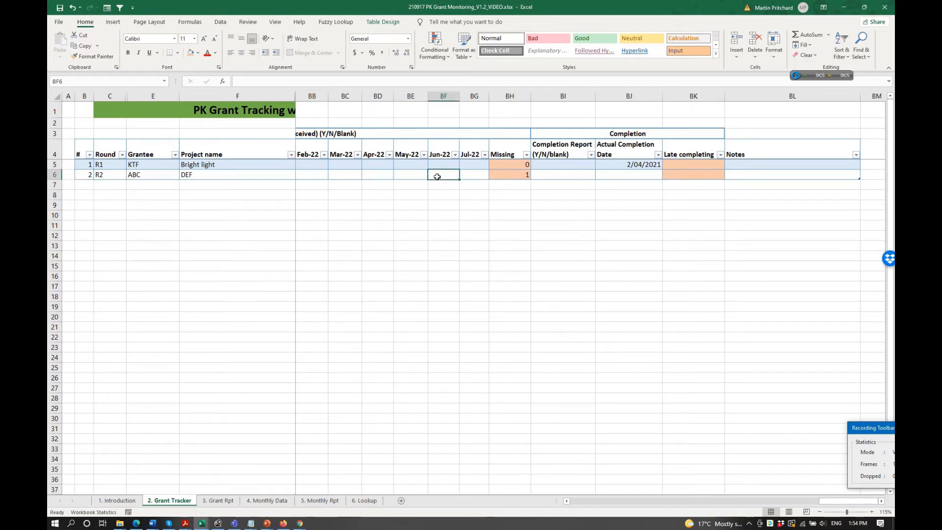
pyautogui.hotkey('ctrl', 'Left')
pyautogui.hotkey('ctrl', 'Left')
pyautogui.hotkey('ctrl', 'Left')
pyautogui.hotkey('ctrl', 'Left')
pyautogui.press('Right')
pyautogui.press('Right')
pyautogui.press('Right')
pyautogui.press('Right')
pyautogui.press('Right')
pyautogui.press('Right')
pyautogui.press('Right')
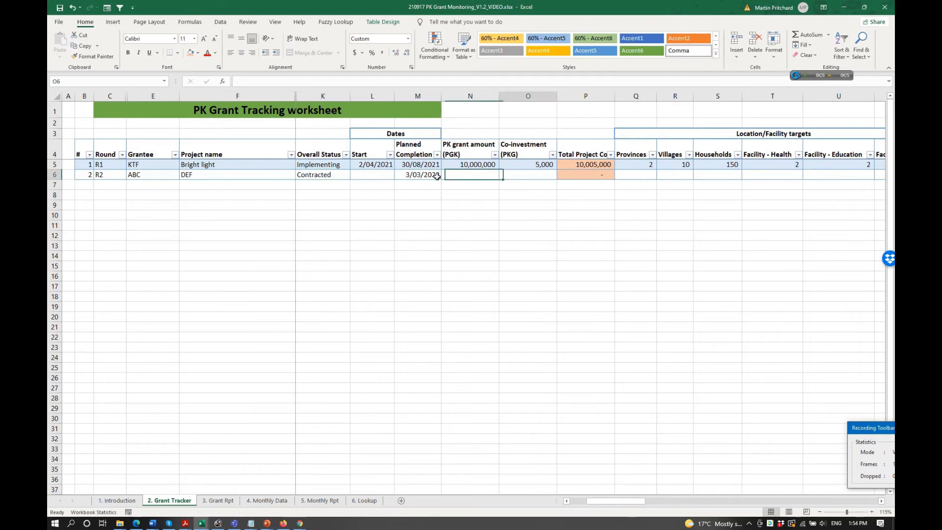
pyautogui.write('2')
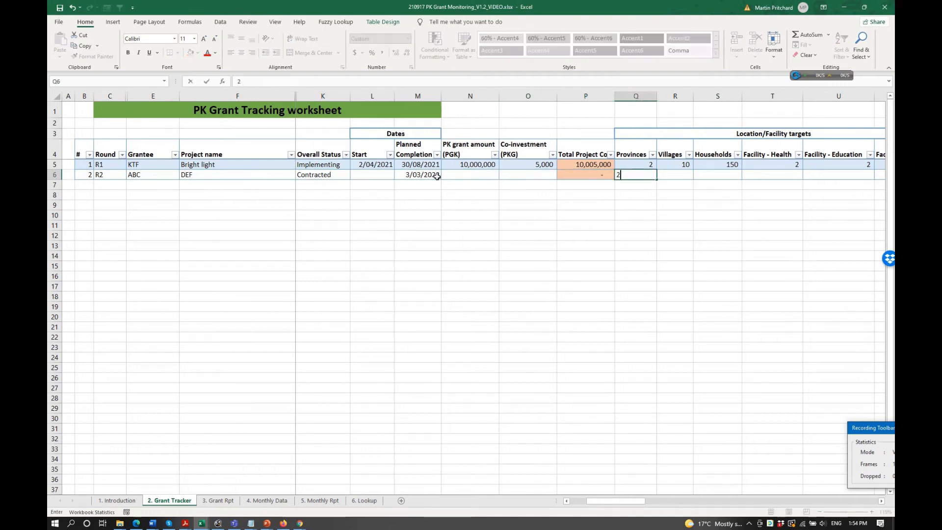
pyautogui.press('Right')
pyautogui.write('2')
pyautogui.press('Right')
pyautogui.press('Right')
pyautogui.press('Right')
pyautogui.press('Right')
pyautogui.press('Left')
pyautogui.press('Left')
pyautogui.press('Left')
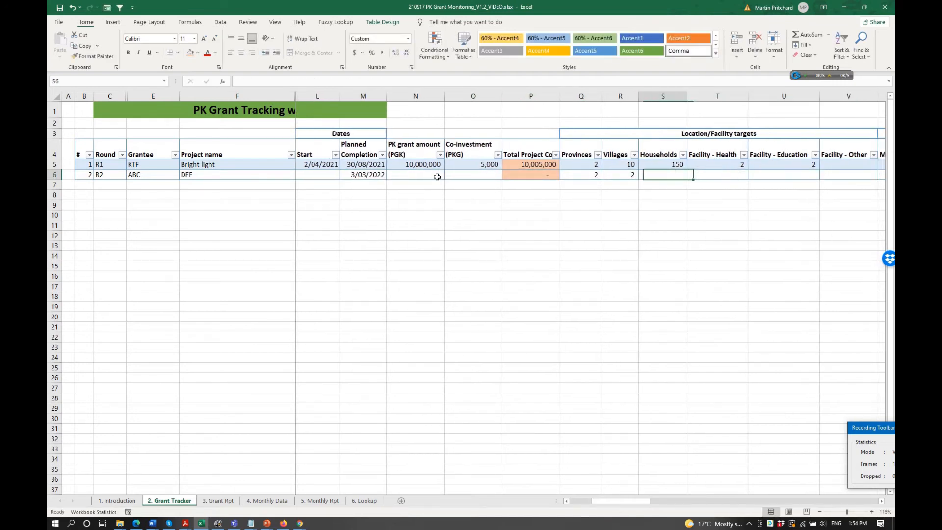
pyautogui.write('200')
# Enter grant 2's beneficiary targets: 2 men, 2 women, 1 male trainee and 1 female trainee
pyautogui.press('Right')
pyautogui.press('Right')
pyautogui.press('Right')
pyautogui.press('Right')
pyautogui.write('2')
pyautogui.press('Right')
pyautogui.write('2')
pyautogui.press('Right')
pyautogui.press('Right')
pyautogui.press('Right')
pyautogui.press('Left')
pyautogui.write('1')
pyautogui.press('Right')
pyautogui.write('1')
pyautogui.press('Right')
pyautogui.press('Right')
pyautogui.press('Right')
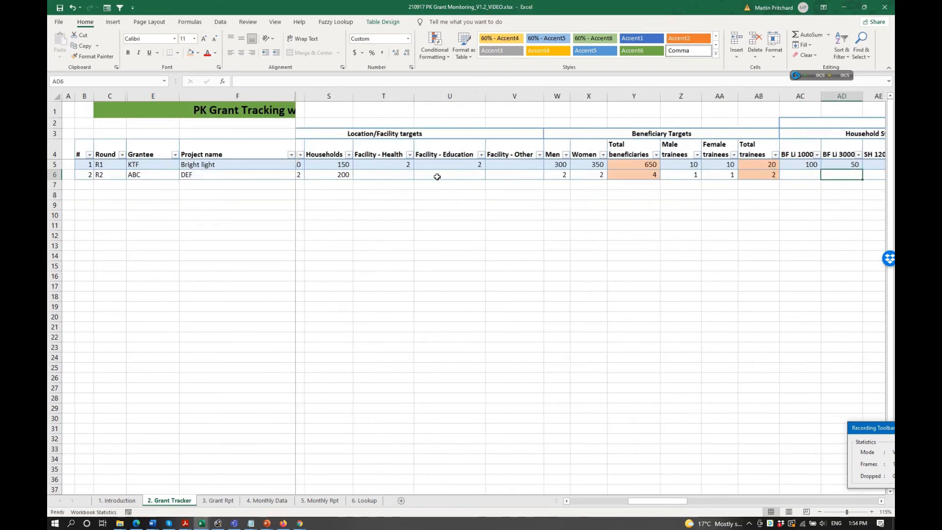
# Enter grant 2's household system targets as 100 for BF Li 1000 and 10 for BF Li 3000
pyautogui.press('Left')
pyautogui.write('100')
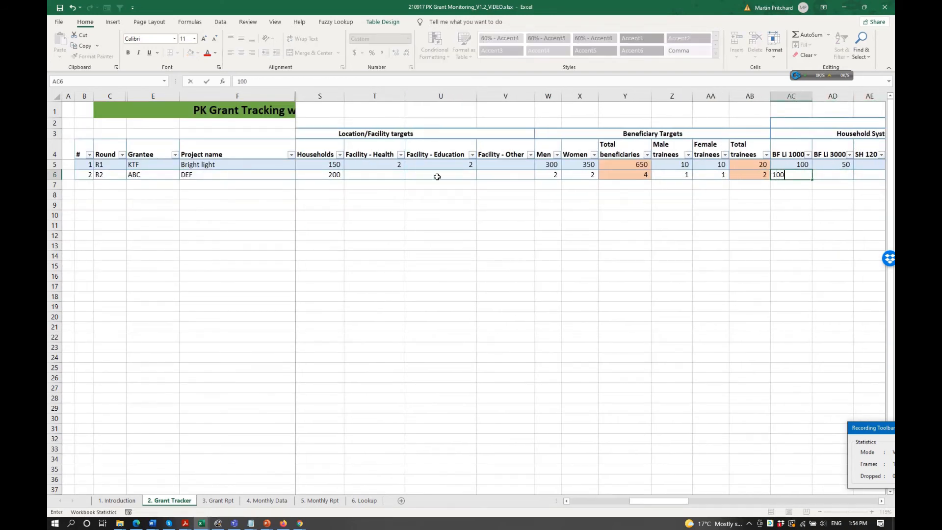
pyautogui.press('Right')
pyautogui.write('10')
pyautogui.press('Return')
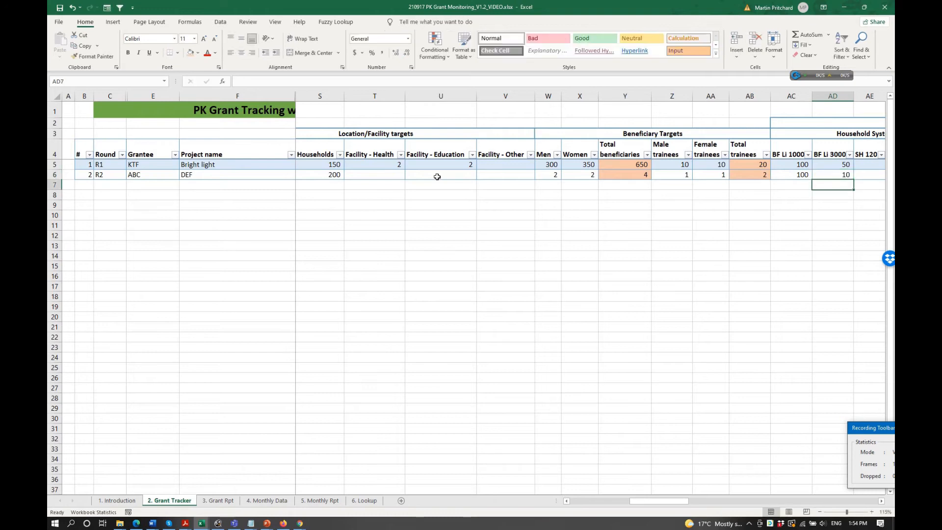
# Refresh the R1 Summary Grant tracking status pivot table on the Grant Rpt sheet
pyautogui.click(227, 502)
pyautogui.click(155, 303)
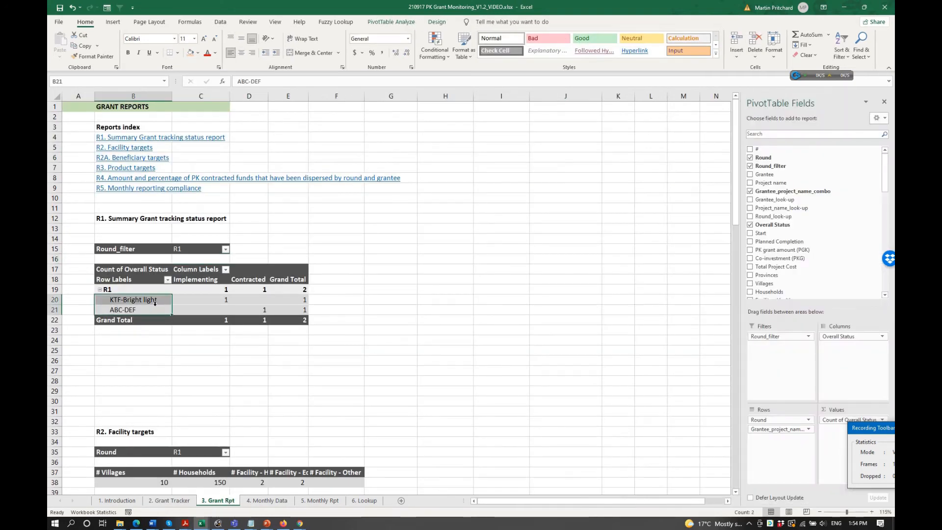
pyautogui.rightClick(156, 303)
pyautogui.click(180, 335)
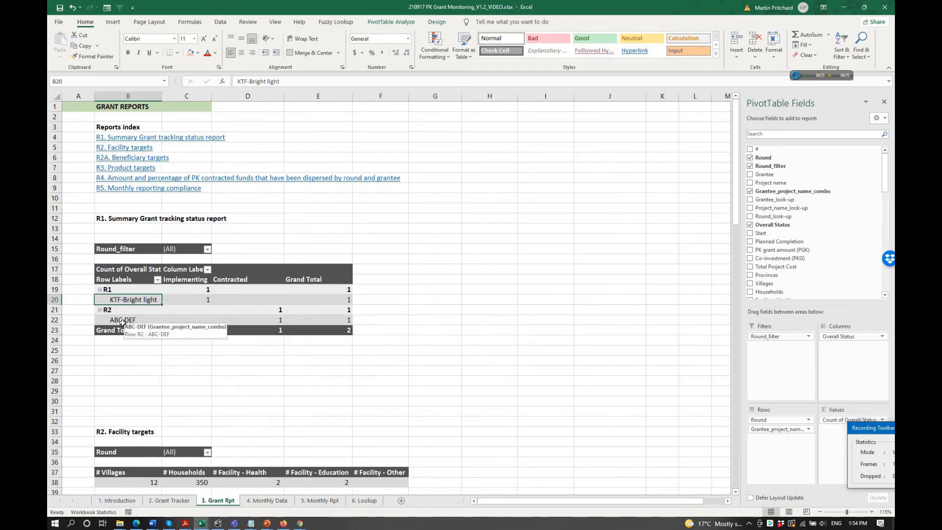
# Filter the refreshed R1 status report to round R1 only by excluding R2
pyautogui.click(204, 250)
pyautogui.click(207, 249)
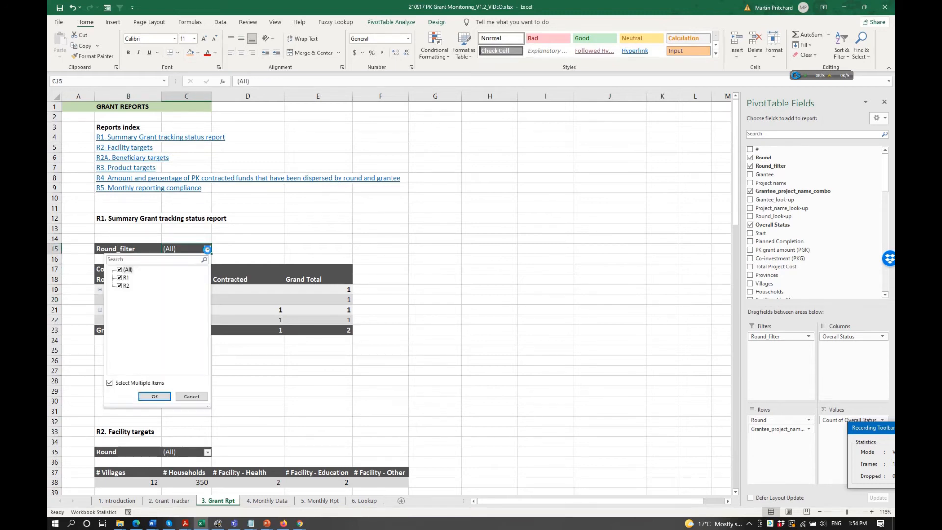
pyautogui.click(125, 286)
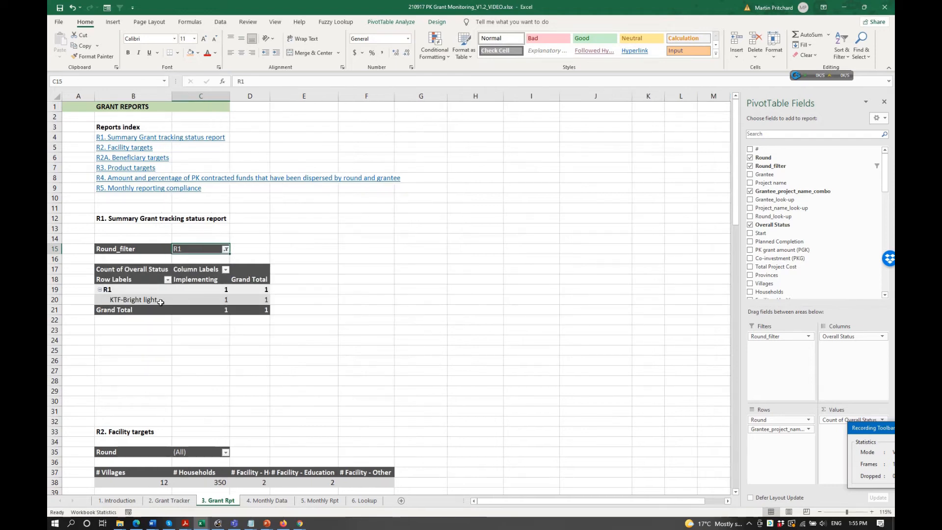
# Reset the R1 status report's Round_filter to include all rounds
pyautogui.click(226, 249)
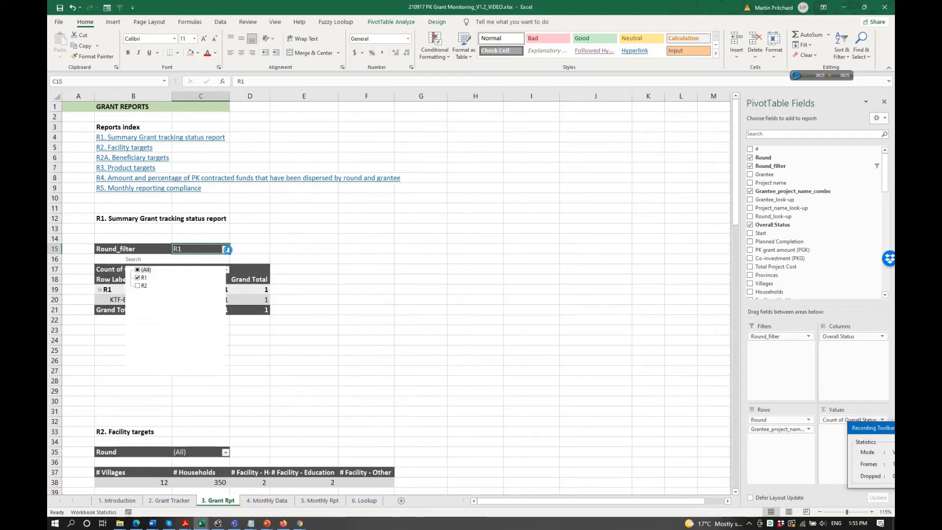
pyautogui.click(139, 270)
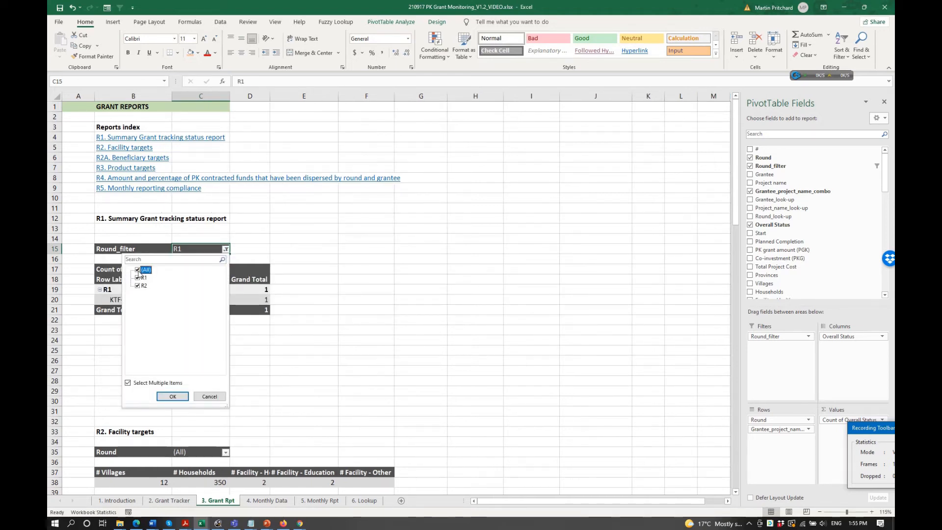
pyautogui.click(173, 396)
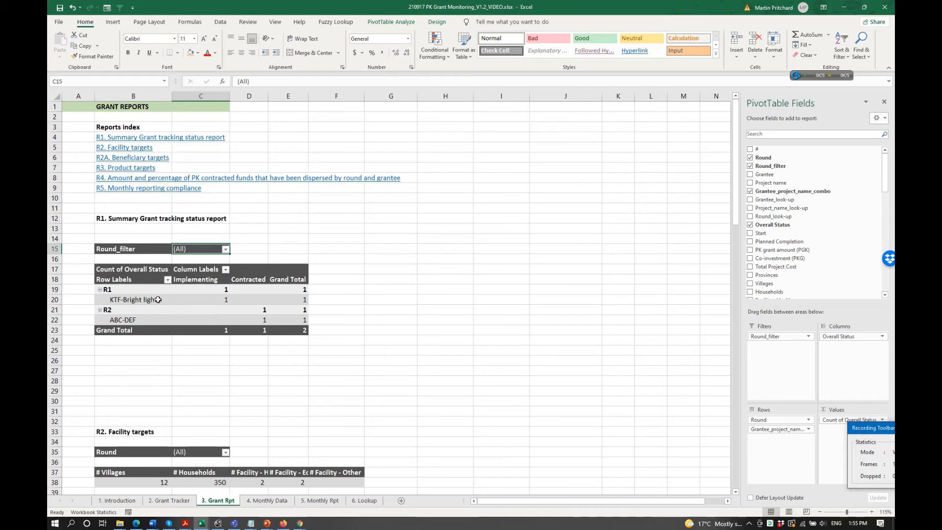
# Refresh the R1 Summary Grant tracking status pivot table once more from its R1 row
pyautogui.click(165, 348)
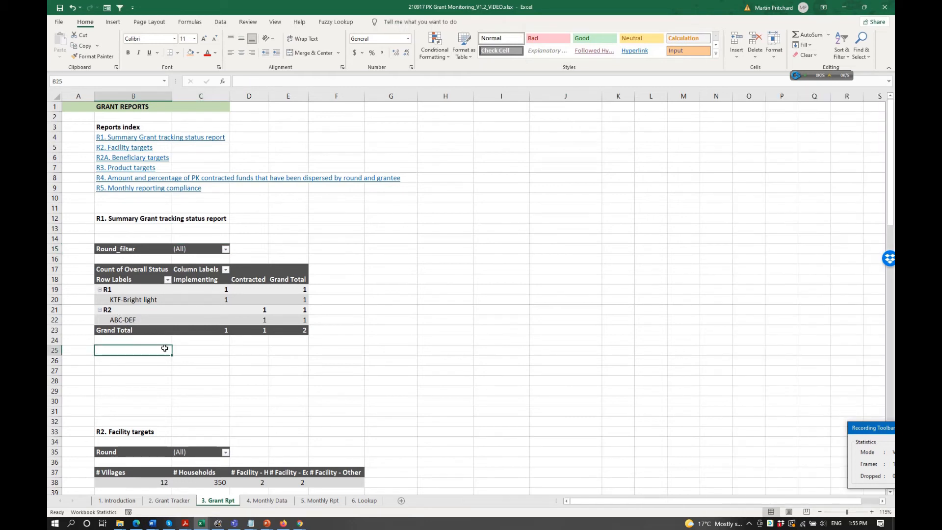
pyautogui.scroll(-3, 164, 348)
pyautogui.scroll(-1, 165, 347)
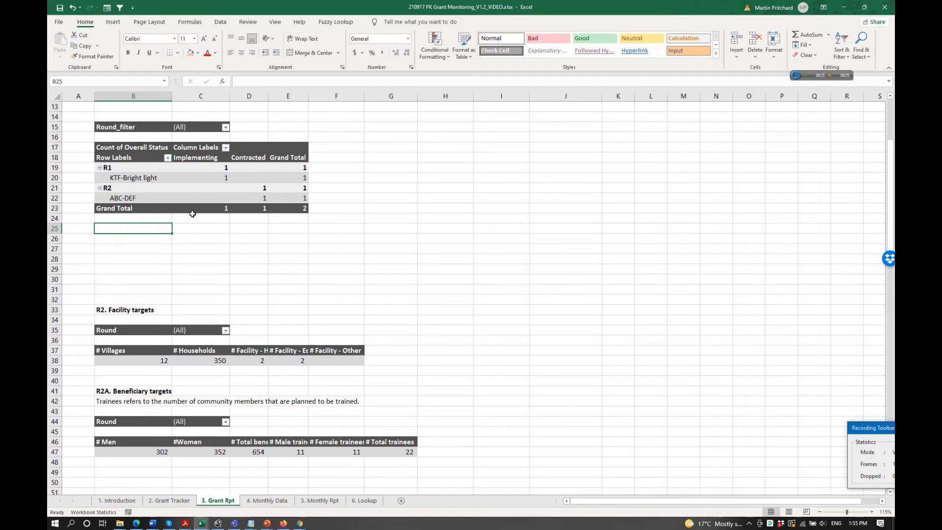
pyautogui.click(194, 190)
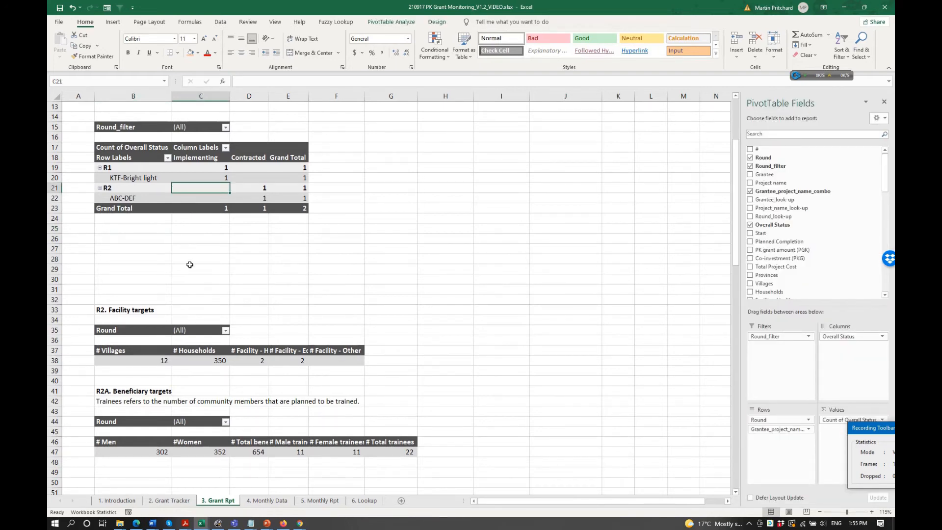
pyautogui.scroll(1, 190, 265)
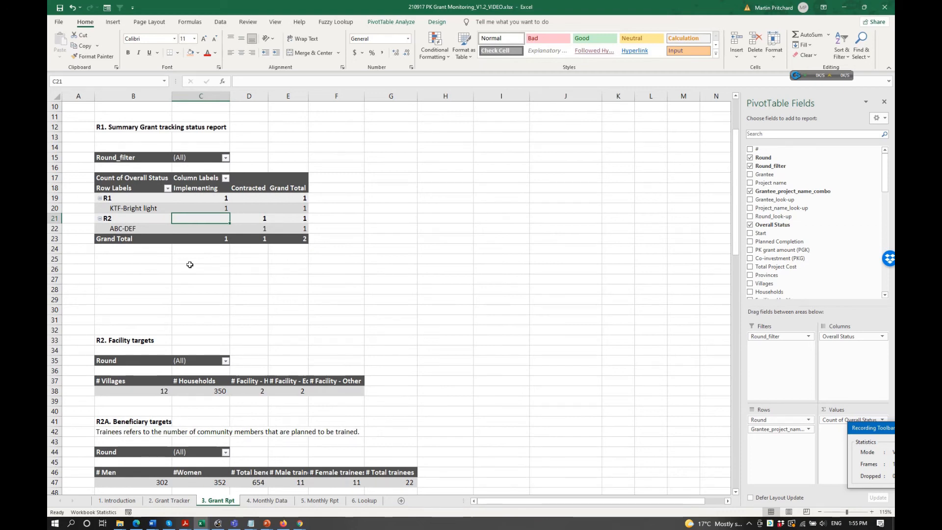
pyautogui.scroll(2, 190, 265)
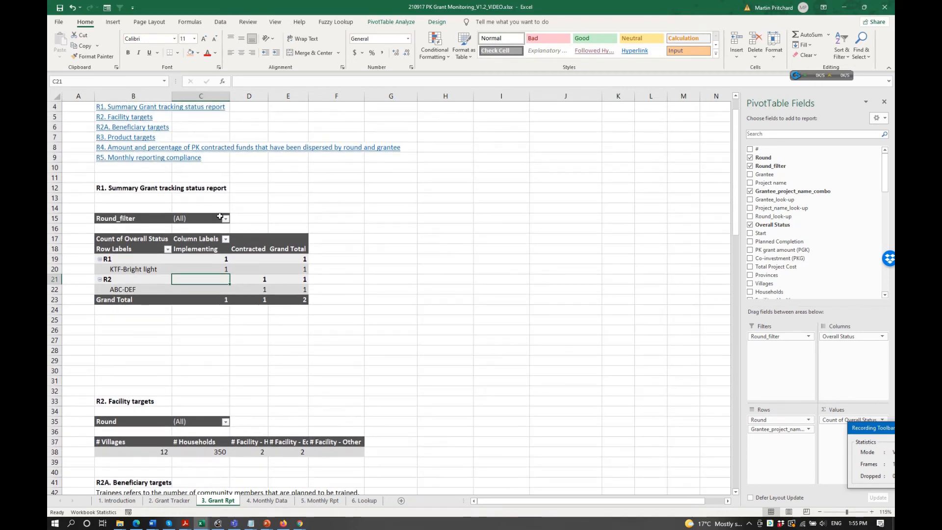
pyautogui.click(140, 262)
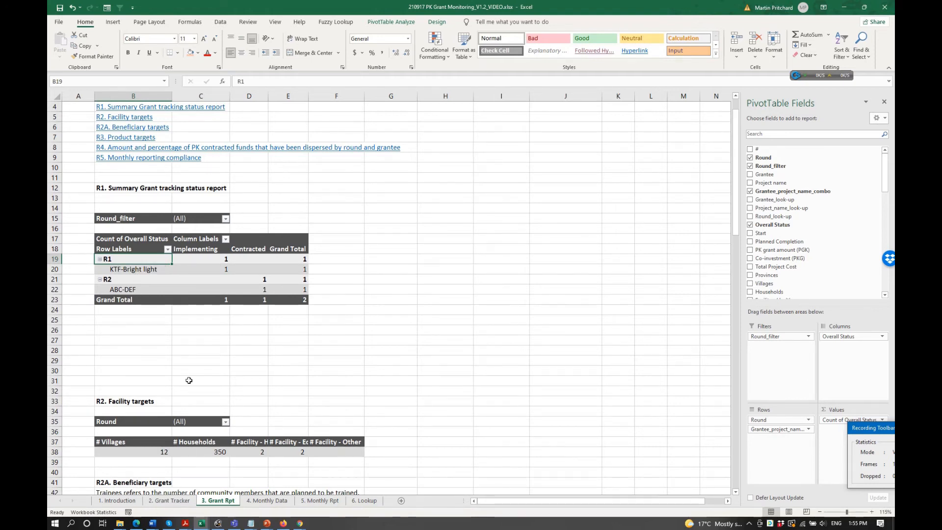
pyautogui.rightClick(155, 261)
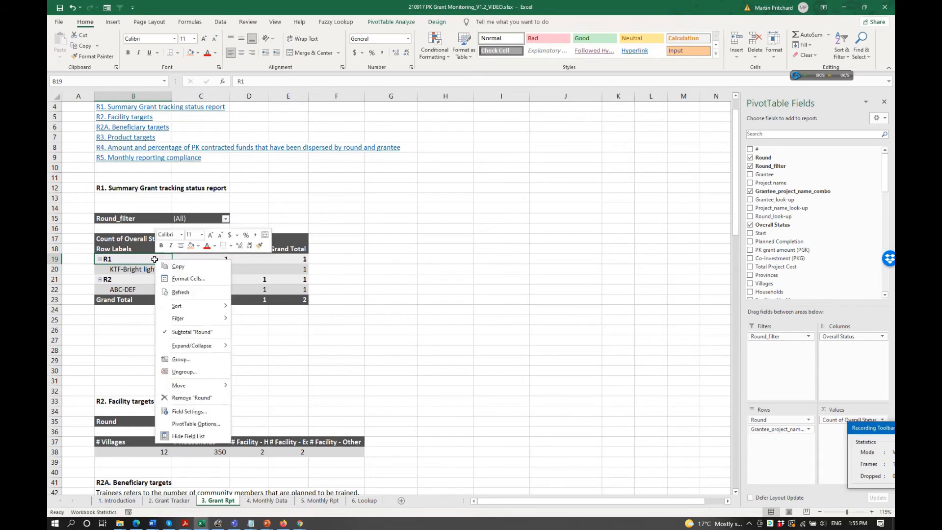
pyautogui.click(184, 293)
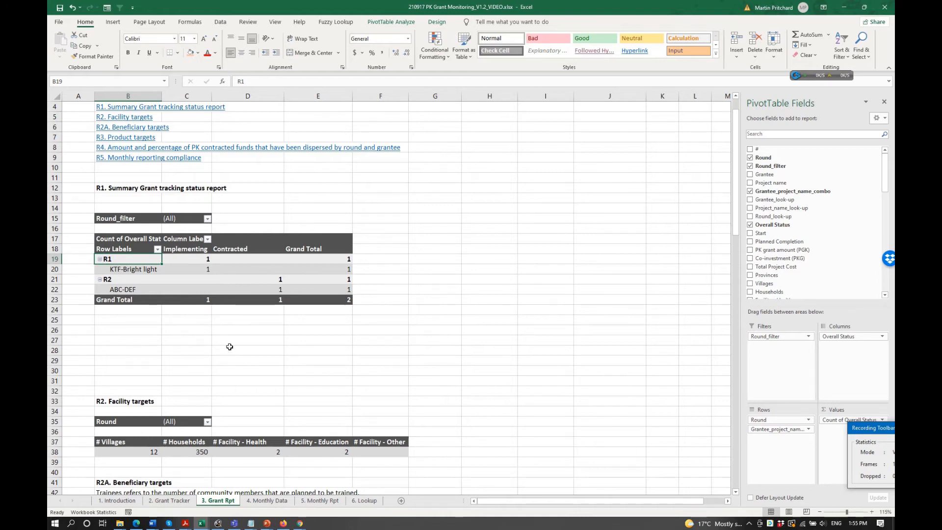
# Review the remaining reports on the Grant Rpt sheet, from R2 Facility targets through R6 Late Completion
pyautogui.click(203, 277)
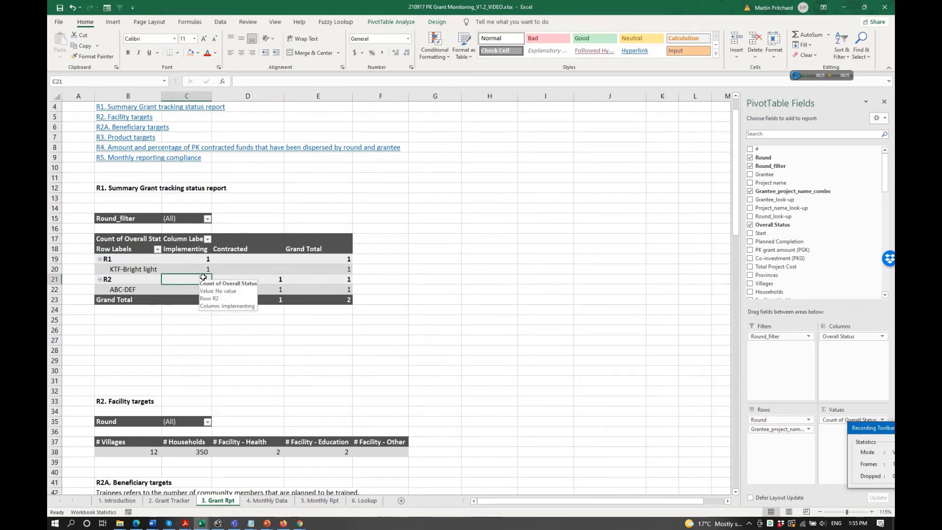
pyautogui.scroll(-9, 203, 277)
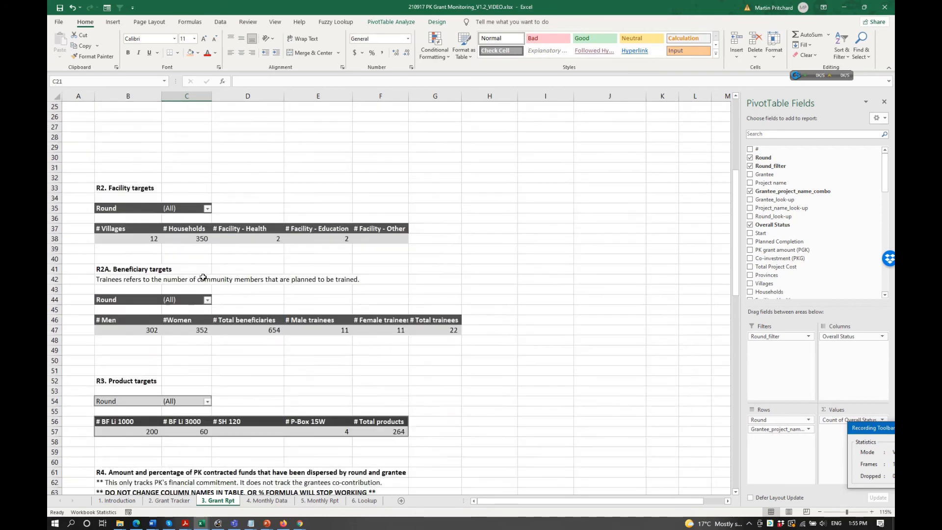
pyautogui.scroll(-12, 203, 278)
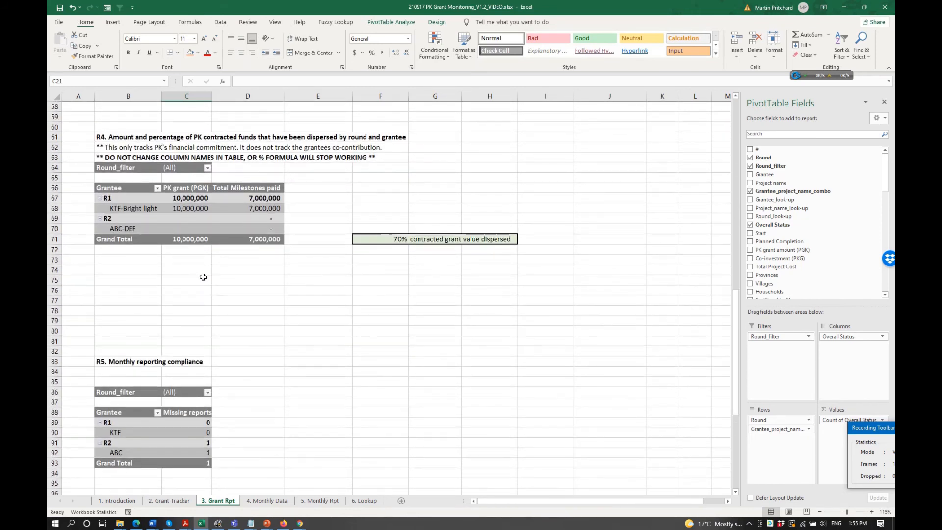
pyautogui.scroll(-8, 203, 277)
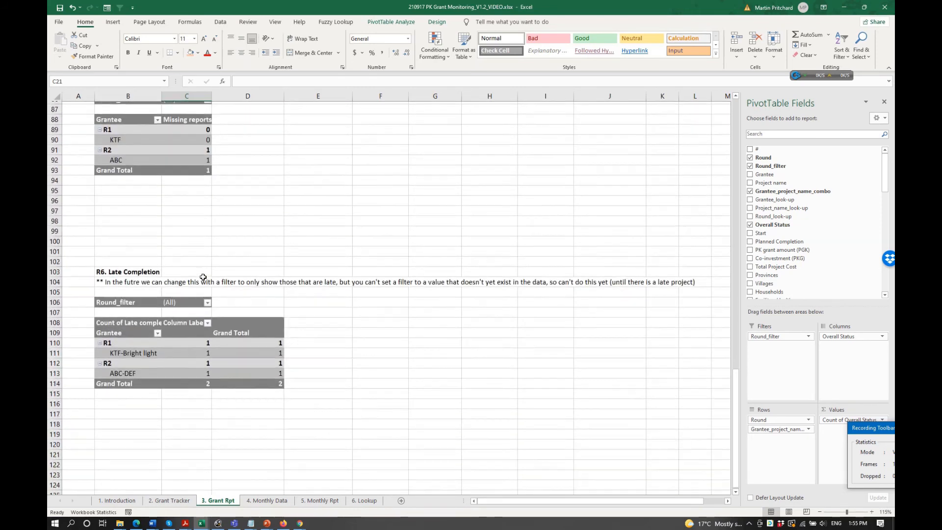
pyautogui.moveTo(169, 316)
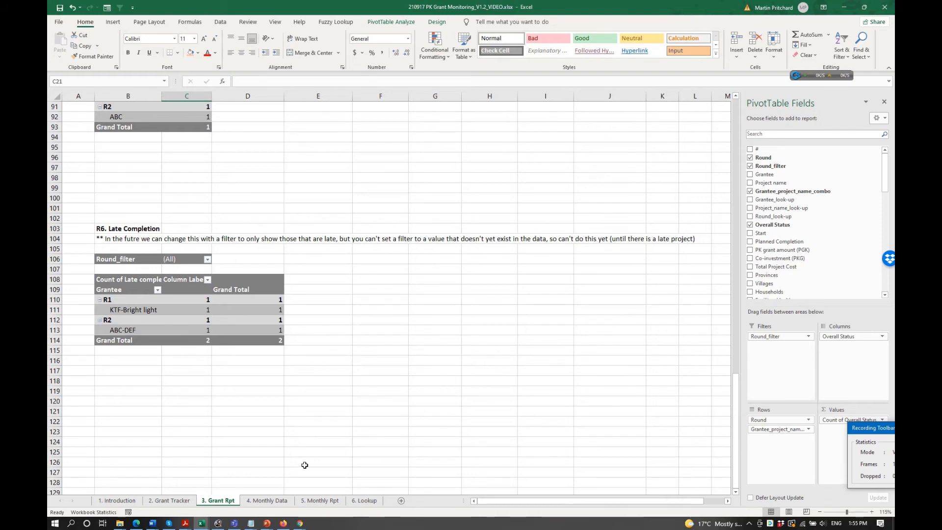
# On the Monthly Data sheet, add a new entry numbered 3 directly below the table's last row
pyautogui.click(269, 502)
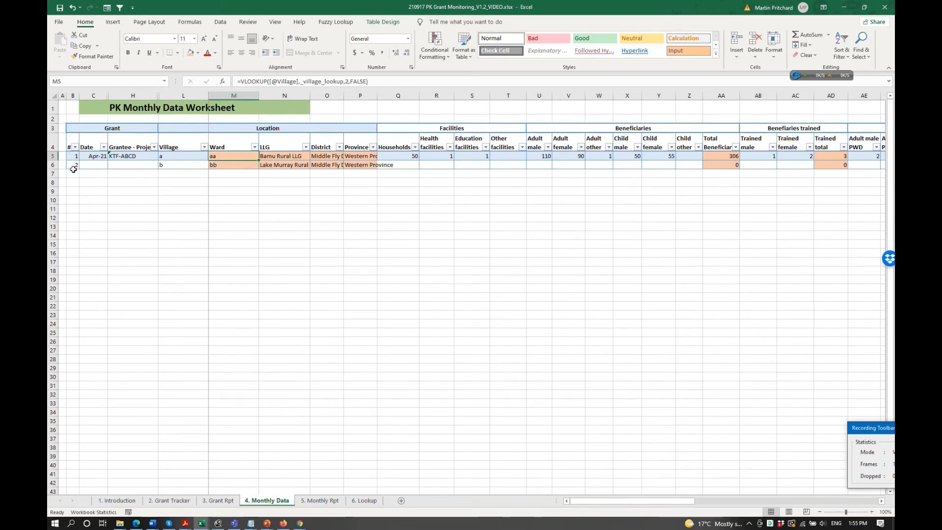
pyautogui.click(73, 174)
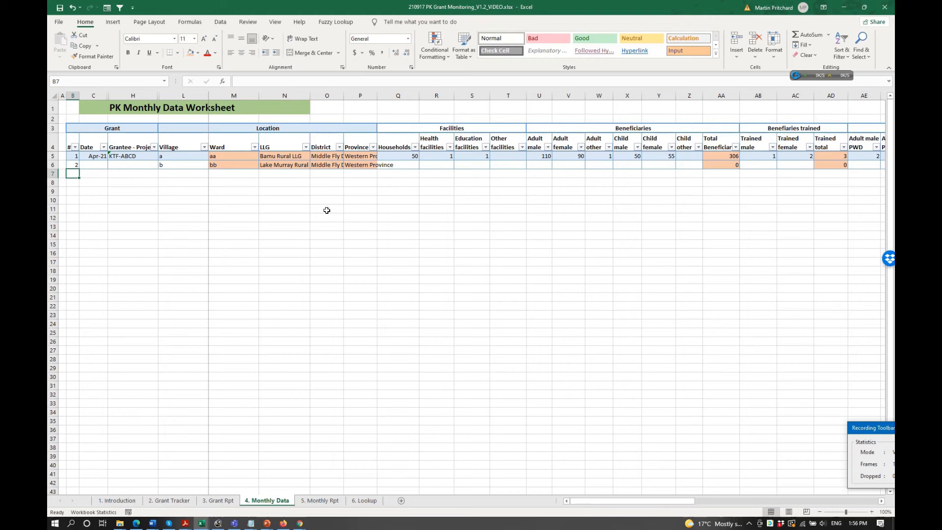
pyautogui.write('3')
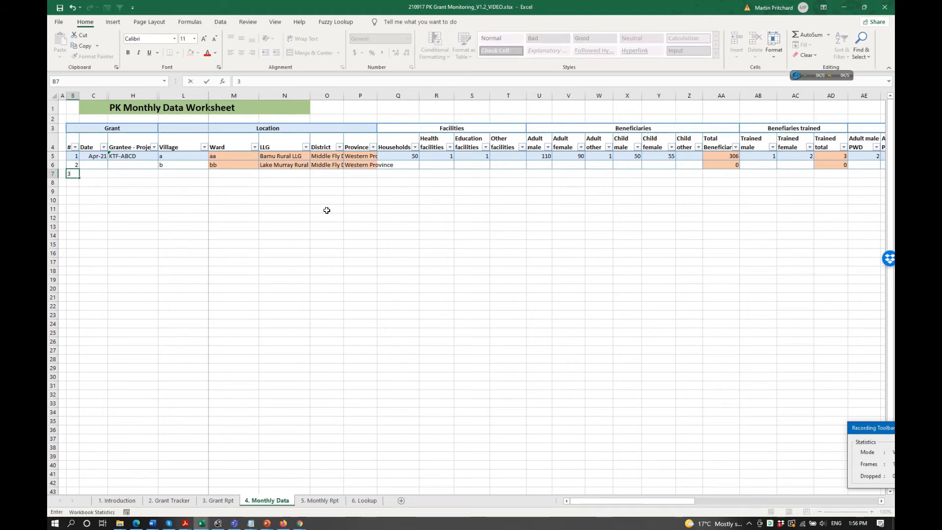
pyautogui.hotkey('ctrl', 'Return')
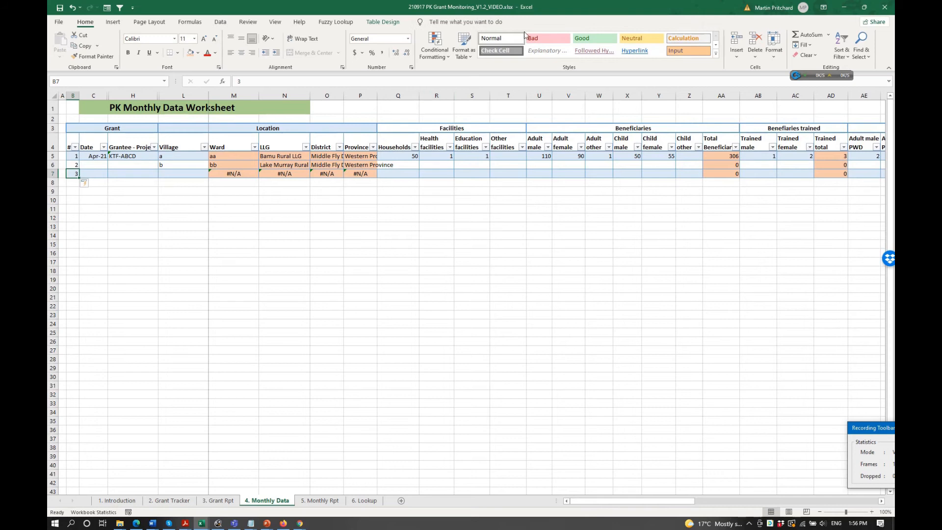
# Resize the monthly data table to the range $B$4:$AR$8 so it gains one more row
pyautogui.click(383, 22)
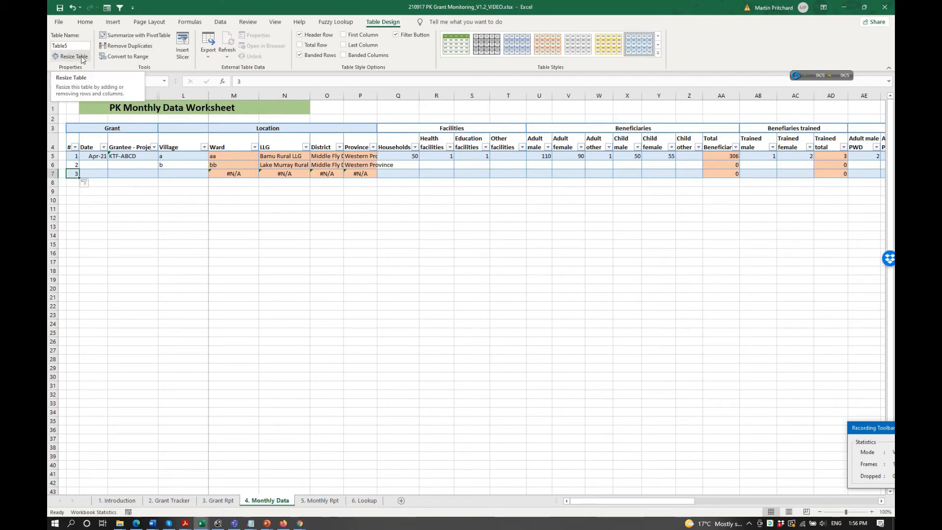
pyautogui.click(72, 57)
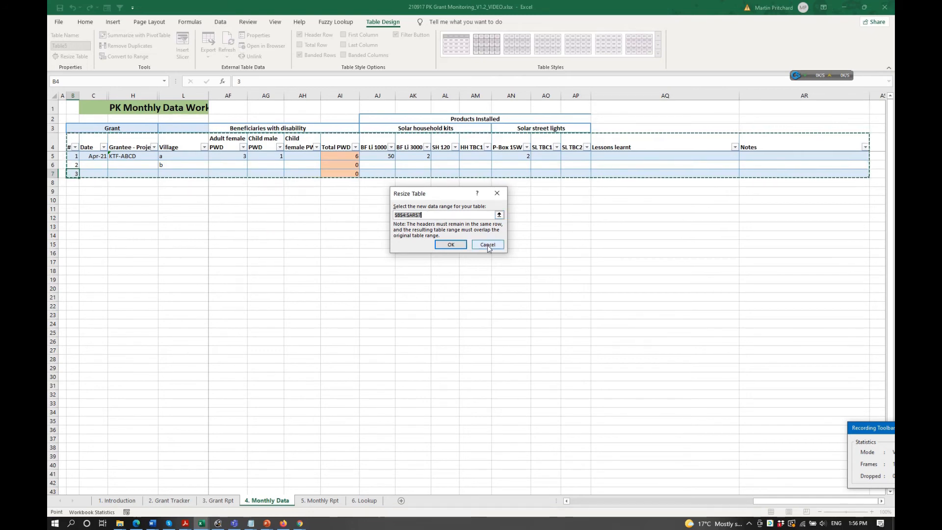
pyautogui.click(438, 216)
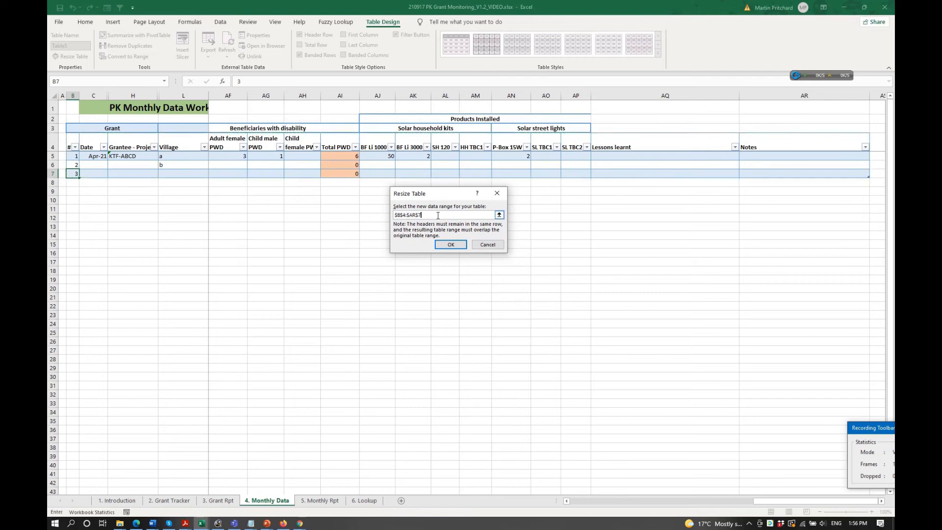
pyautogui.press('BackSpace')
pyautogui.press('Return')
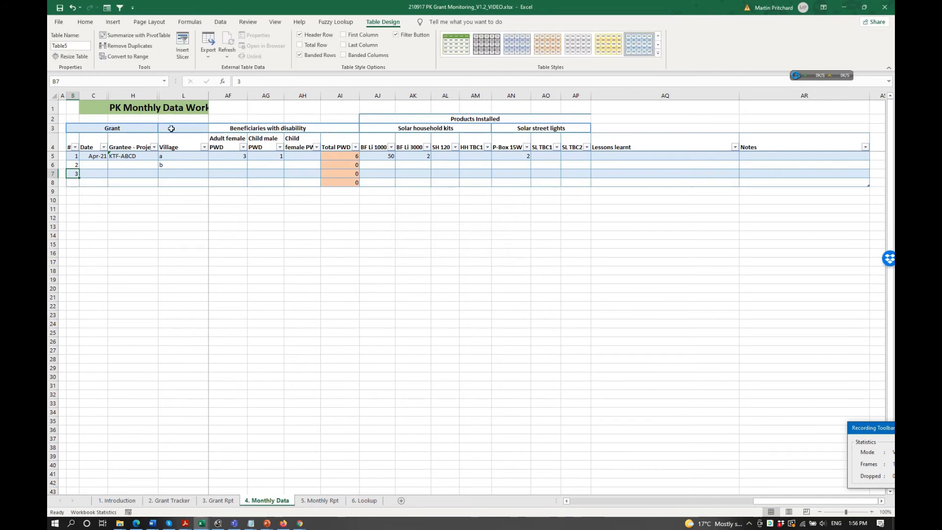
# Number the new last row of the monthly data table 4
pyautogui.click(98, 191)
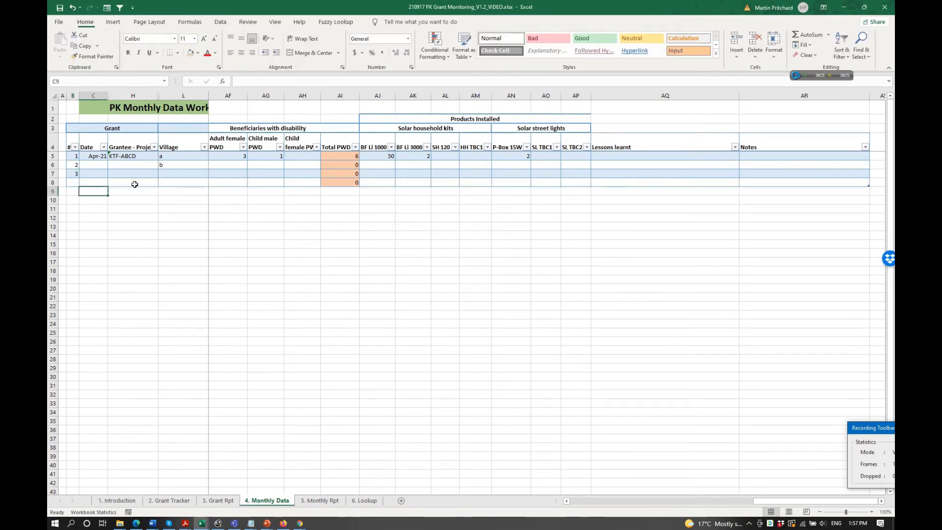
pyautogui.press('Up')
pyautogui.press('Left')
pyautogui.write('4')
pyautogui.press('Right')
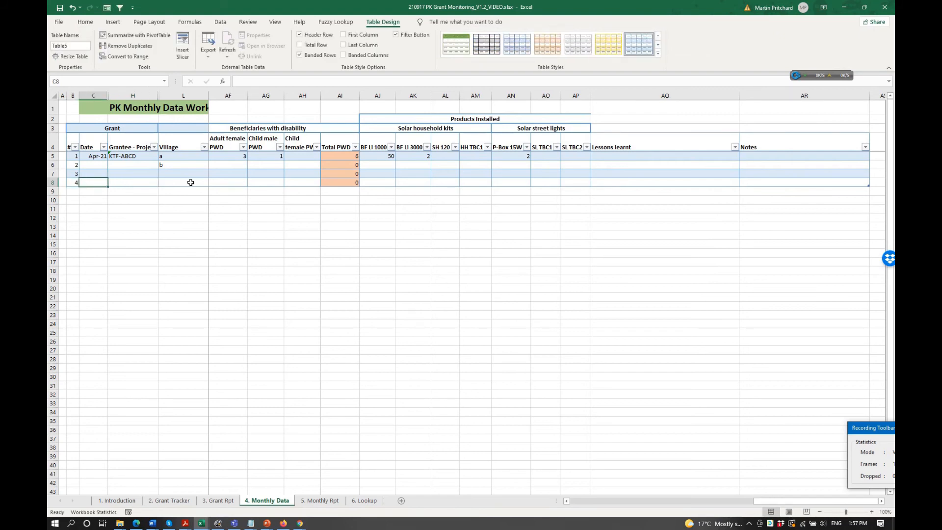
pyautogui.press('Right')
pyautogui.press('Up')
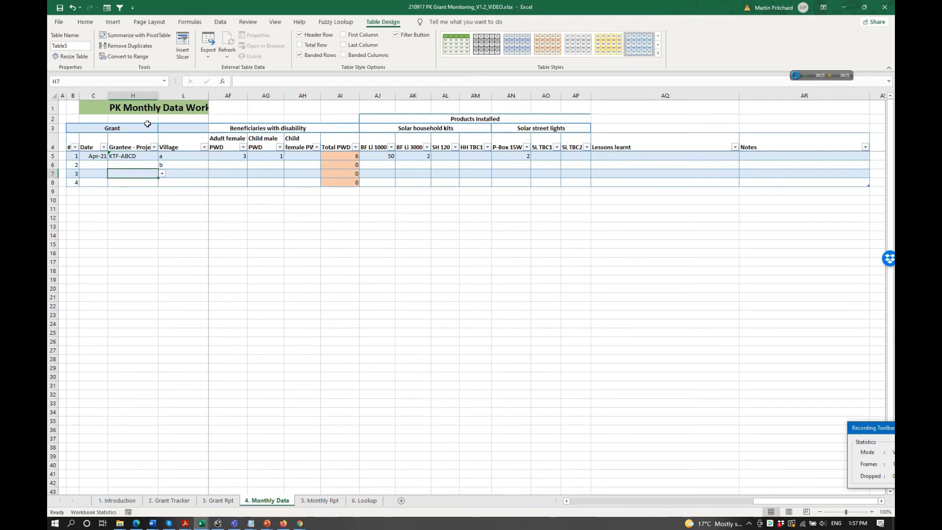
# Unhide the hidden columns between Date and Village, and widen the month-mm column slightly
pyautogui.moveTo(92, 96); pyautogui.dragTo(189, 91)
pyautogui.rightClick(189, 91)
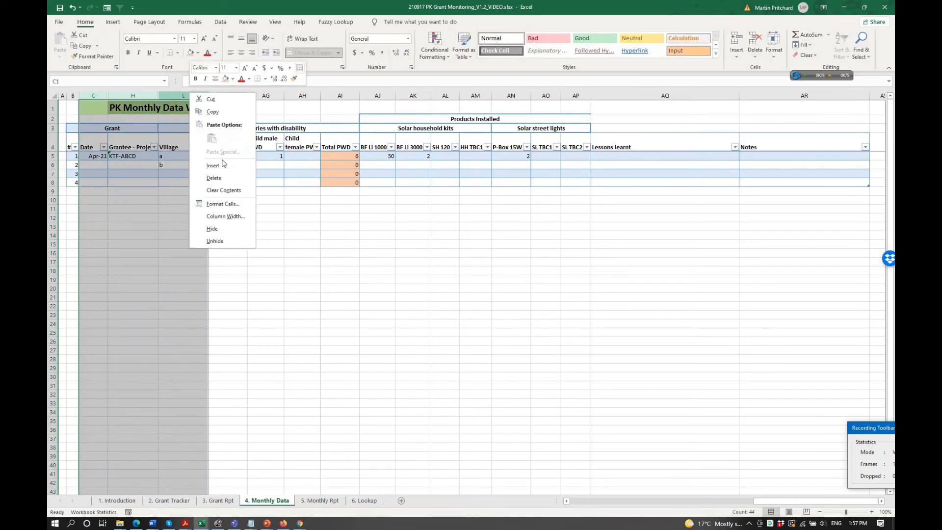
pyautogui.click(234, 240)
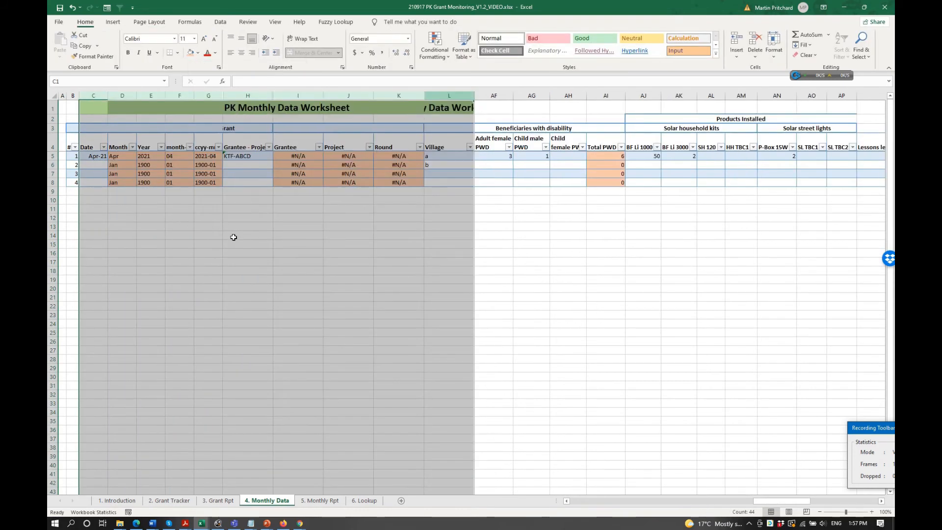
pyautogui.click(120, 202)
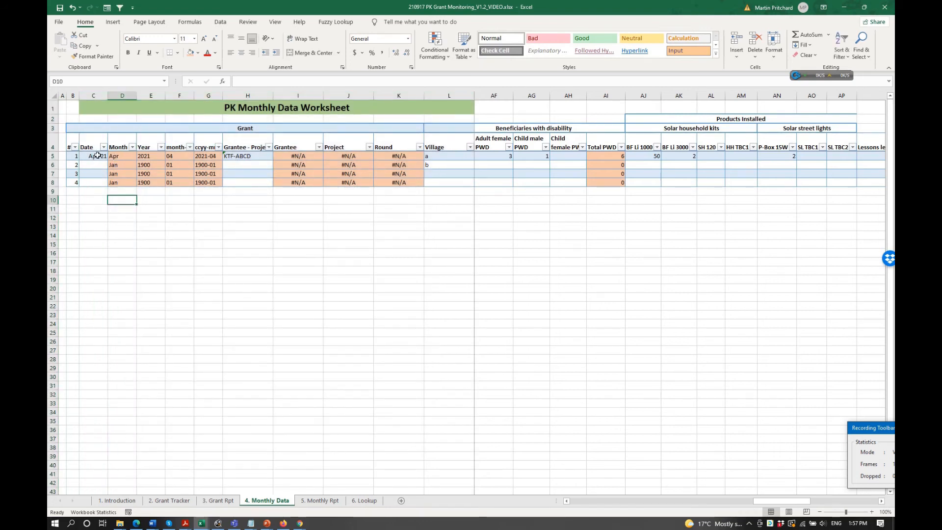
pyautogui.click(96, 155)
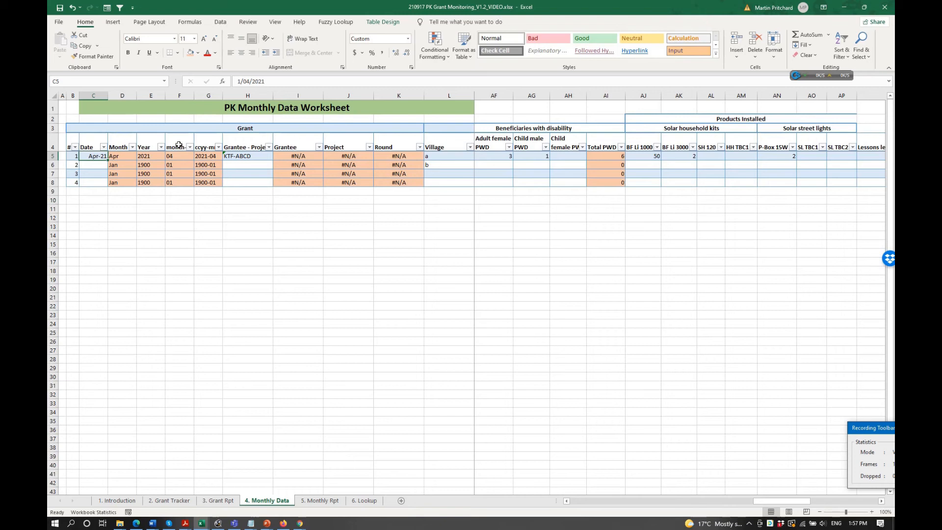
pyautogui.moveTo(194, 95); pyautogui.dragTo(203, 95)
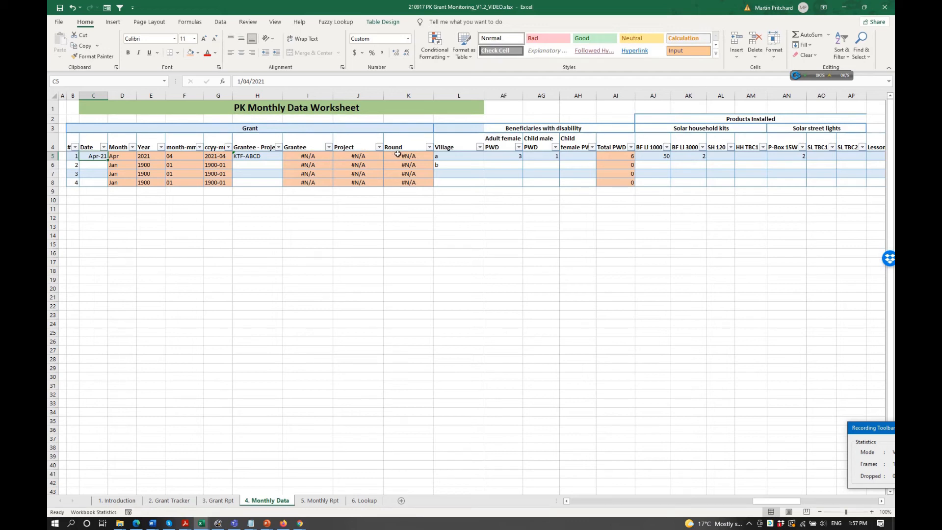
# Set the Grantee - Project of monthly entry 1 to KTF-Bright light
pyautogui.click(253, 157)
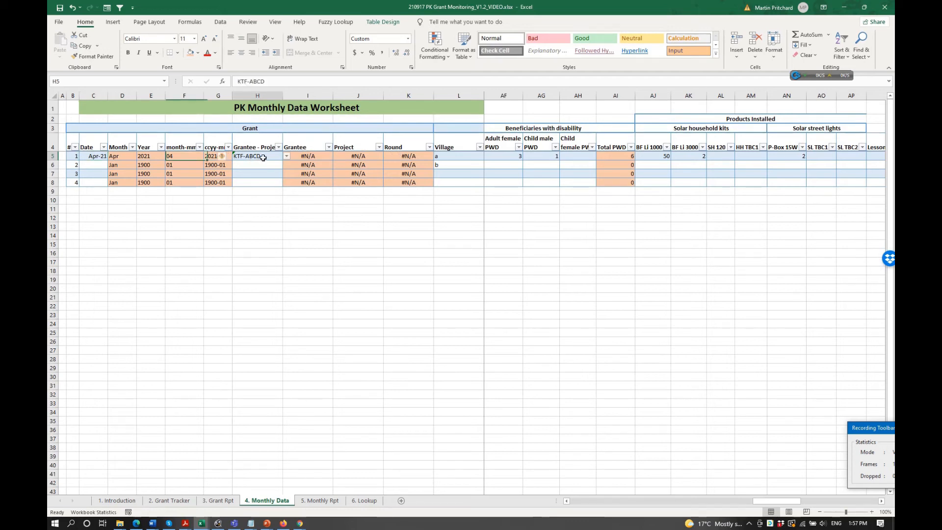
pyautogui.click(287, 156)
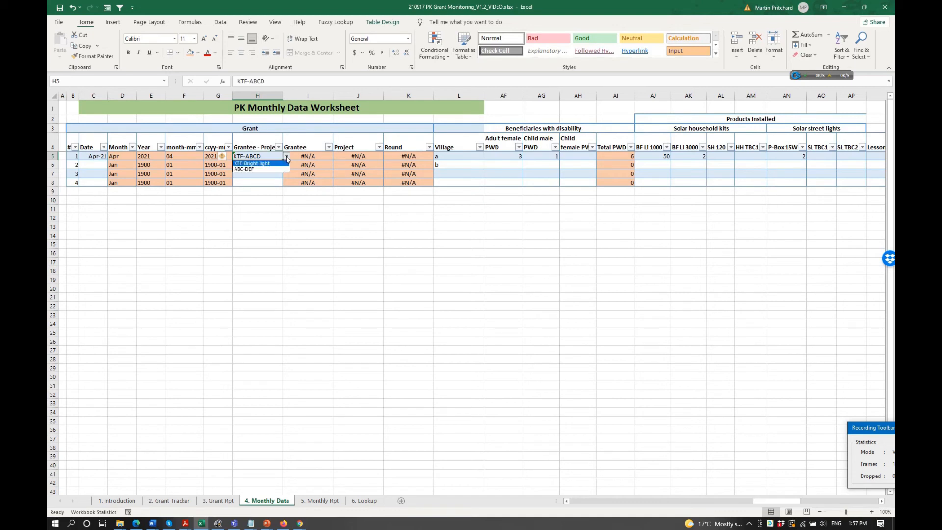
pyautogui.click(273, 163)
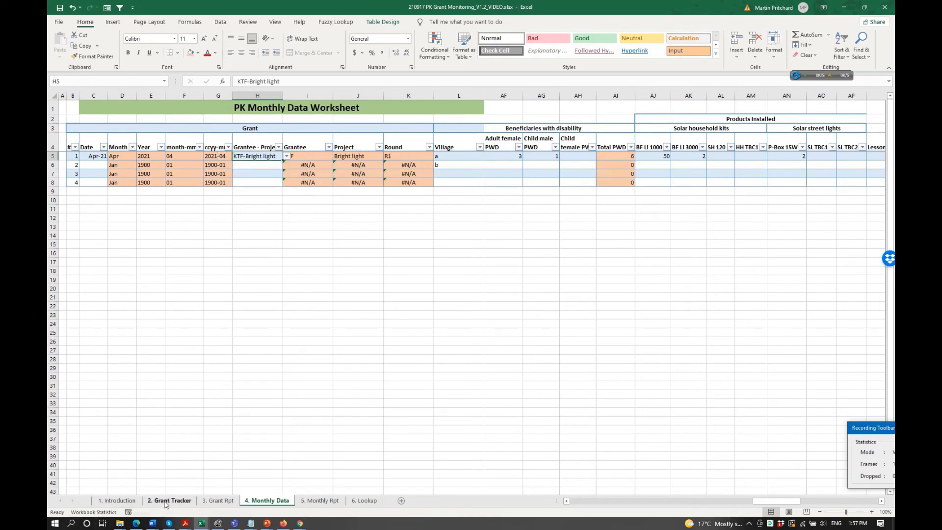
# Inspect the lookup cells of monthly entry 1, from Project across to Ward and LLG
pyautogui.click(260, 177)
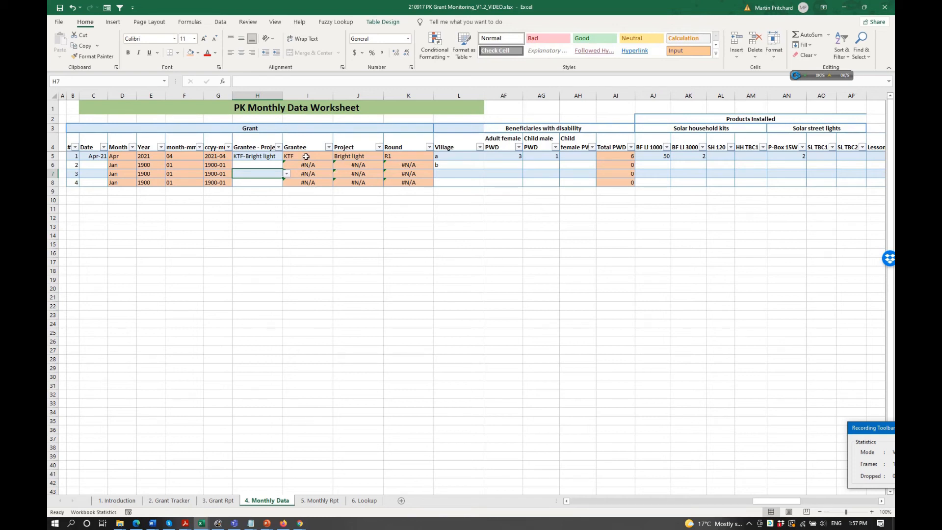
pyautogui.click(358, 157)
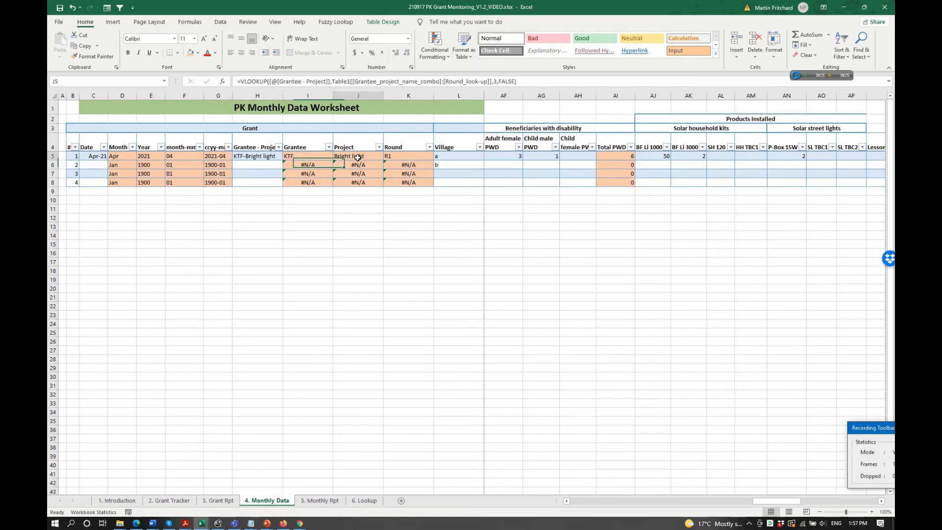
pyautogui.press('Tab')
pyautogui.press('Tab')
pyautogui.press('Right')
pyautogui.press('Right')
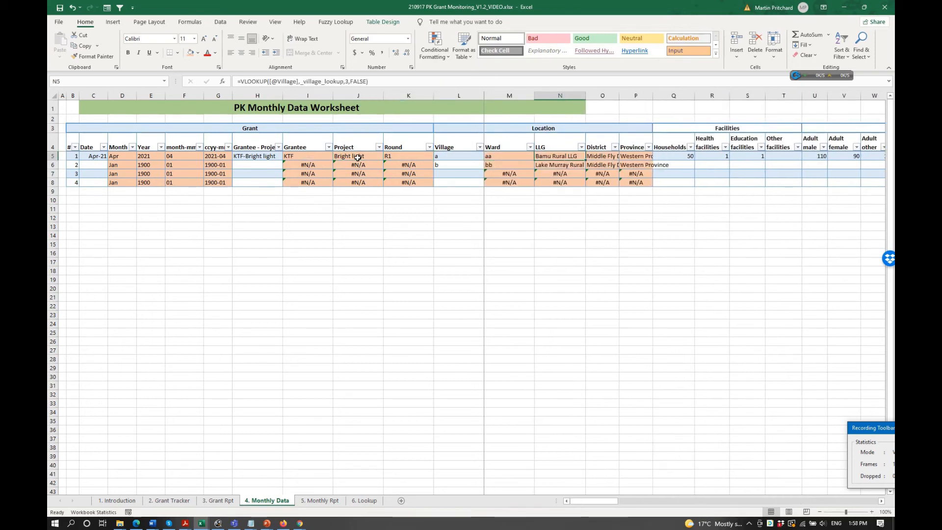
# Examine the village lookup table on the Lookup sheet, including its Ward and LLG columns
pyautogui.press('Left')
pyautogui.press('Left')
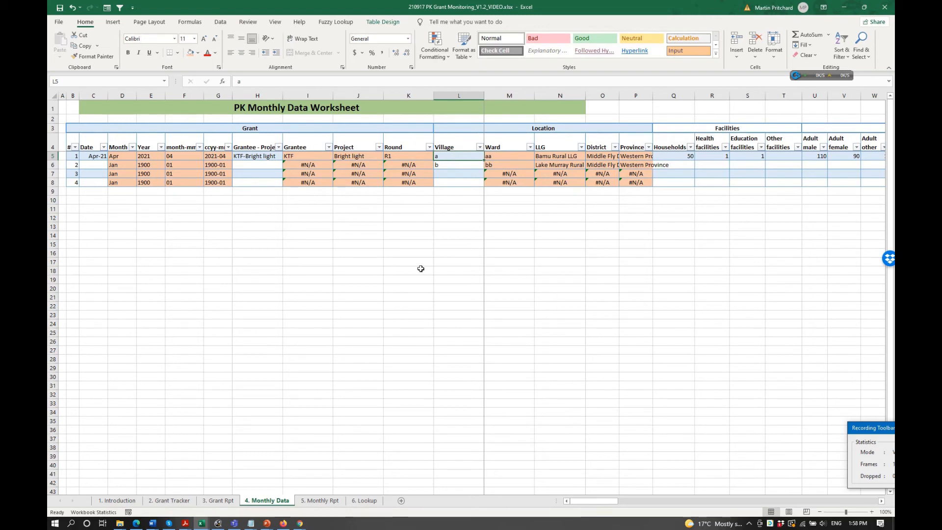
pyautogui.click(364, 500)
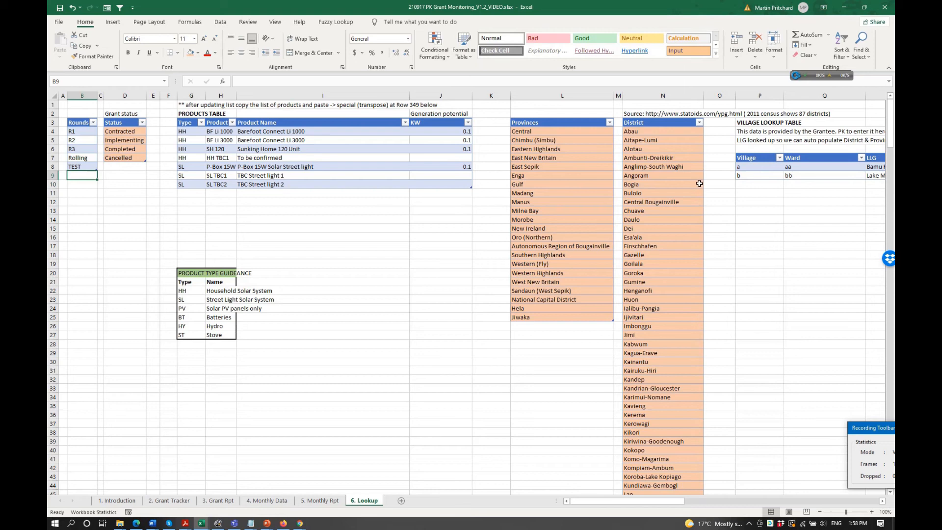
pyautogui.click(764, 174)
pyautogui.write('0')
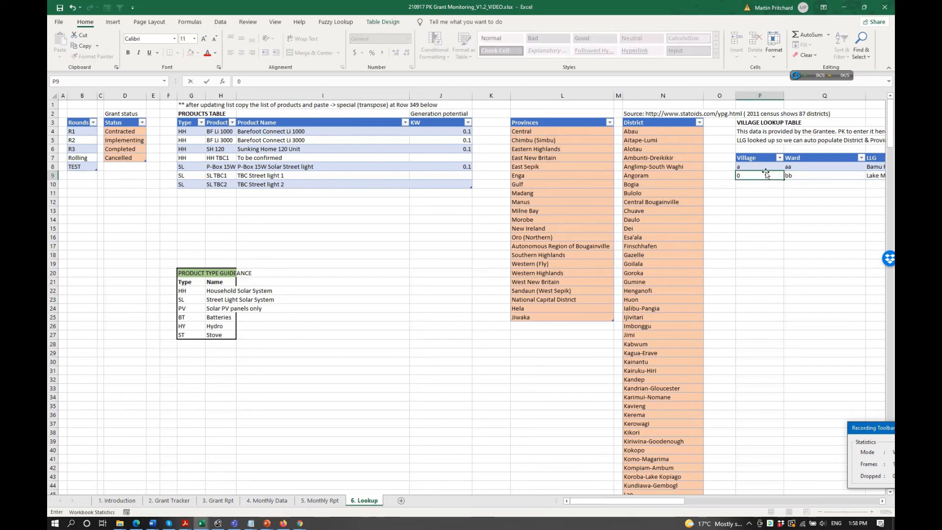
pyautogui.press('Escape')
pyautogui.hscroll(2, 766, 173)
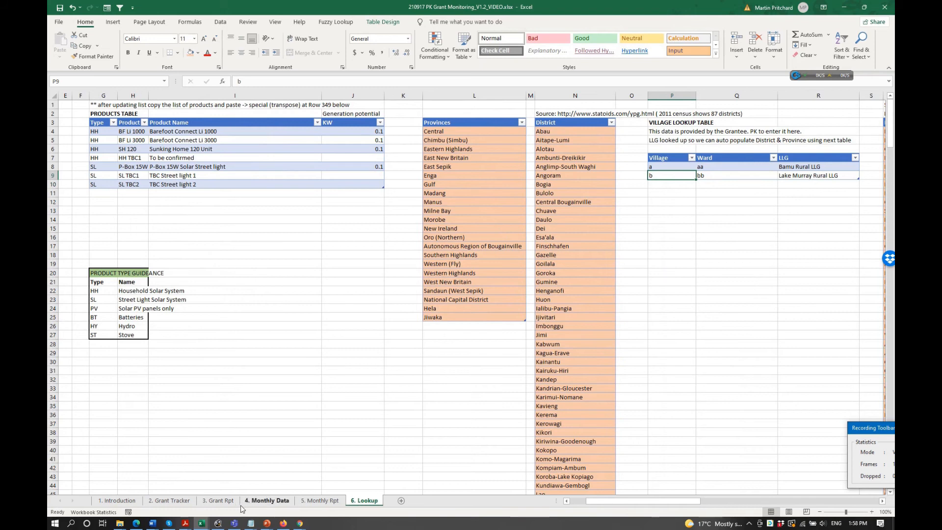
# On the Monthly Data sheet, clear and re-enter village a in entry 1, and check its Ward, LLG and District lookups
pyautogui.click(267, 500)
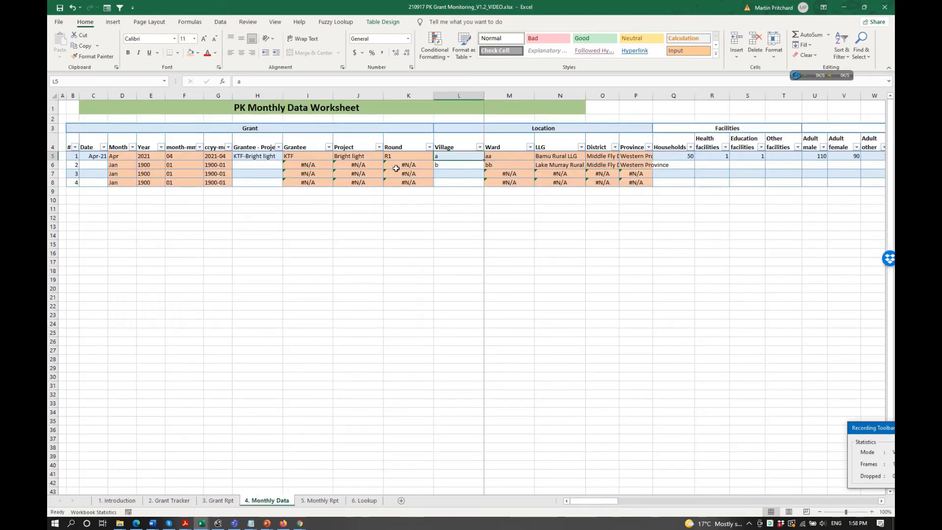
pyautogui.press('Delete')
pyautogui.write('a')
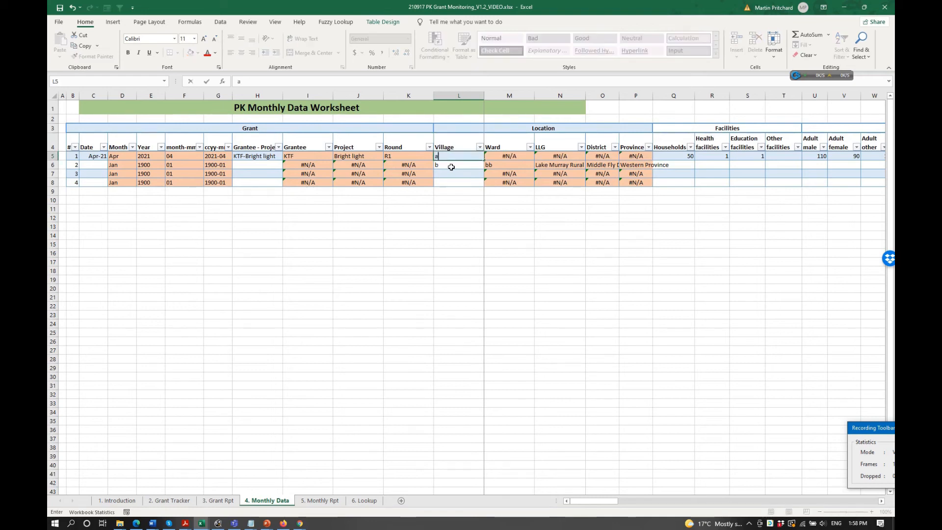
pyautogui.press('Tab')
pyautogui.press('Tab')
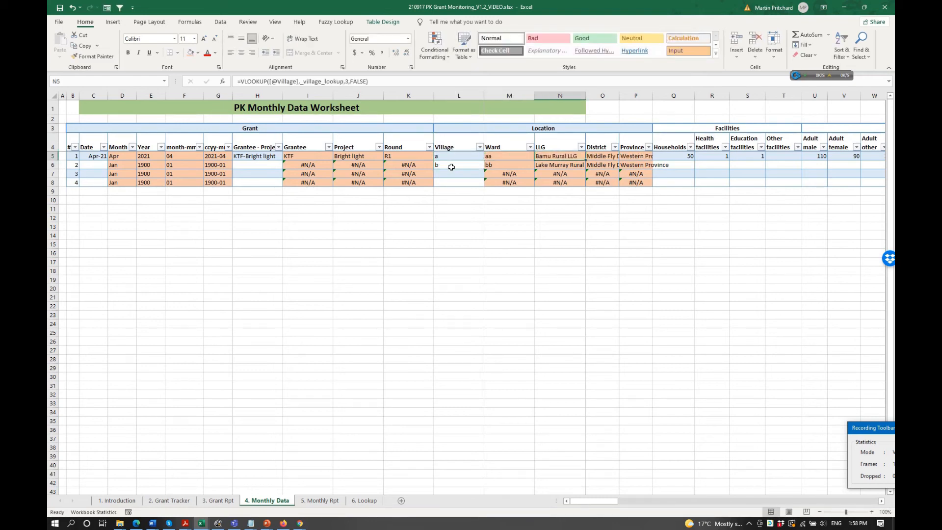
pyautogui.press('Tab')
pyautogui.press('Tab')
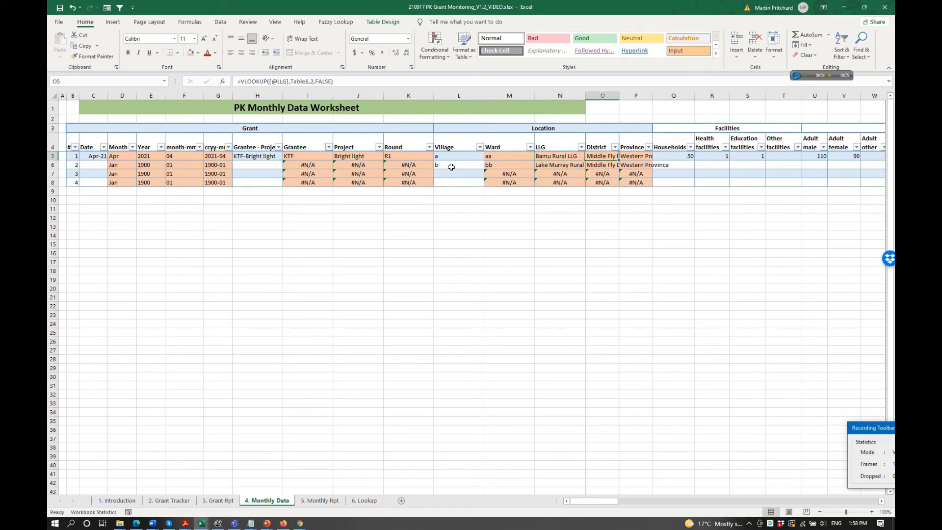
pyautogui.press('Left')
pyautogui.press('Left')
pyautogui.press('Left')
pyautogui.press('Left')
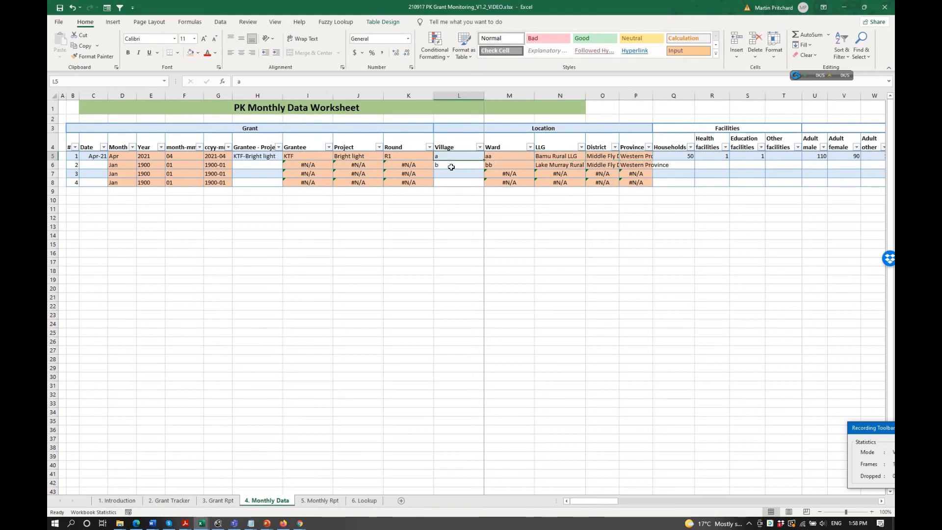
# Add a row to the village lookup table with village abc, ward def and LLG Kiunga Rural LLG
pyautogui.click(364, 502)
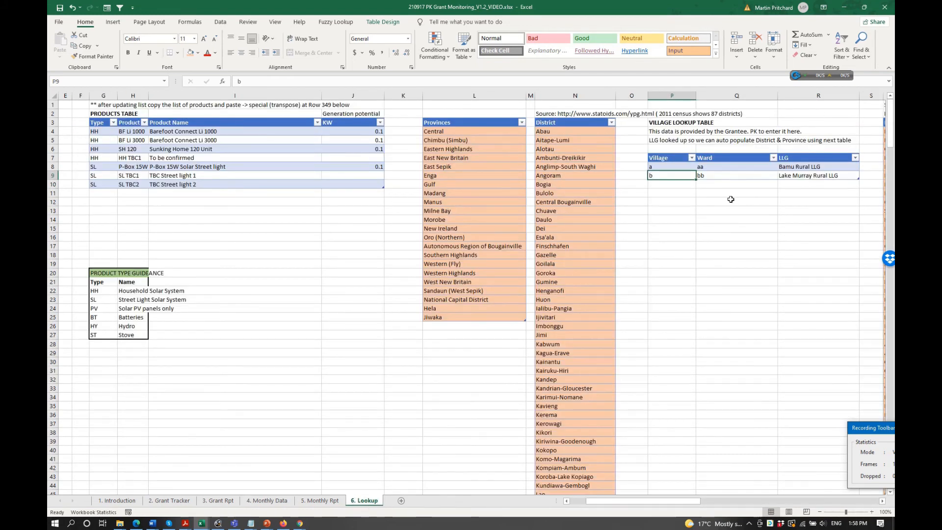
pyautogui.click(680, 184)
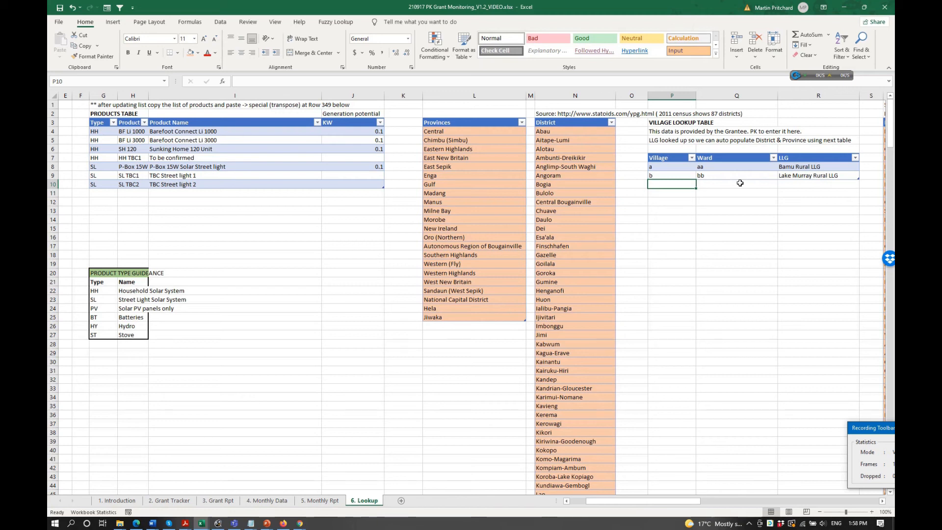
pyautogui.write('ab')
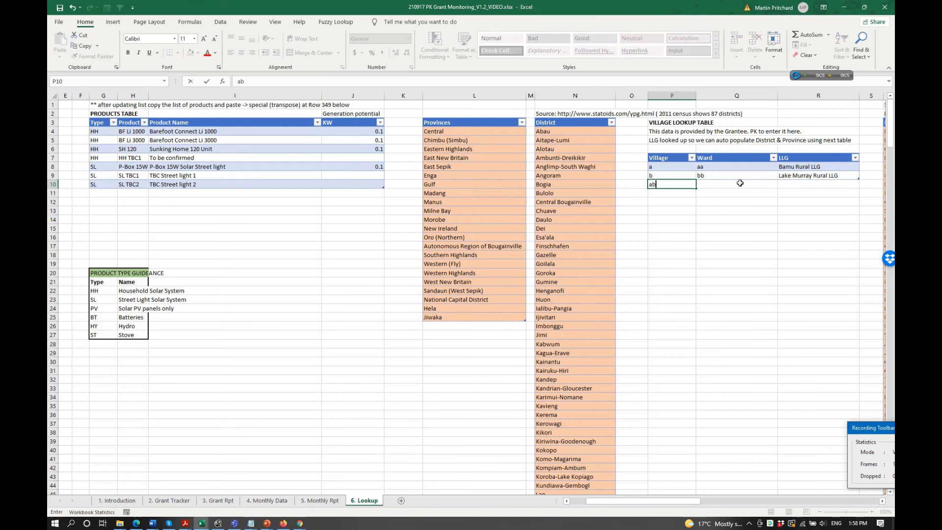
pyautogui.write('c')
pyautogui.press('Tab')
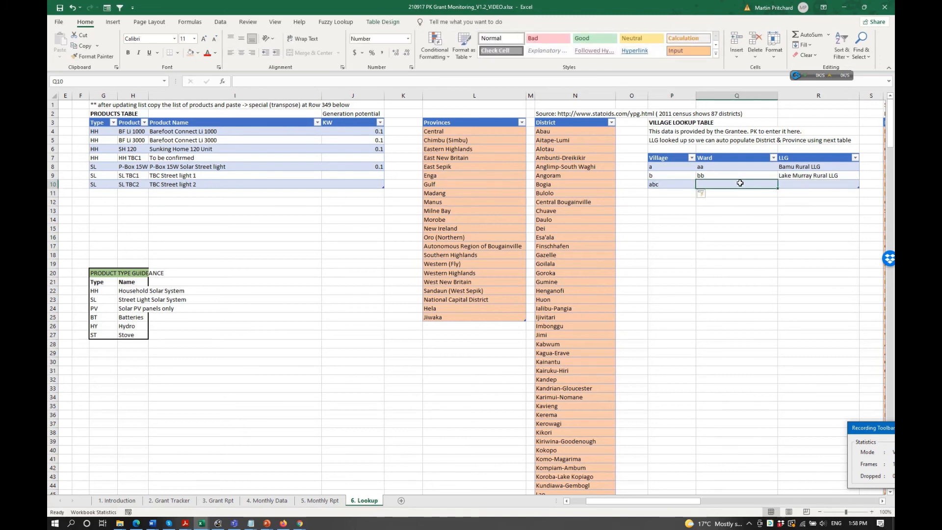
pyautogui.write('def')
pyautogui.press('Tab')
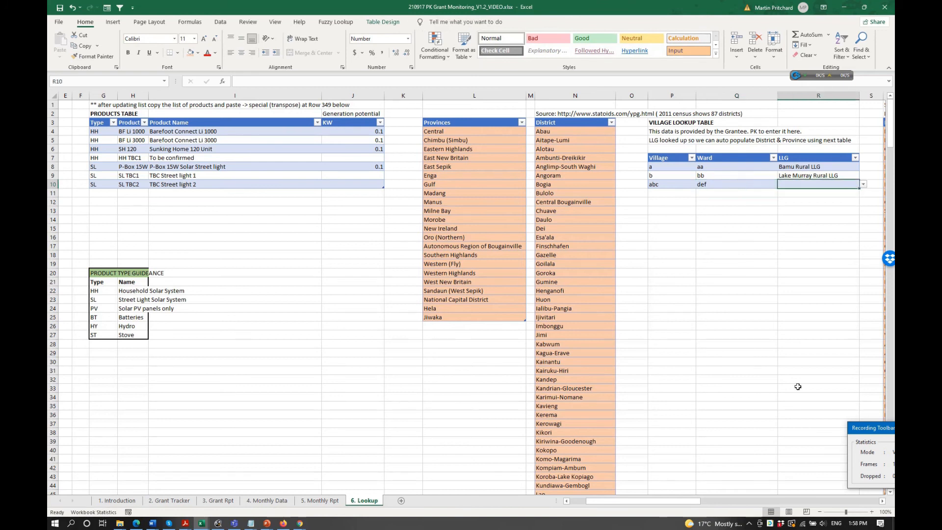
pyautogui.hscroll(7, 883, 505)
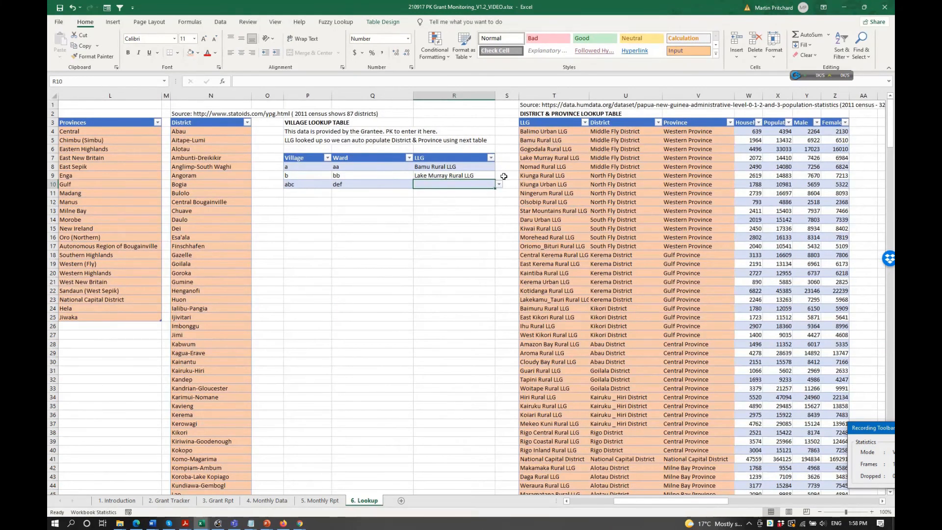
pyautogui.click(498, 185)
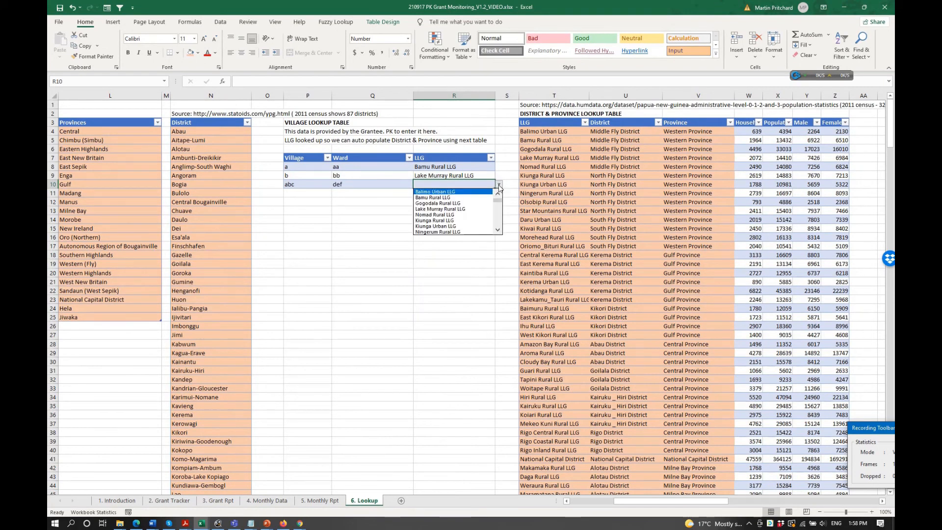
pyautogui.click(462, 221)
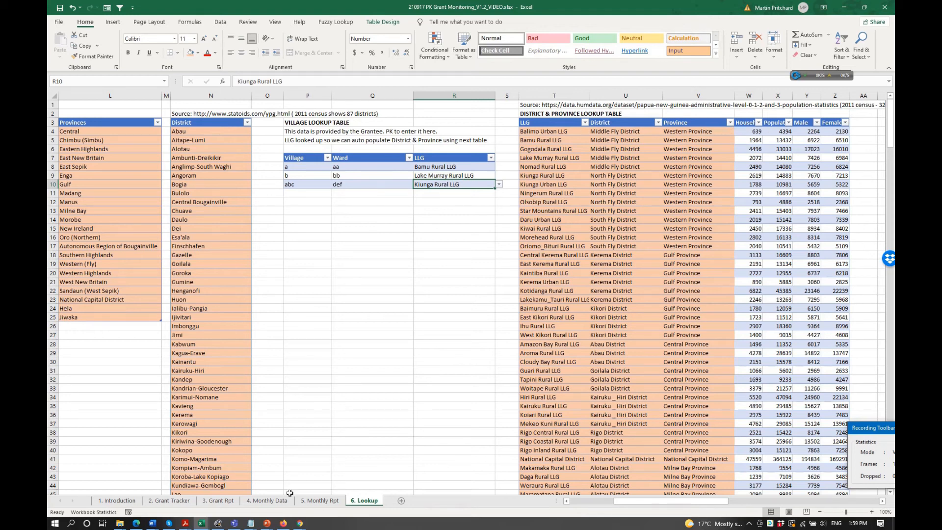
# Return to the Monthly Data sheet and select the Date of monthly entry 1
pyautogui.click(268, 501)
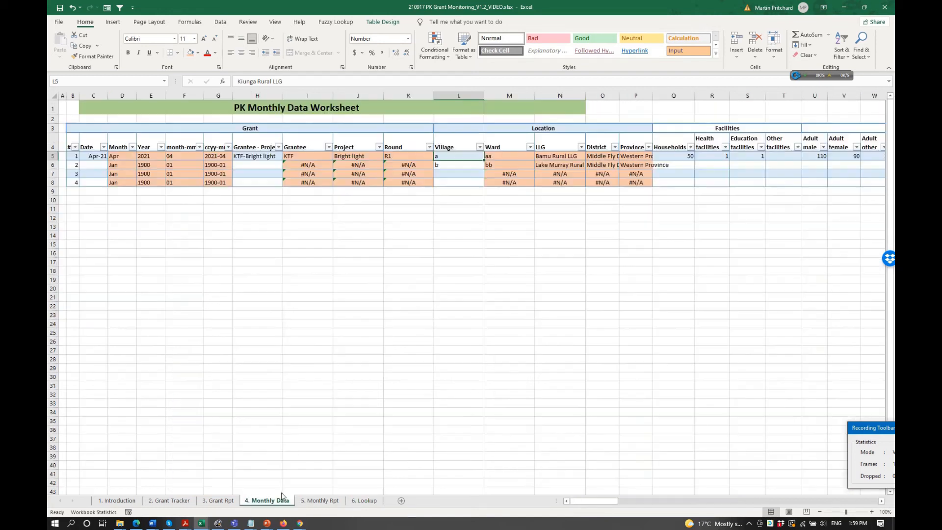
pyautogui.click(722, 212)
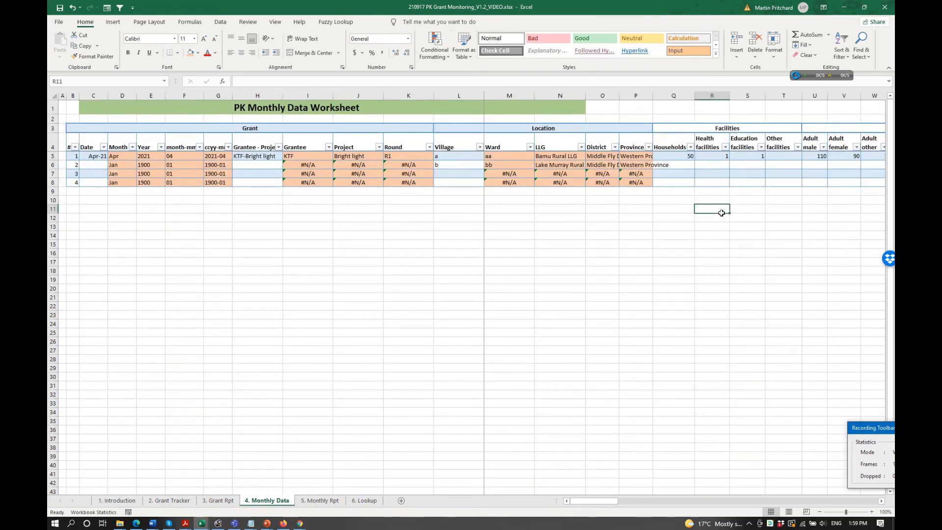
pyautogui.press('Right')
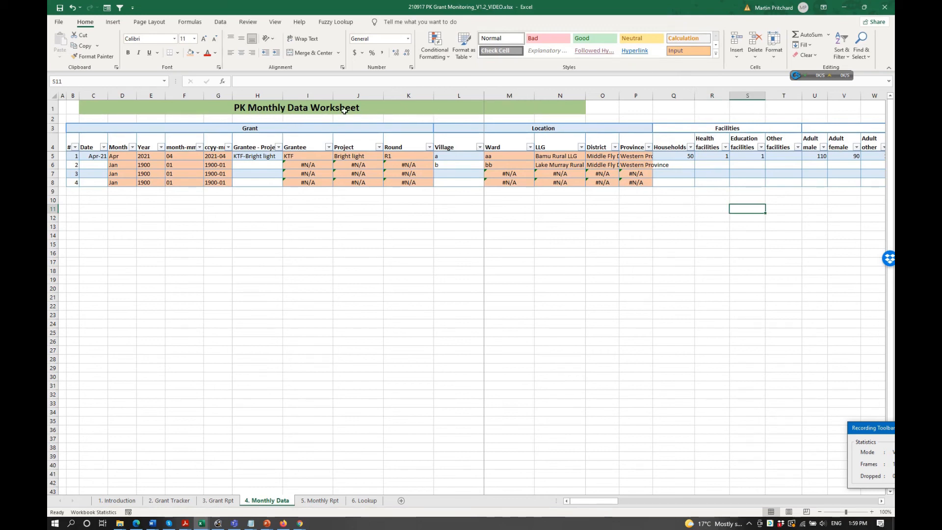
pyautogui.click(205, 235)
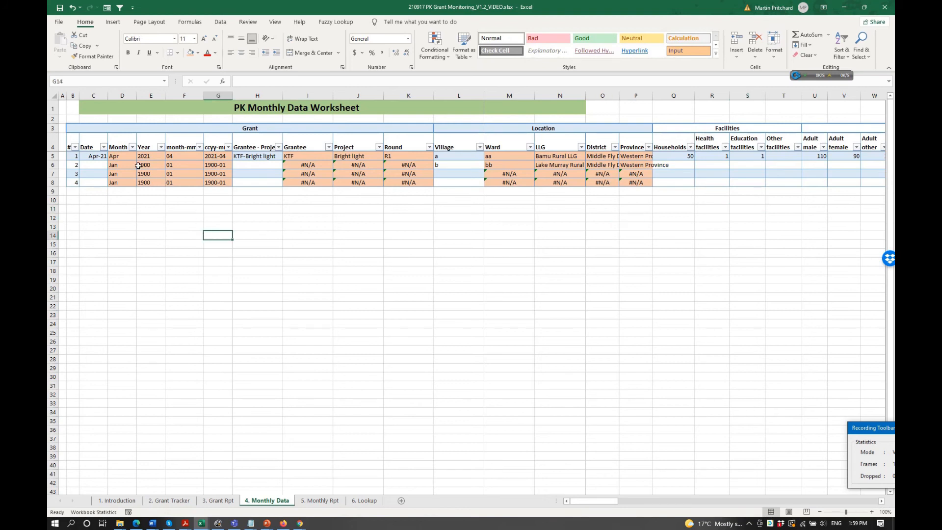
pyautogui.click(84, 155)
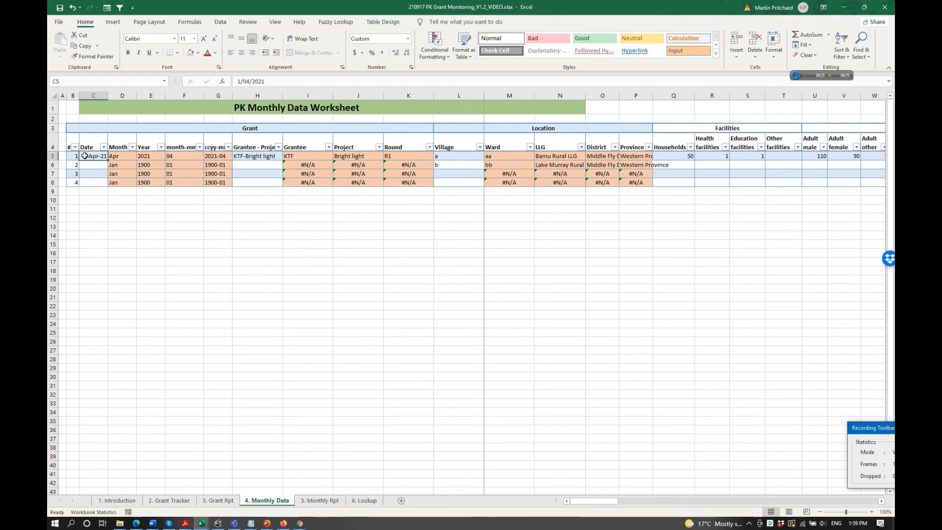
# Undo the new abc row in the village lookup table and the Village re-entry in monthly entry 1
pyautogui.hotkey('ctrl', 'z')
pyautogui.hotkey('ctrl', 'z')
pyautogui.hotkey('ctrl', 'z')
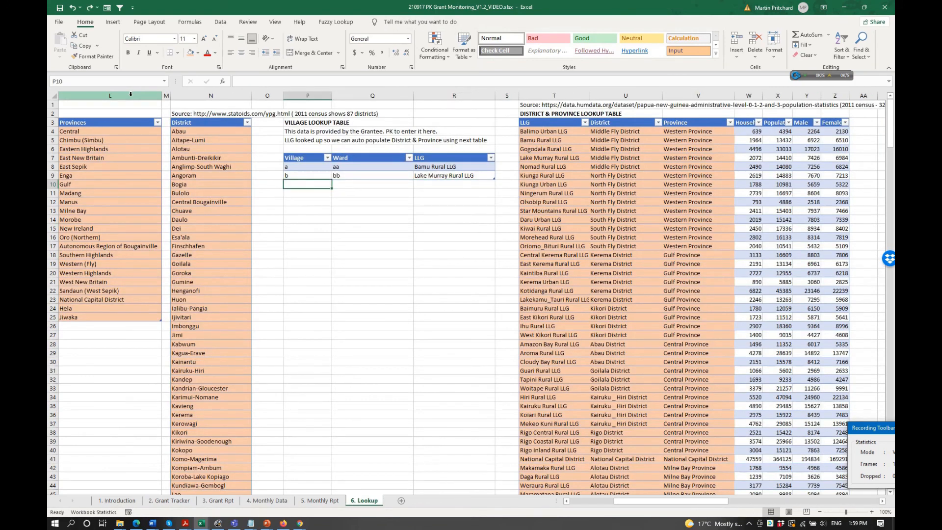
pyautogui.hotkey('ctrl', 'z')
pyautogui.hotkey('ctrl', 'z')
pyautogui.hotkey('ctrl', 'z')
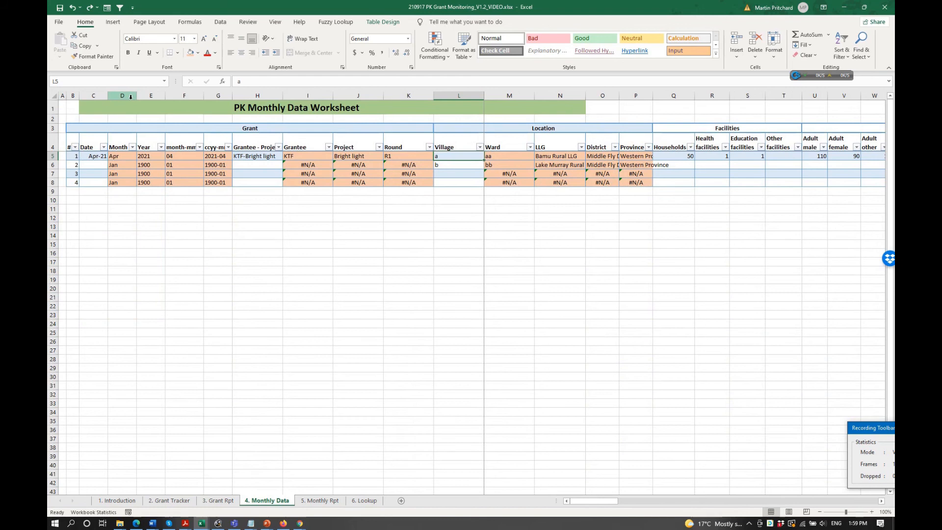
# Undo the Grantee - Project change in monthly entry 1 and the unhiding and widening of the columns between Date and Village
pyautogui.hotkey('ctrl', 'z')
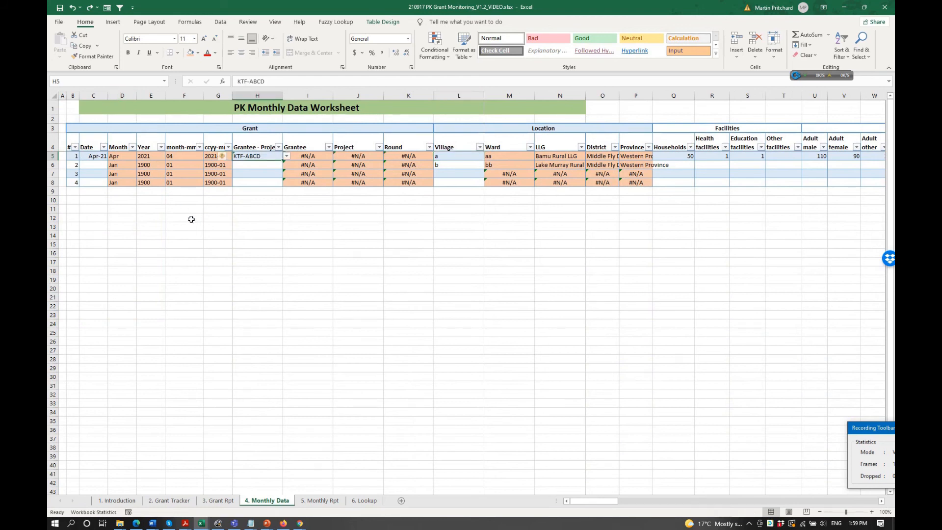
pyautogui.hotkey('ctrl', 'z')
pyautogui.hotkey('ctrl', 'z')
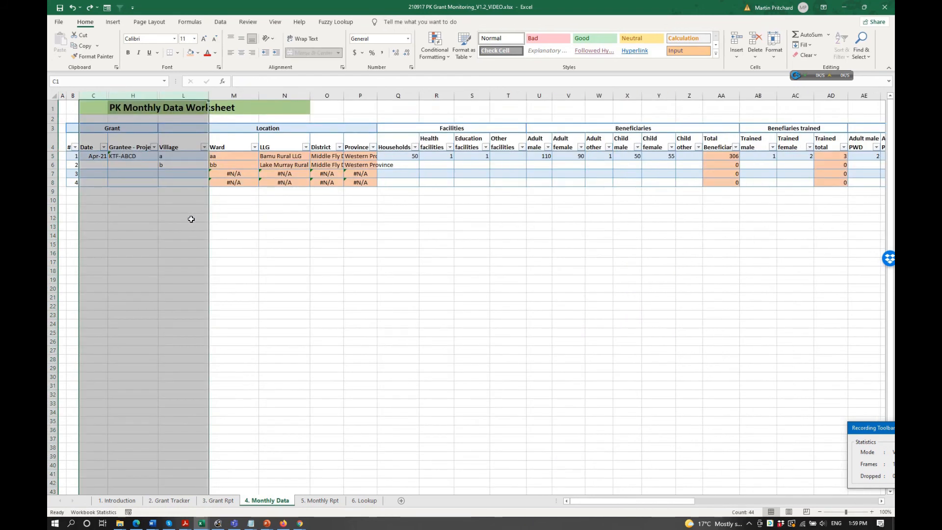
pyautogui.hotkey('ctrl', 'z')
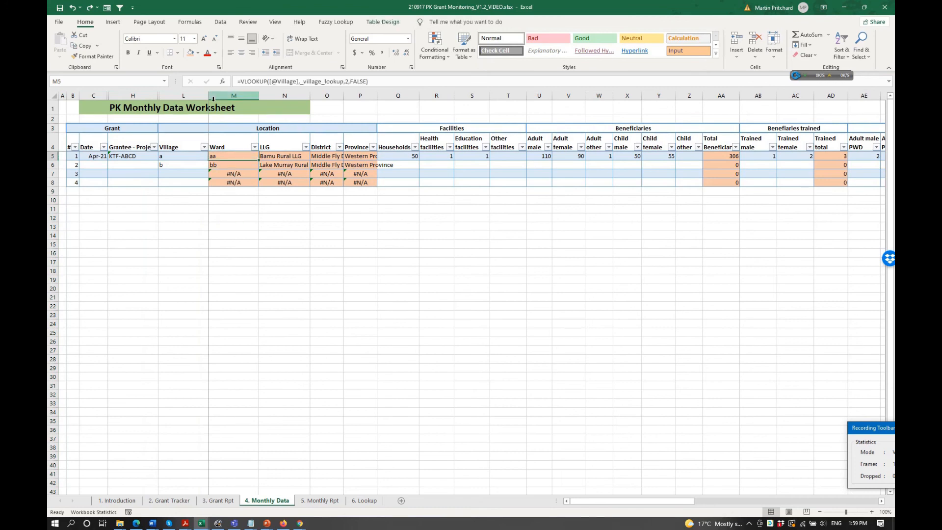
# Choose KTF-Bright light as the Grantee - Project of monthly entry 1 and review its Village
pyautogui.click(147, 158)
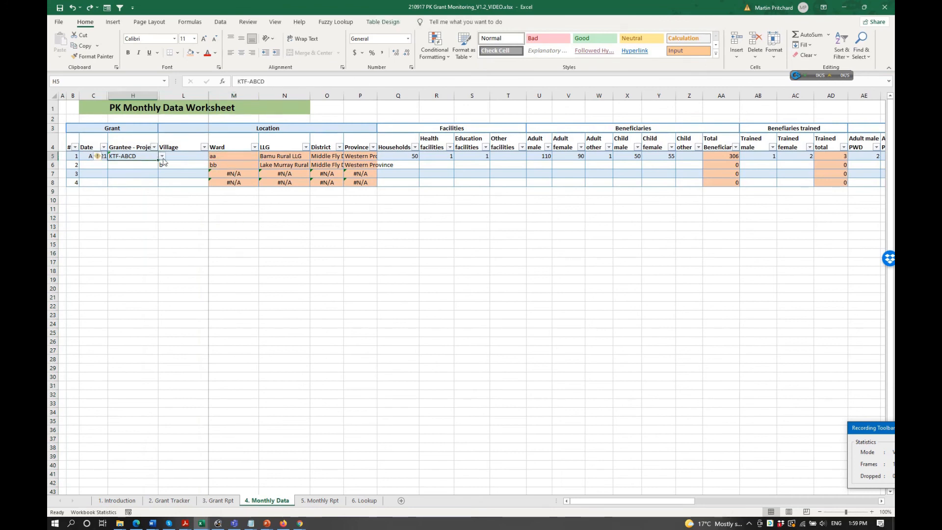
pyautogui.click(162, 156)
pyautogui.click(146, 165)
pyautogui.click(138, 207)
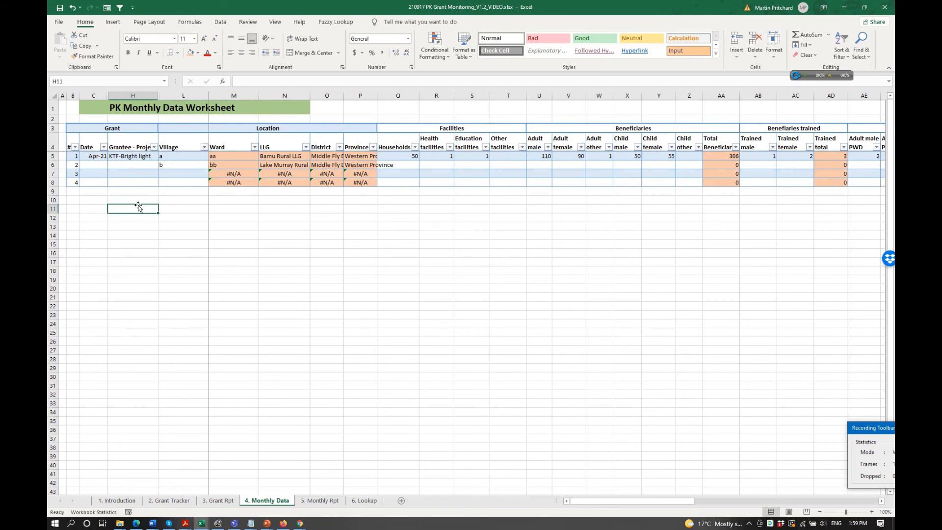
pyautogui.click(128, 156)
pyautogui.click(176, 156)
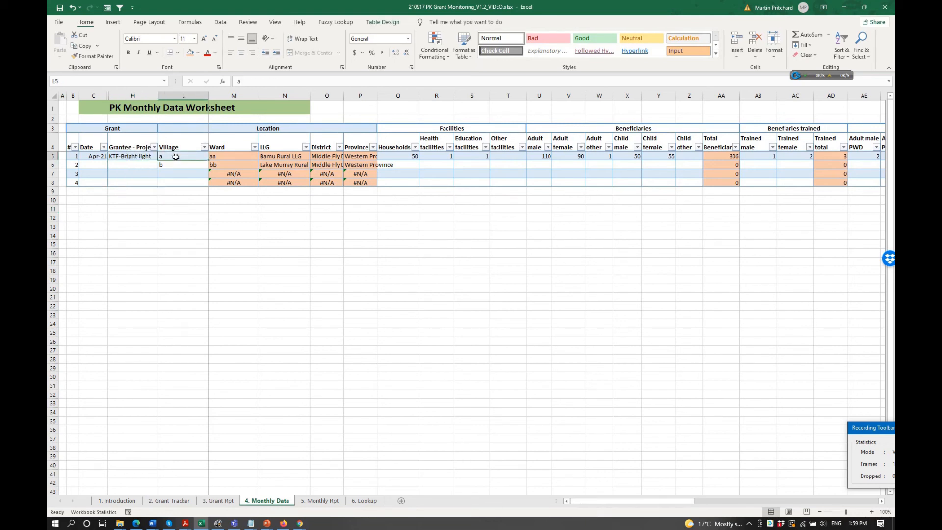
# Fill the Date and Grantee - Project of monthly entry 1 down into entry 2
pyautogui.click(95, 155)
pyautogui.press('Return')
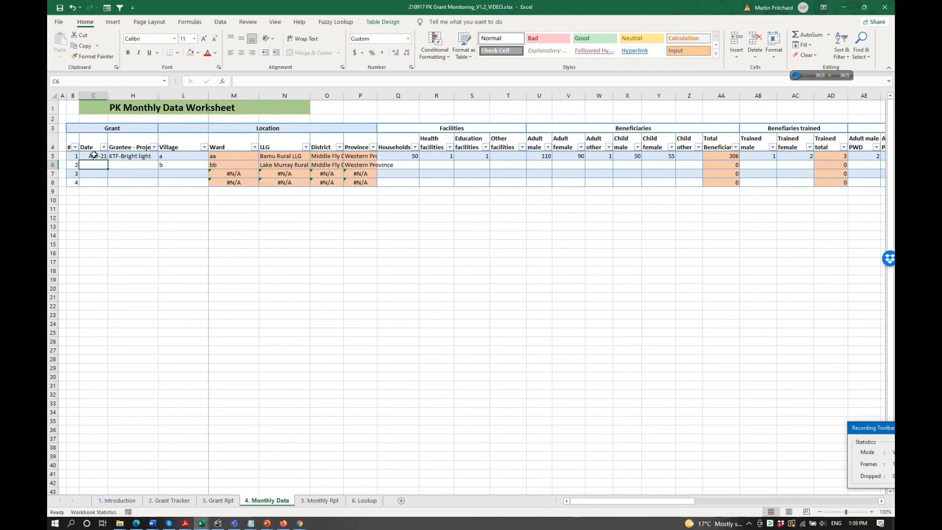
pyautogui.press('Up')
pyautogui.hotkey('shift', 'Down')
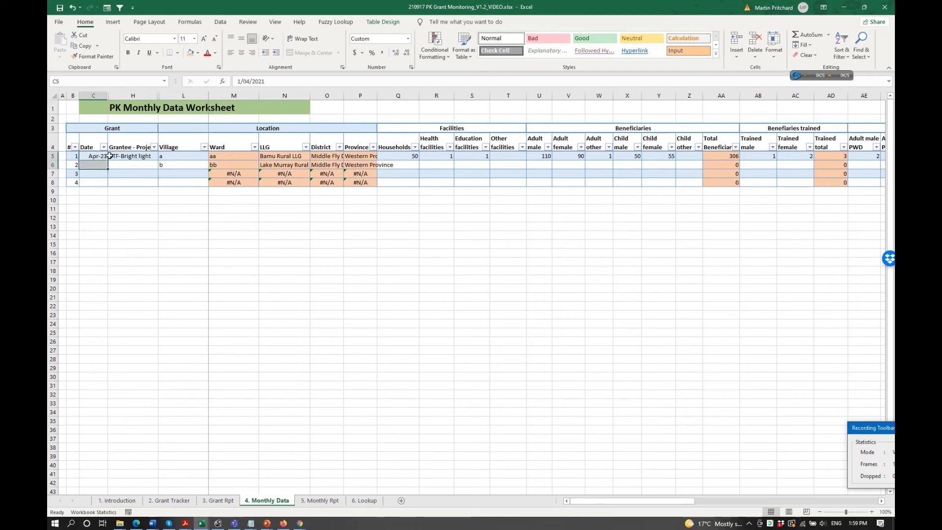
pyautogui.hotkey('ctrl', 'd')
pyautogui.press('Right')
pyautogui.hotkey('shift', 'Down')
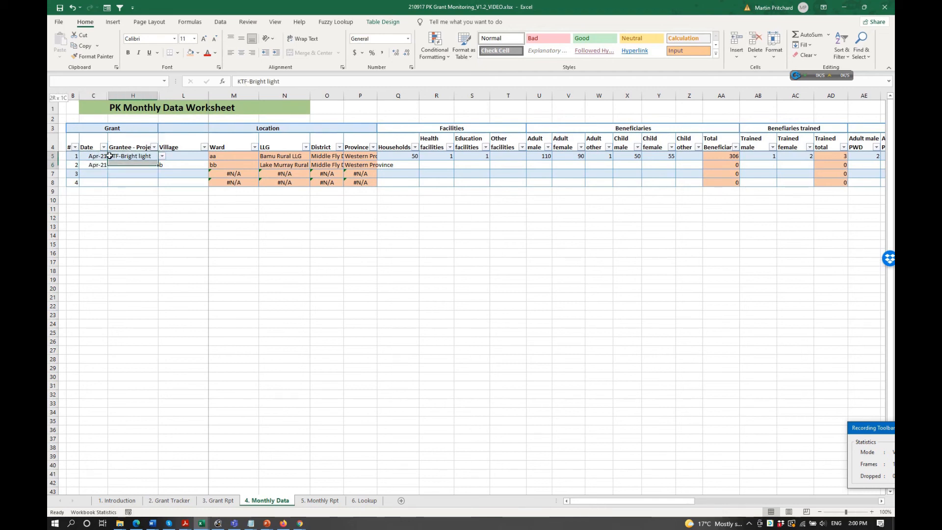
pyautogui.hotkey('ctrl', 'd')
# Set the Households of monthly entry 2 to 100
pyautogui.press('Right')
pyautogui.press('Down')
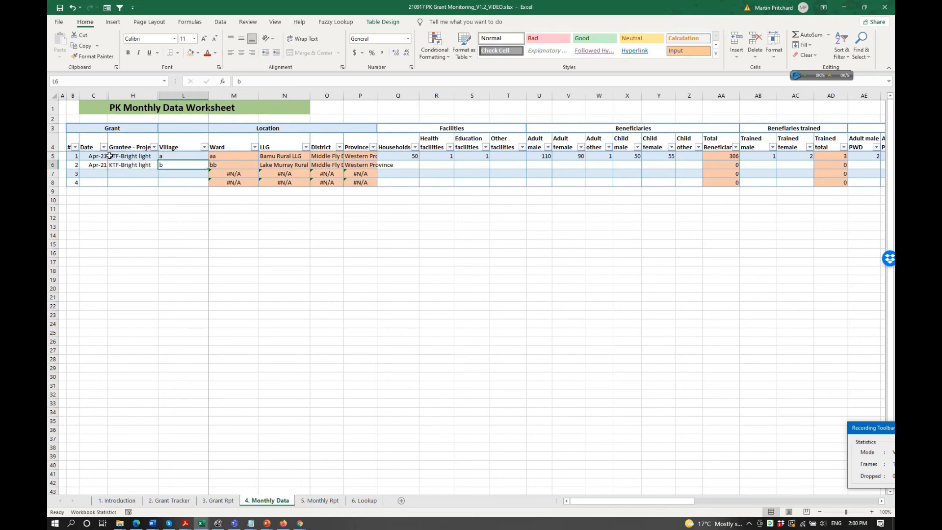
pyautogui.press('Right')
pyautogui.press('Right')
pyautogui.press('Right')
pyautogui.press('Right')
pyautogui.press('Right')
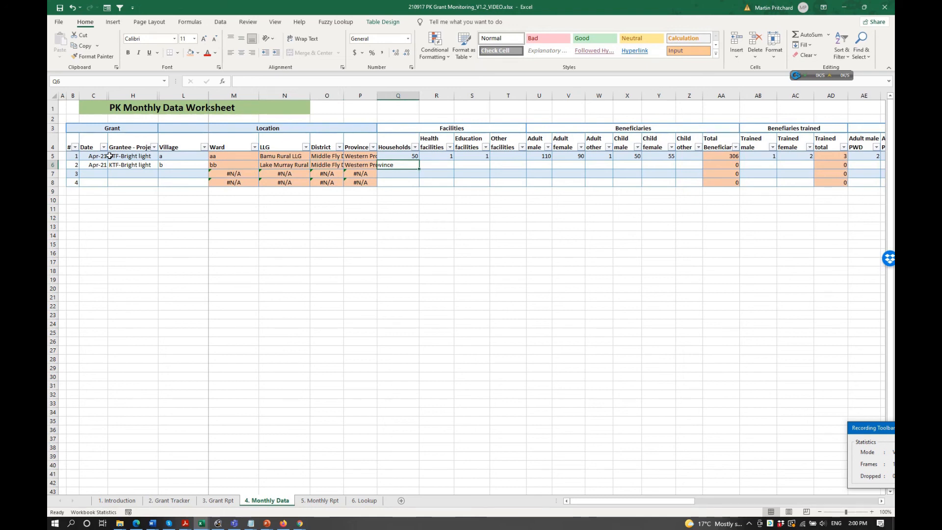
pyautogui.press('Up')
pyautogui.press('Up')
pyautogui.press('Up')
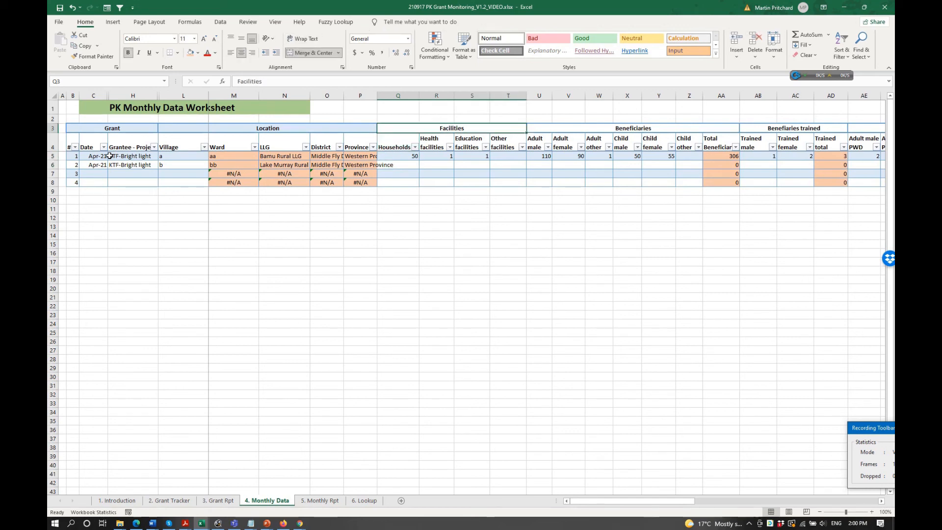
pyautogui.click(410, 166)
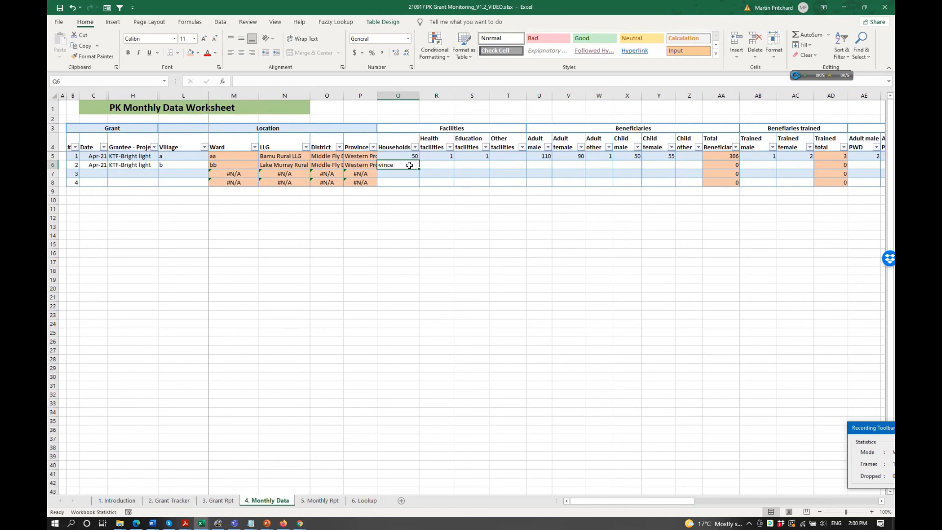
pyautogui.write('100')
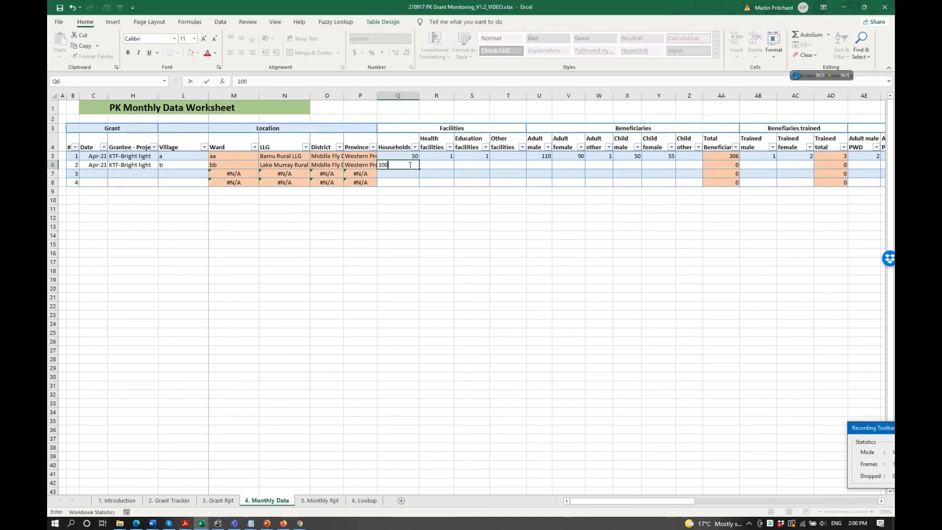
pyautogui.press('Tab')
# Enter 10 adult female beneficiaries for monthly entry 2
pyautogui.press('Tab')
pyautogui.press('Tab')
pyautogui.press('Tab')
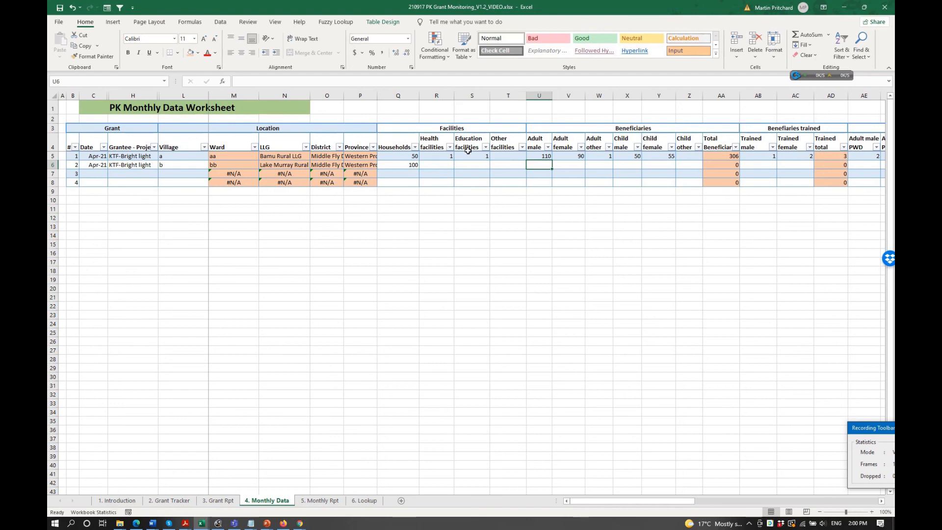
pyautogui.click(638, 126)
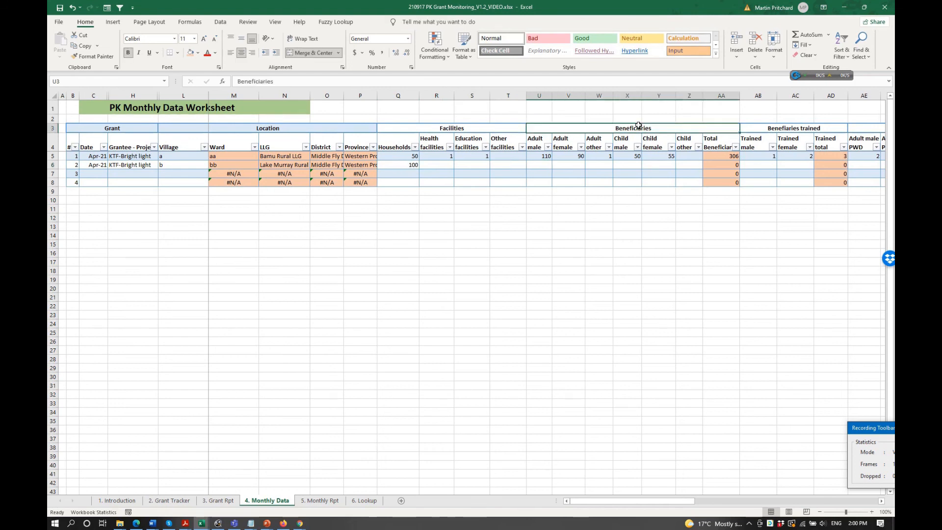
pyautogui.click(564, 164)
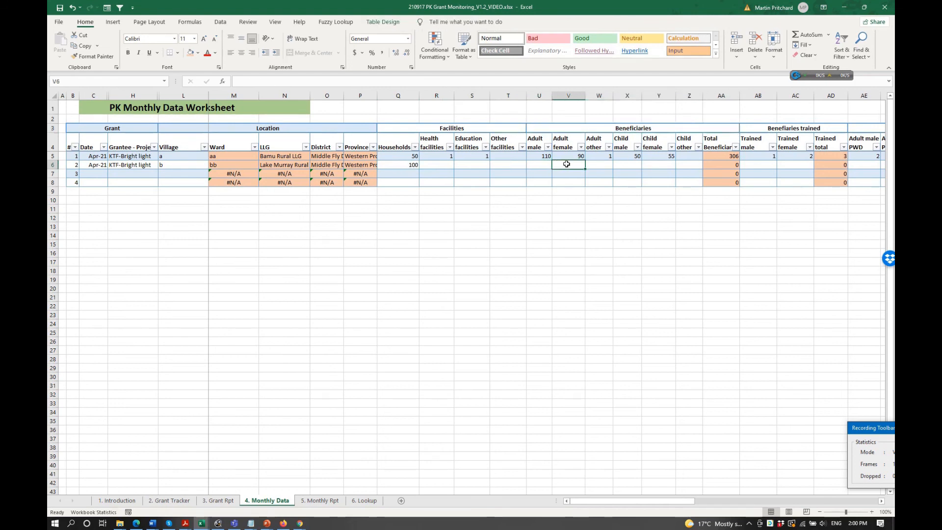
pyautogui.write('10')
pyautogui.press('Tab')
# Enter 1 trained female among the beneficiaries trained in monthly entry 2
pyautogui.press('Tab')
pyautogui.press('Tab')
pyautogui.press('Tab')
pyautogui.press('Tab')
pyautogui.press('Tab')
pyautogui.press('Tab')
pyautogui.hscroll(2, 566, 165)
pyautogui.write('1')
pyautogui.press('Tab')
# Enter 1 adult female PWD and 1 child female PWD for monthly entry 2
pyautogui.press('Tab')
pyautogui.press('Tab')
pyautogui.press('Tab')
pyautogui.press('Tab')
pyautogui.press('Tab')
pyautogui.press('Tab')
pyautogui.hotkey('shift', 'Tab')
pyautogui.hotkey('shift', 'Tab')
pyautogui.hotkey('shift', 'Tab')
pyautogui.hotkey('shift', 'Tab')
pyautogui.write('1')
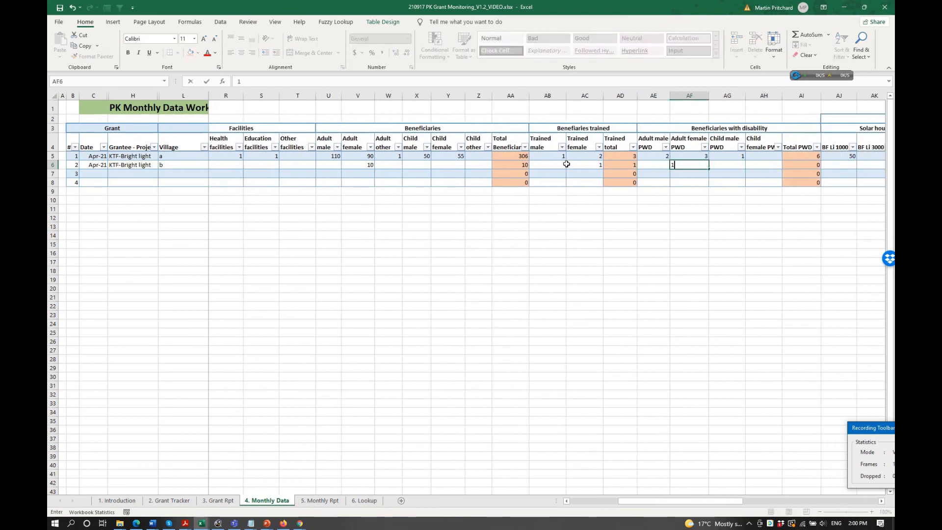
pyautogui.press('Tab')
pyautogui.press('Tab')
pyautogui.write('1')
pyautogui.press('Tab')
# Record the products installed in monthly entry 2 as 2 BF Li 3000 kits and 2 SL TBC1 street lights
pyautogui.press('Tab')
pyautogui.press('Tab')
pyautogui.press('Tab')
pyautogui.press('Tab')
pyautogui.press('Tab')
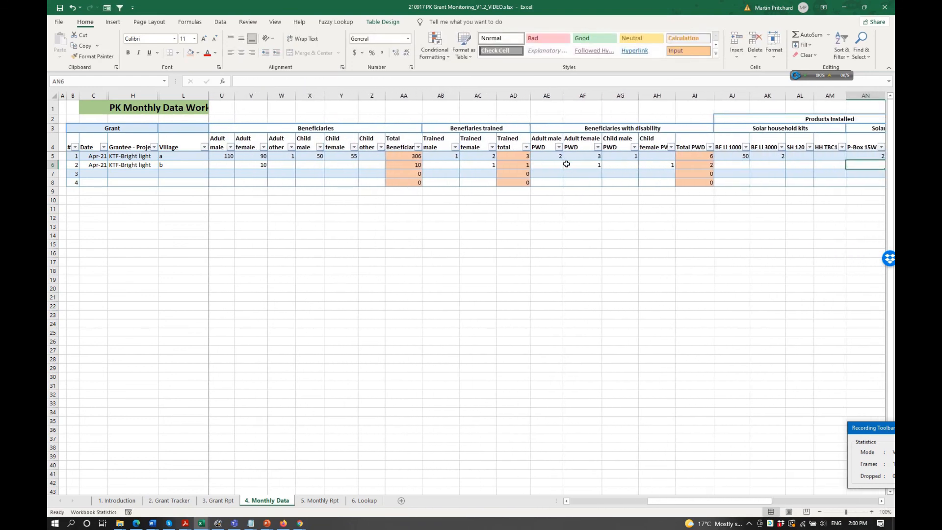
pyautogui.press('Tab')
pyautogui.press('Tab')
pyautogui.hotkey('shift', 'Tab')
pyautogui.hotkey('shift', 'Tab')
pyautogui.hotkey('shift', 'Tab')
pyautogui.hotkey('shift', 'Tab')
pyautogui.hotkey('shift', 'Tab')
pyautogui.write('2')
pyautogui.press('Tab')
pyautogui.press('Tab')
pyautogui.press('Tab')
pyautogui.press('Tab')
pyautogui.write('2')
pyautogui.press('Tab')
# Add the note "Unsure on # m & W entered, was not in the report" to monthly entry 2
pyautogui.press('Tab')
pyautogui.press('Tab')
pyautogui.press('Tab')
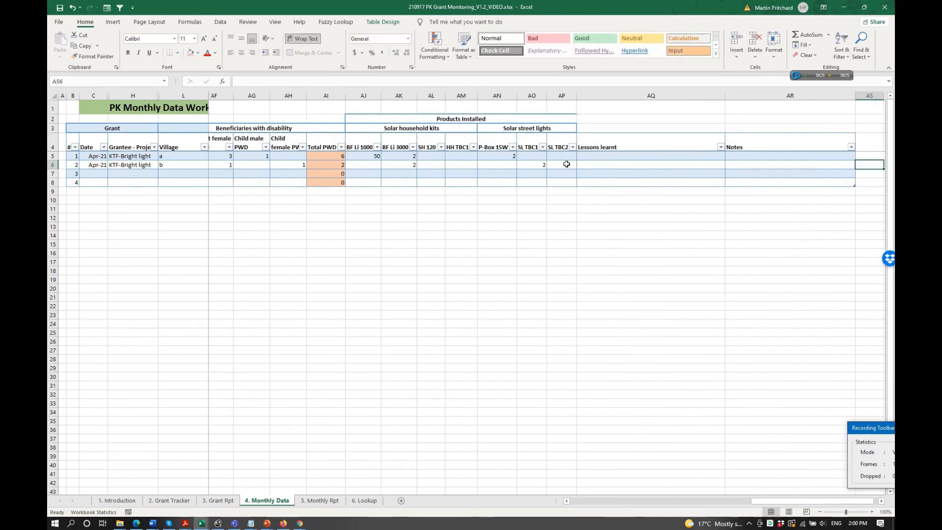
pyautogui.press('Tab')
pyautogui.press('Tab')
pyautogui.hotkey('shift', 'Tab')
pyautogui.hotkey('shift', 'Tab')
pyautogui.hotkey('shift', 'Tab')
pyautogui.hotkey('shift', 'Tab')
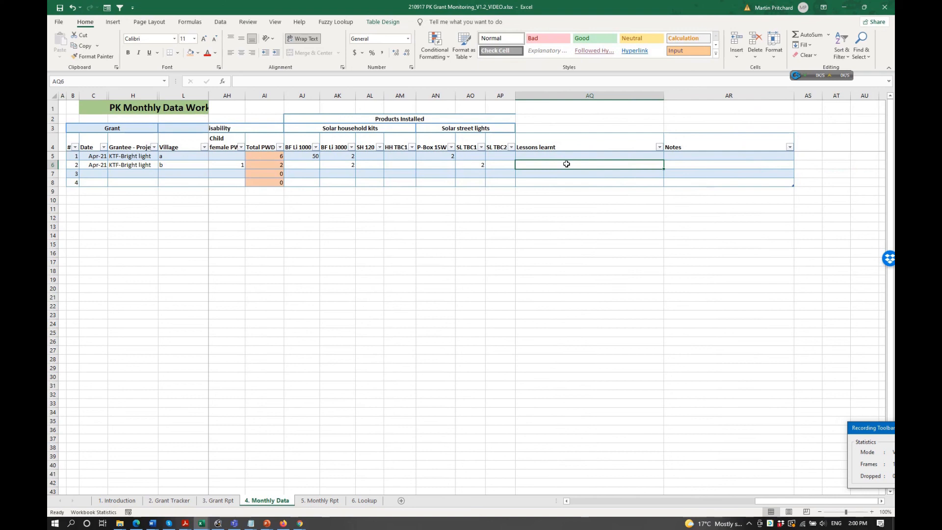
pyautogui.press('Tab')
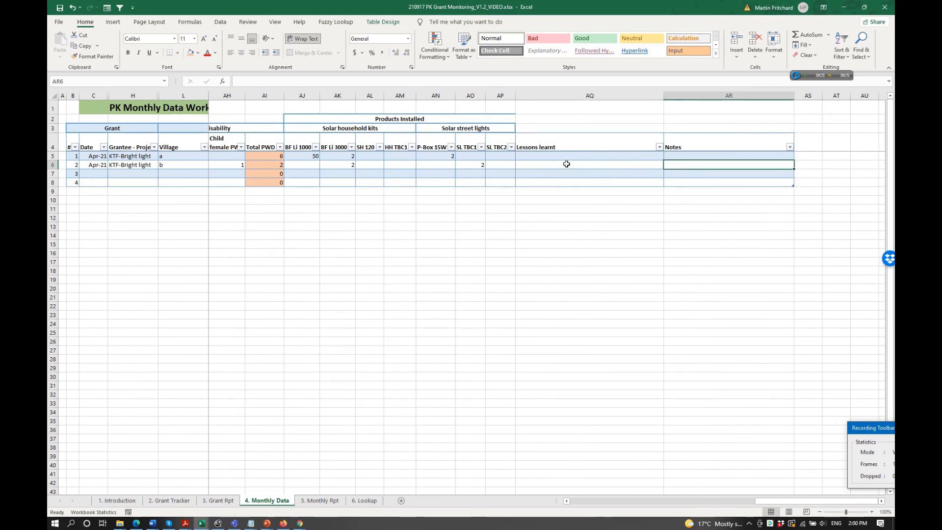
pyautogui.write('Unsure on #')
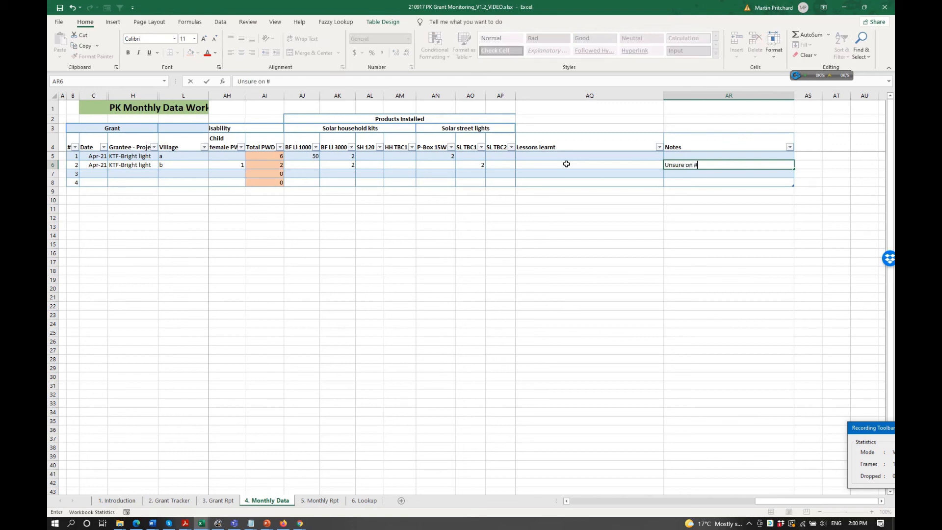
pyautogui.write(' m & W entered, n')
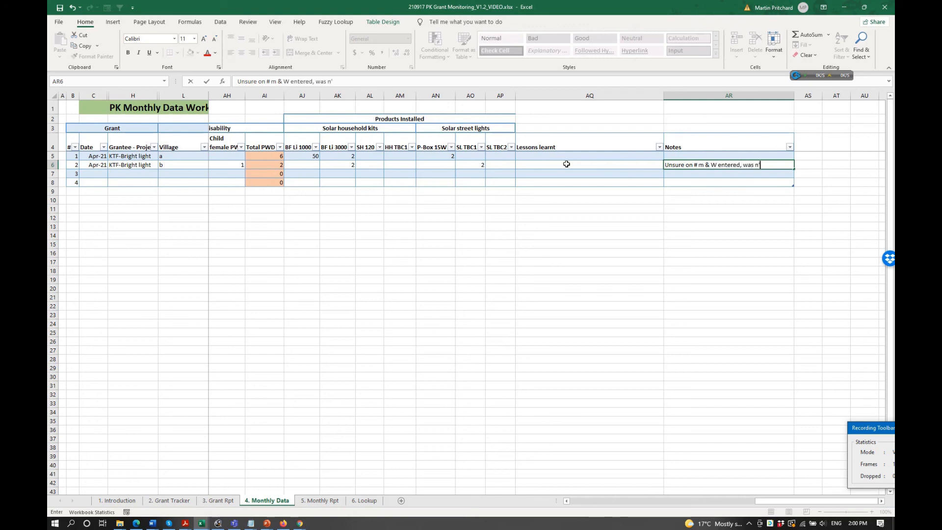
pyautogui.write('not in the report')
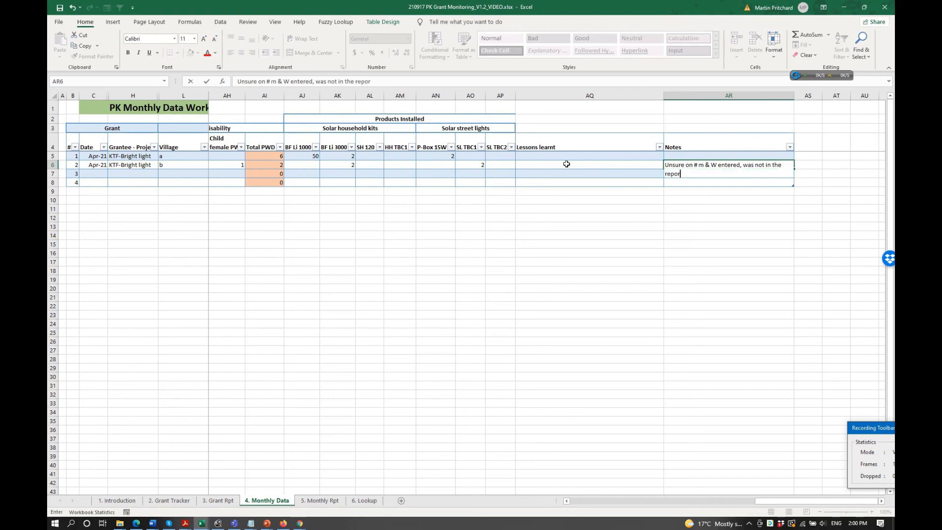
pyautogui.press('Return')
# Set both the Adult male and Adult female beneficiaries of monthly entry 2 to 5
pyautogui.press('Up')
pyautogui.press('Left')
pyautogui.press('Left')
pyautogui.press('Left')
pyautogui.press('Left')
pyautogui.press('Left')
pyautogui.press('Left')
pyautogui.press('Left')
pyautogui.press('Left')
pyautogui.press('Left')
pyautogui.press('Left')
pyautogui.press('Left')
pyautogui.press('Left')
pyautogui.press('Left')
pyautogui.press('Left')
pyautogui.press('Left')
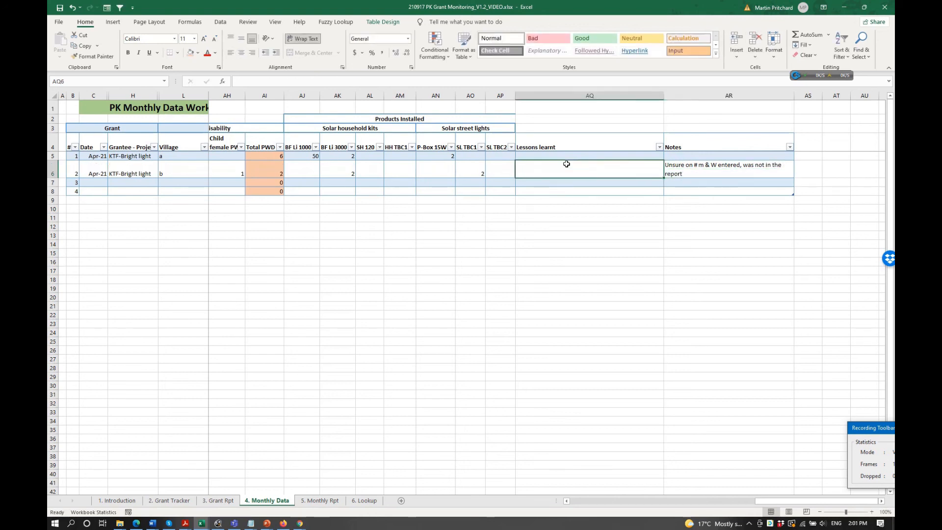
pyautogui.press('Left')
pyautogui.press('Left')
pyautogui.press('Left')
pyautogui.press('Left')
pyautogui.press('Left')
pyautogui.press('Left')
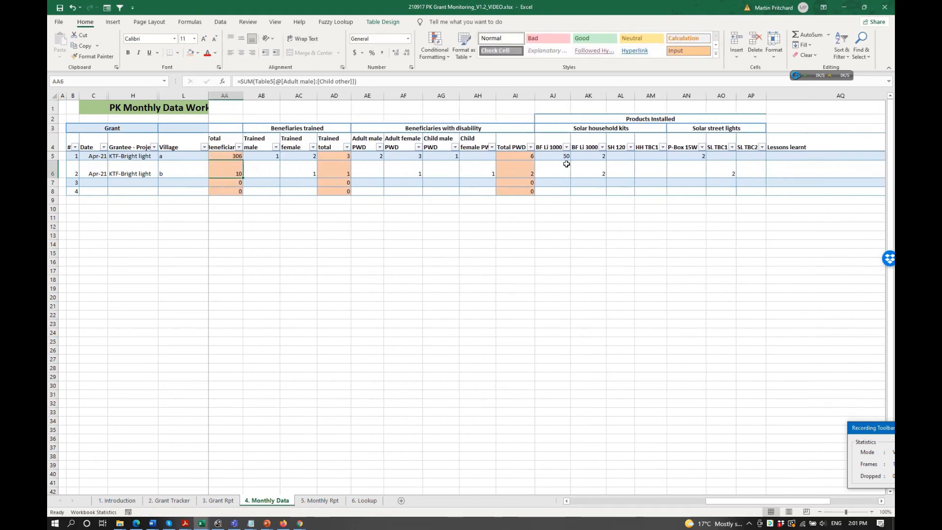
pyautogui.press('Left')
pyautogui.press('Left')
pyautogui.press('Left')
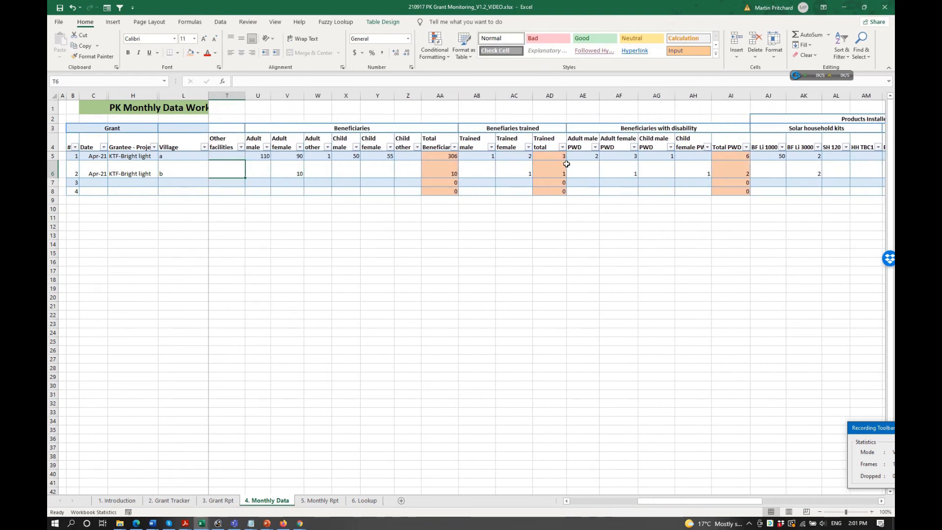
pyautogui.press('Left')
pyautogui.press('Right')
pyautogui.press('Right')
pyautogui.press('Right')
pyautogui.press('Left')
pyautogui.write('10')
pyautogui.press('Right')
pyautogui.press('Delete')
pyautogui.press('Left')
pyautogui.write('5')
pyautogui.press('Right')
pyautogui.write('5')
pyautogui.press('Right')
# Highlight the Adult male and Adult female cells of monthly entry 2 with a yellow fill
pyautogui.press('Right')
pyautogui.press('Left')
pyautogui.press('Left')
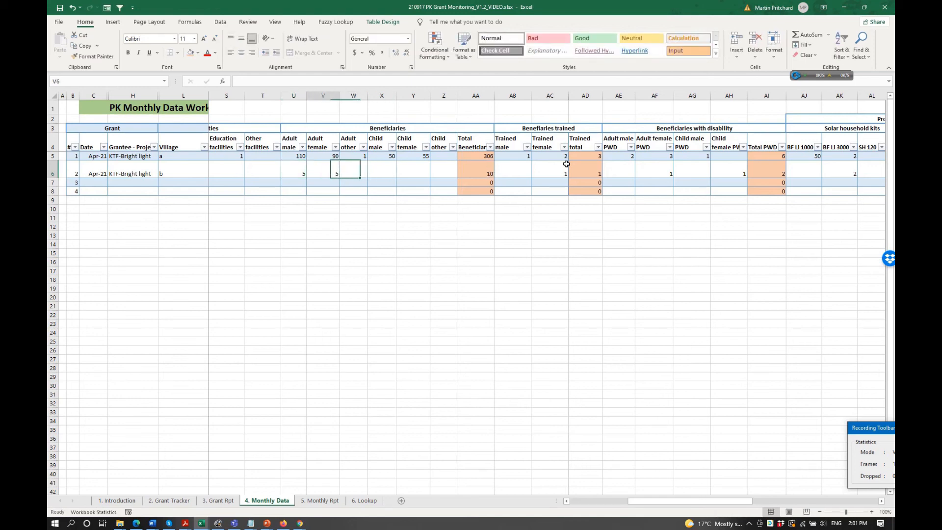
pyautogui.hotkey('shift', 'Left')
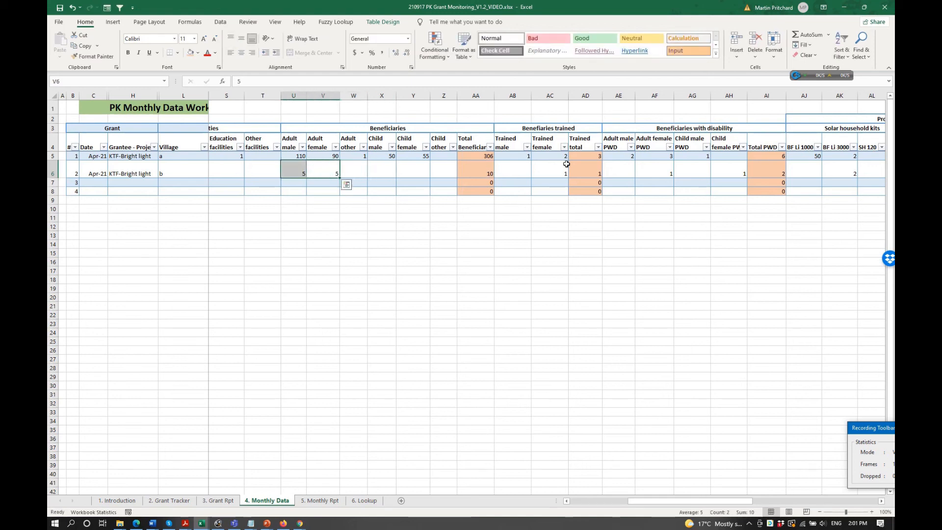
pyautogui.click(197, 52)
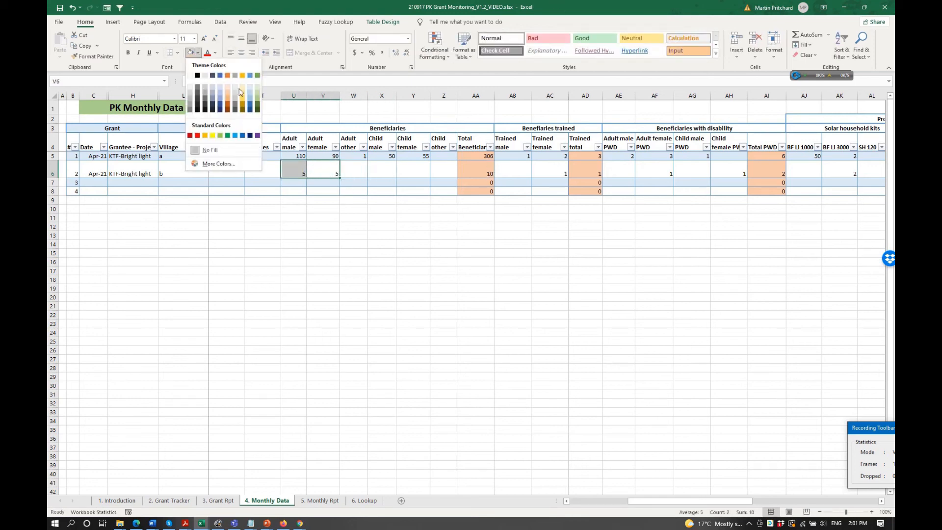
pyautogui.click(212, 135)
pyautogui.click(345, 170)
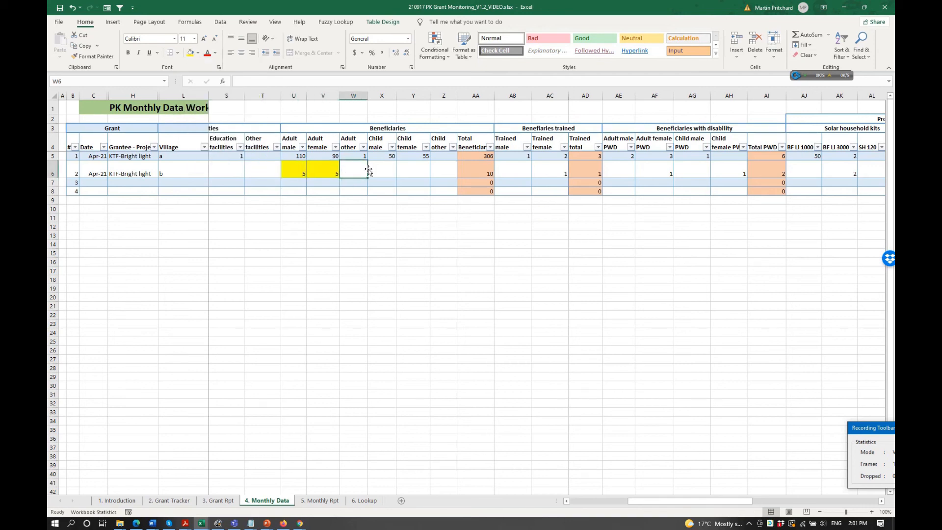
# Append ". Following up with Grantee" to the note of monthly entry 2
pyautogui.press('Right')
pyautogui.press('Right')
pyautogui.press('Right')
pyautogui.press('Right')
pyautogui.press('Right')
pyautogui.press('Right')
pyautogui.press('Right')
pyautogui.press('Right')
pyautogui.press('Right')
pyautogui.press('Right')
pyautogui.press('Right')
pyautogui.press('Right')
pyautogui.press('Right')
pyautogui.press('Right')
pyautogui.press('Right')
pyautogui.press('Right')
pyautogui.press('Right')
pyautogui.press('Right')
pyautogui.press('Right')
pyautogui.press('Right')
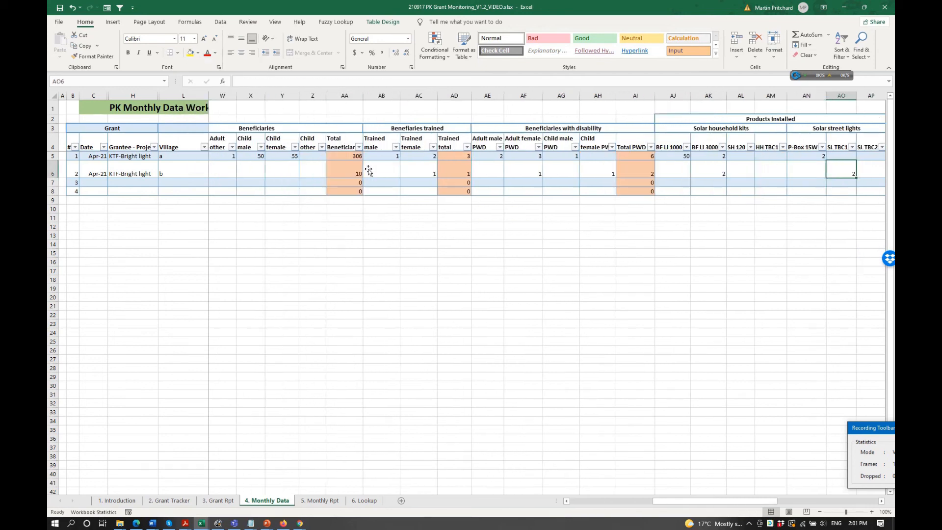
pyautogui.press('Right')
pyautogui.press('Right')
pyautogui.press('Right')
pyautogui.press('Right')
pyautogui.press('Left')
pyautogui.press('Left')
pyautogui.press('Left')
pyautogui.press('Left')
pyautogui.press('Left')
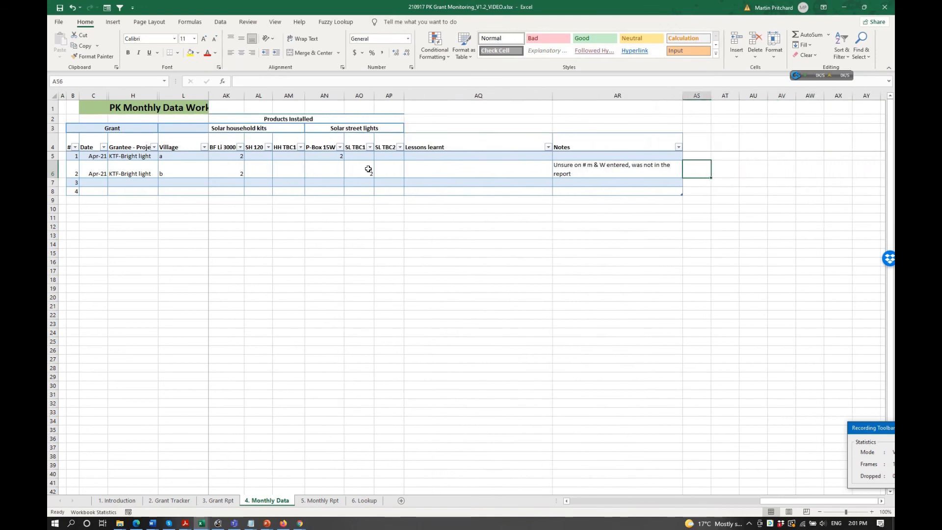
pyautogui.press('F2')
pyautogui.write('. Following up with Grantee')
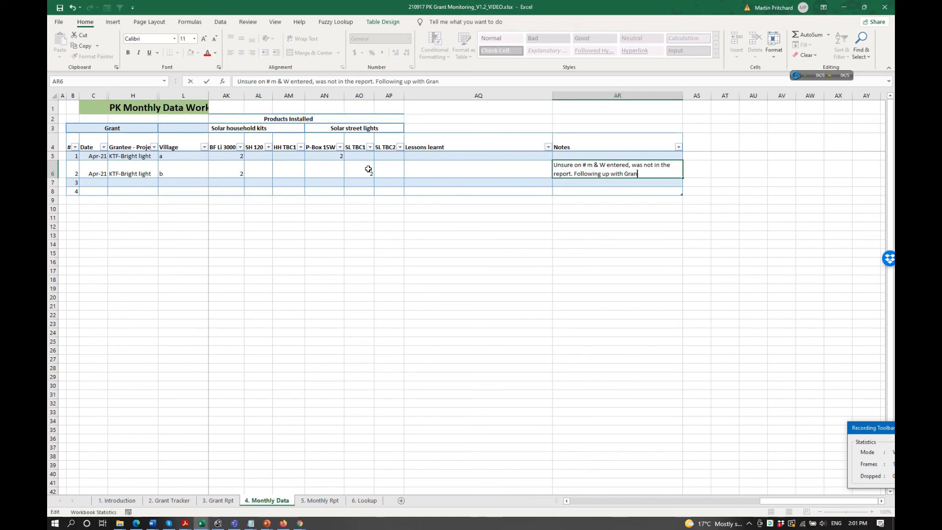
pyautogui.press('Return')
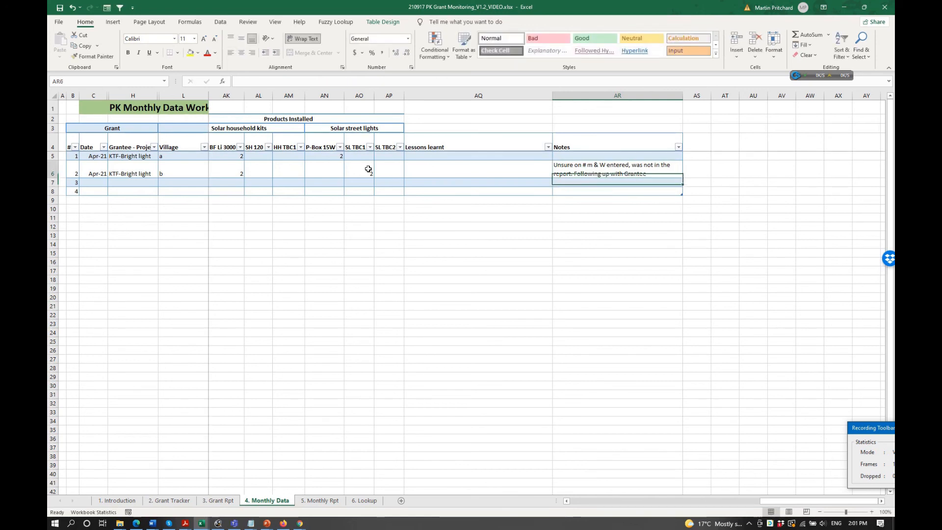
pyautogui.press('Up')
pyautogui.press('Up')
pyautogui.press('Up')
pyautogui.press('Right')
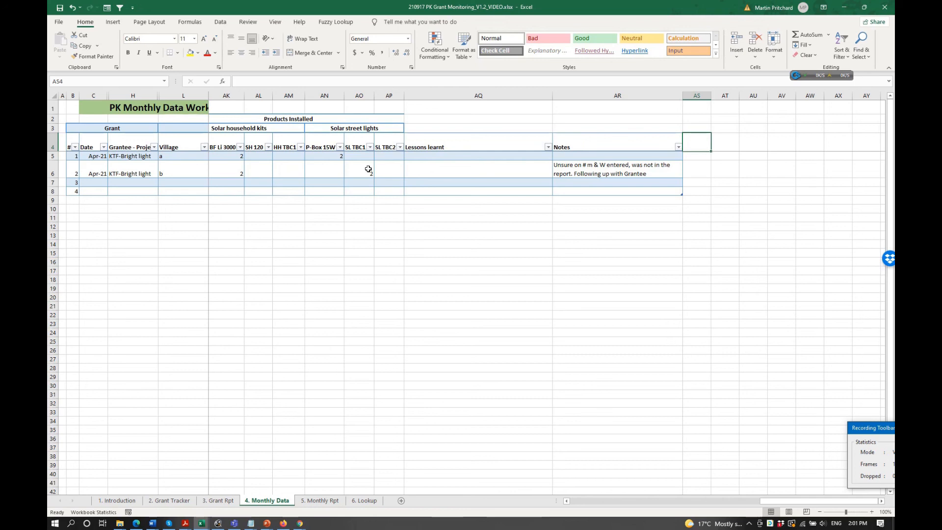
pyautogui.press('Left')
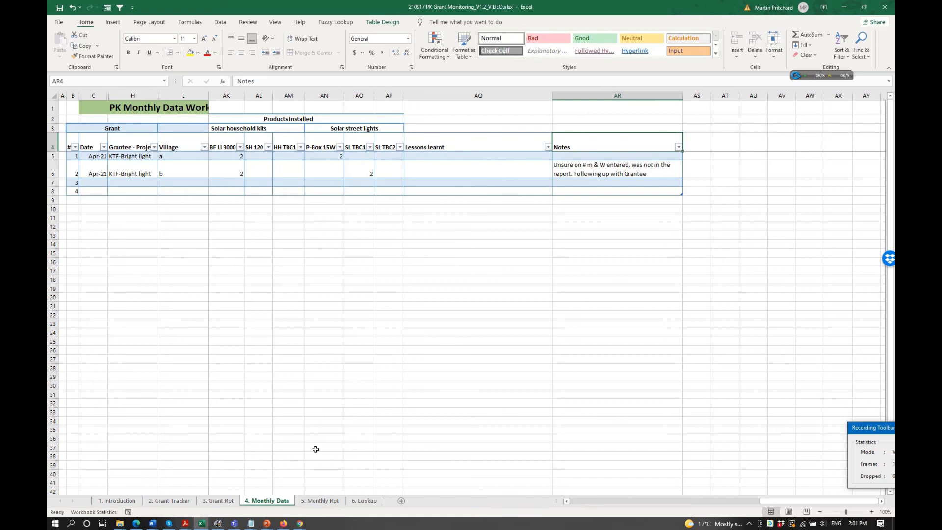
# Refresh the R10 households and facilities PivotTable at the start of the Monthly Rpt sheet
pyautogui.press('Down')
pyautogui.press('Down')
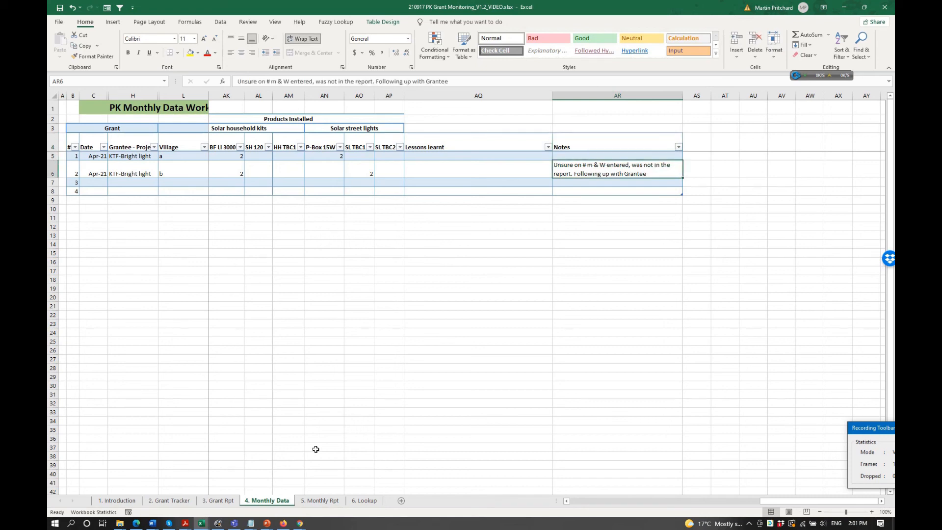
pyautogui.click(322, 501)
pyautogui.click(323, 397)
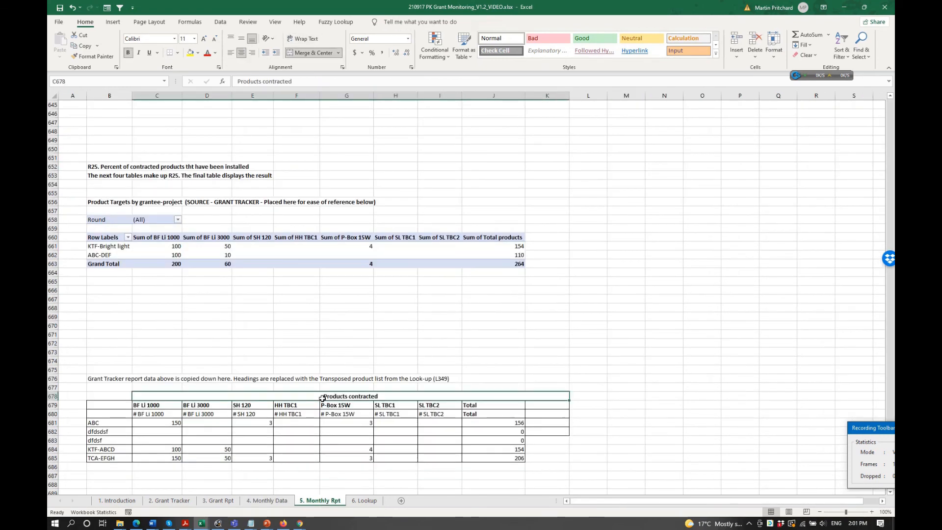
pyautogui.hotkey('ctrl', 'Home')
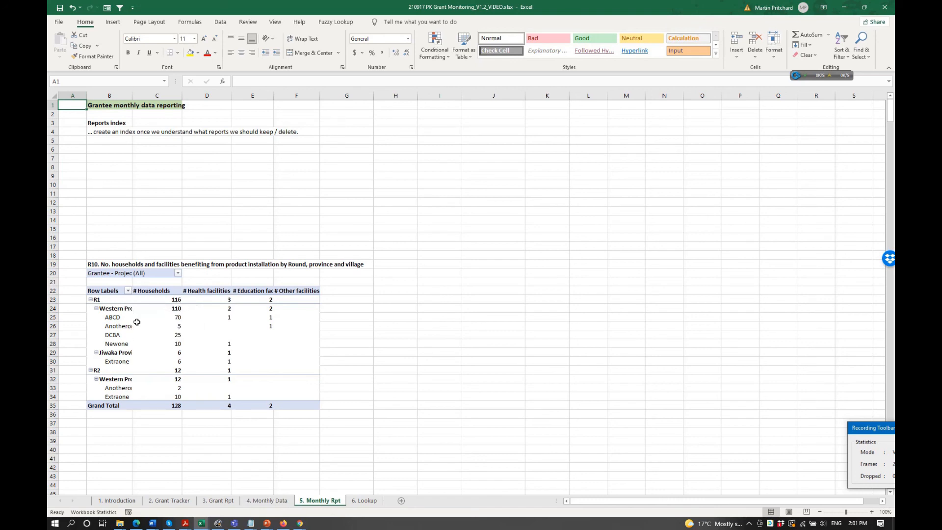
pyautogui.click(114, 307)
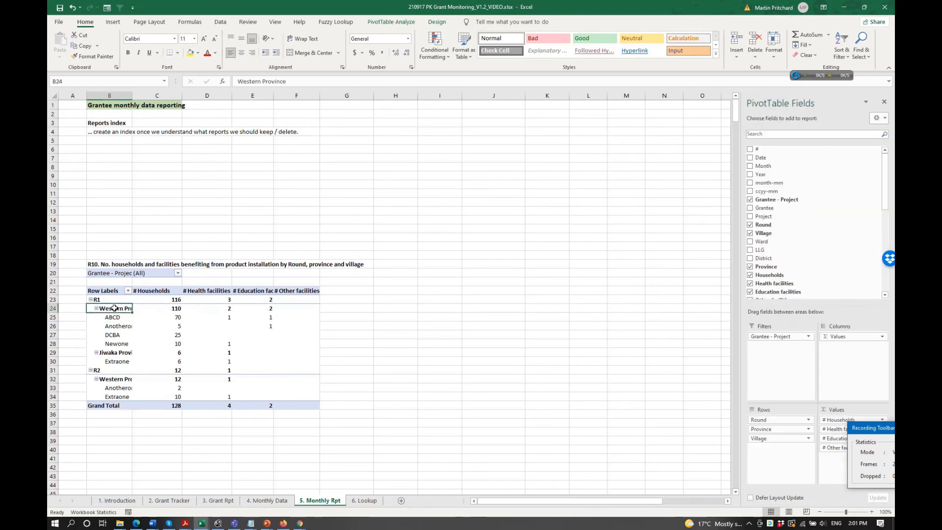
pyautogui.rightClick(115, 308)
pyautogui.click(140, 341)
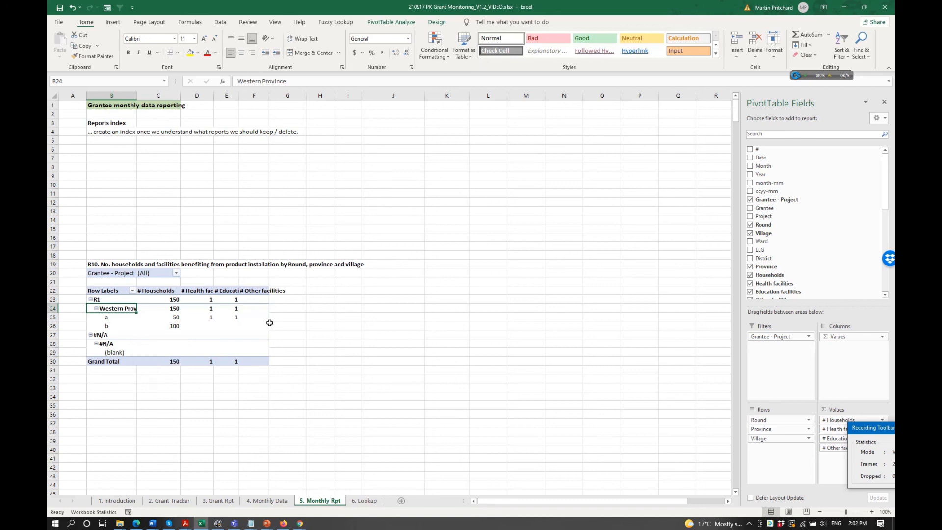
pyautogui.click(235, 228)
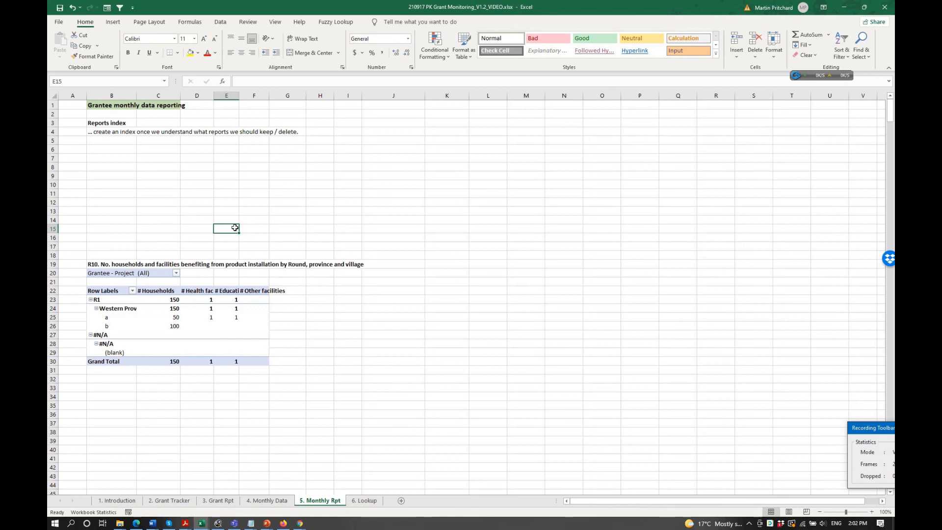
# Follow the Grant Rpt index links to the R2A. Beneficiary targets and R5. Monthly reporting compliance reports
pyautogui.click(219, 501)
pyautogui.scroll(3, 180, 185)
pyautogui.hotkey('ctrl', 'Home')
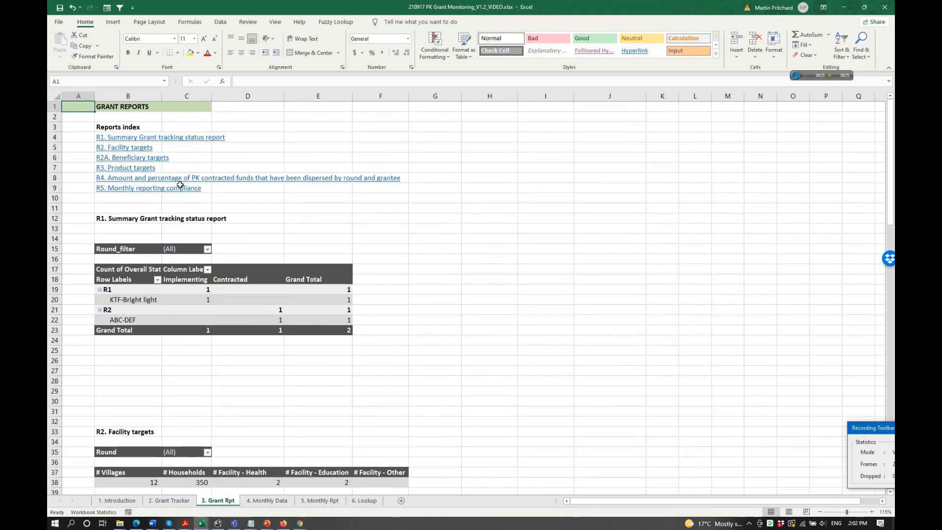
pyautogui.click(132, 157)
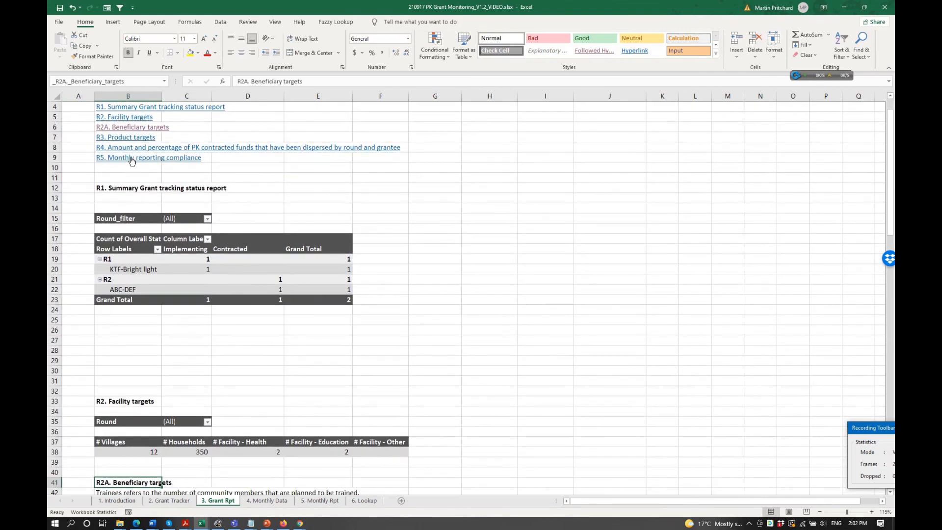
pyautogui.click(131, 158)
pyautogui.scroll(-4, 125, 437)
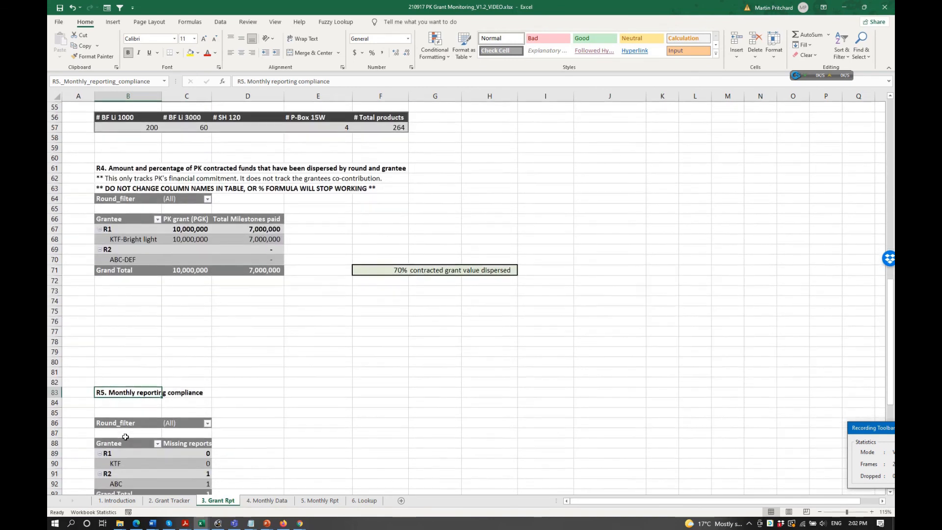